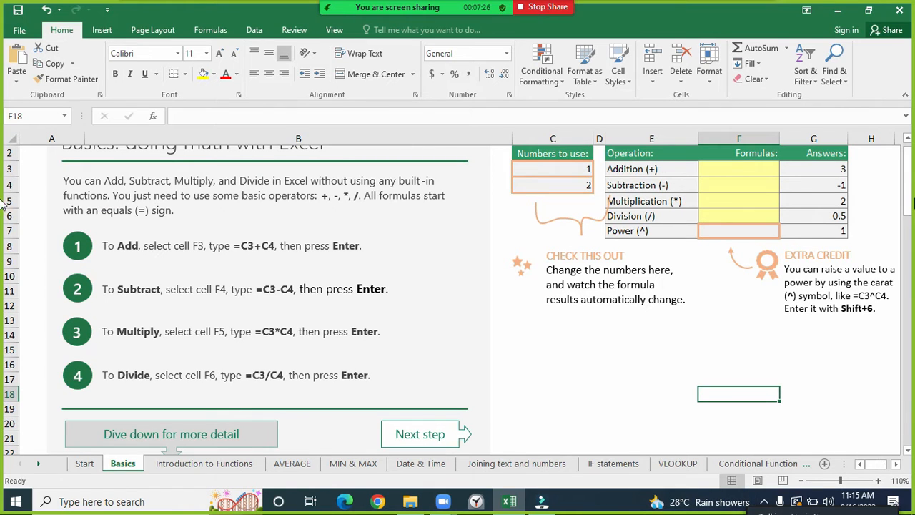
- Review the Basics sheet's arithmetic instructions, highlighting the plus operator in the Add step's formula =C3+C4
left_click_drag(907, 197, 904, 188)
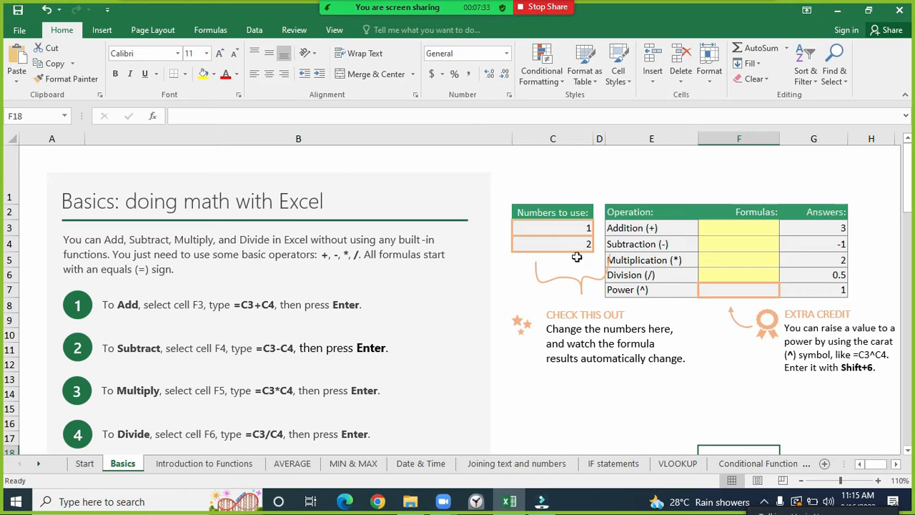
scroll(906, 182, "down", 1)
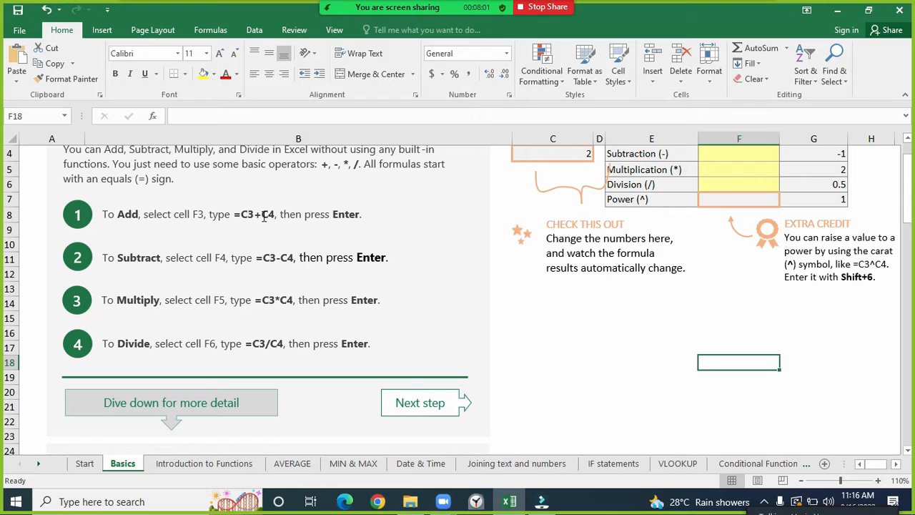
left_click_drag(262, 214, 255, 215)
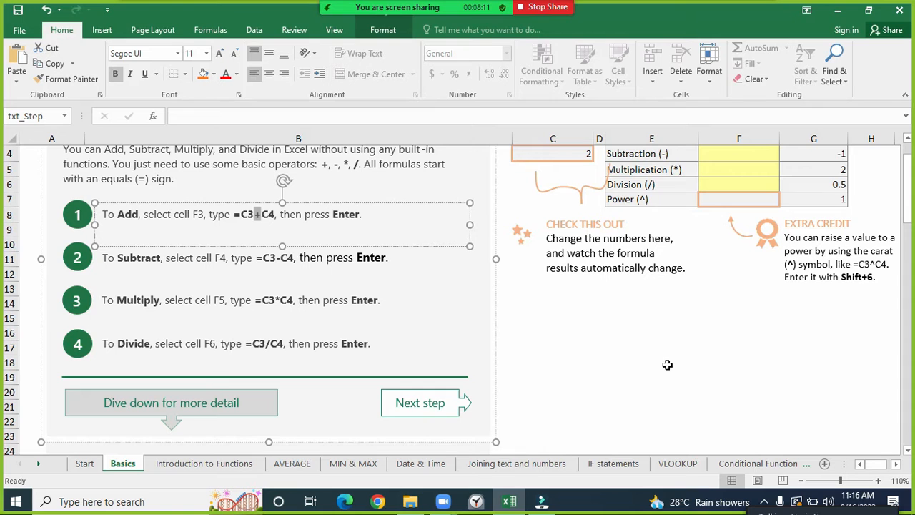
- Create a new blank workbook
left_click(20, 30)
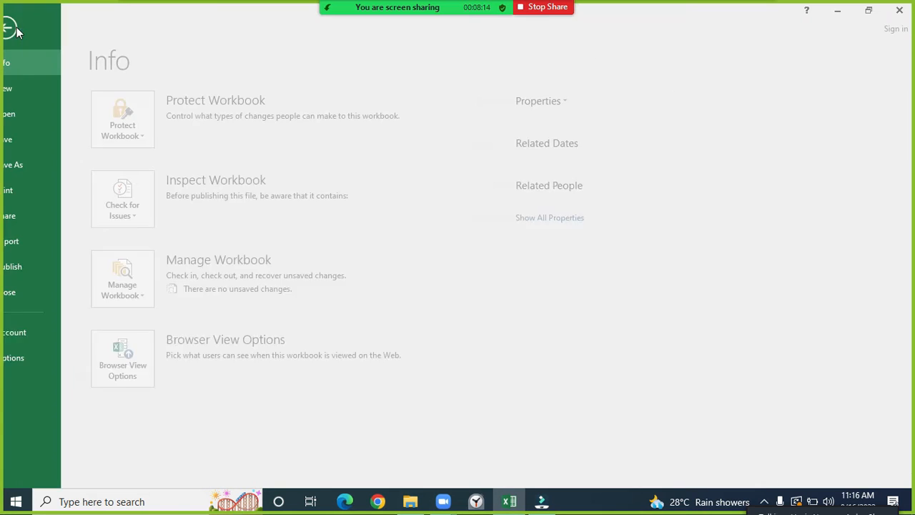
left_click(36, 95)
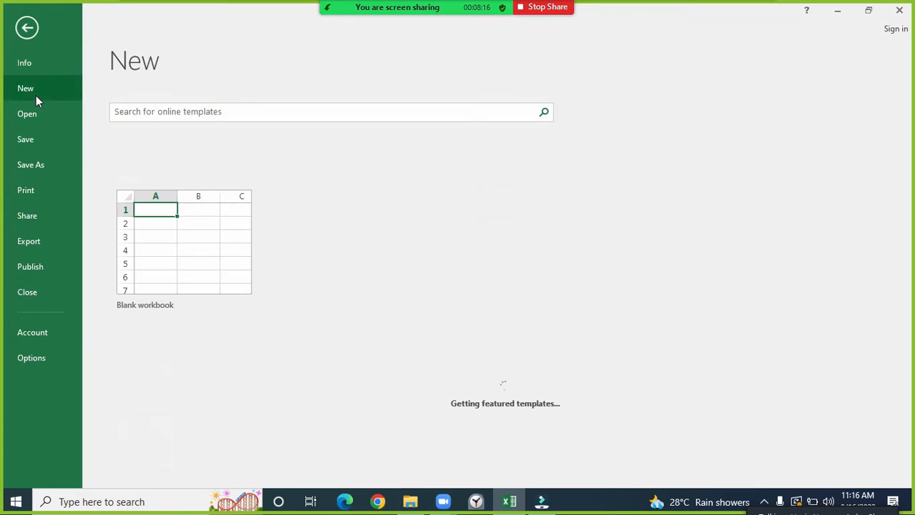
left_click(188, 248)
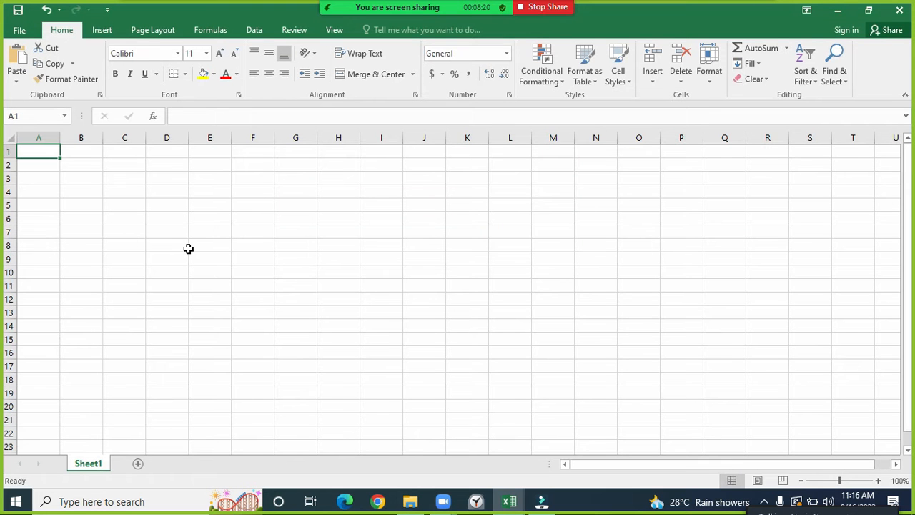
left_click(208, 204)
type("=")
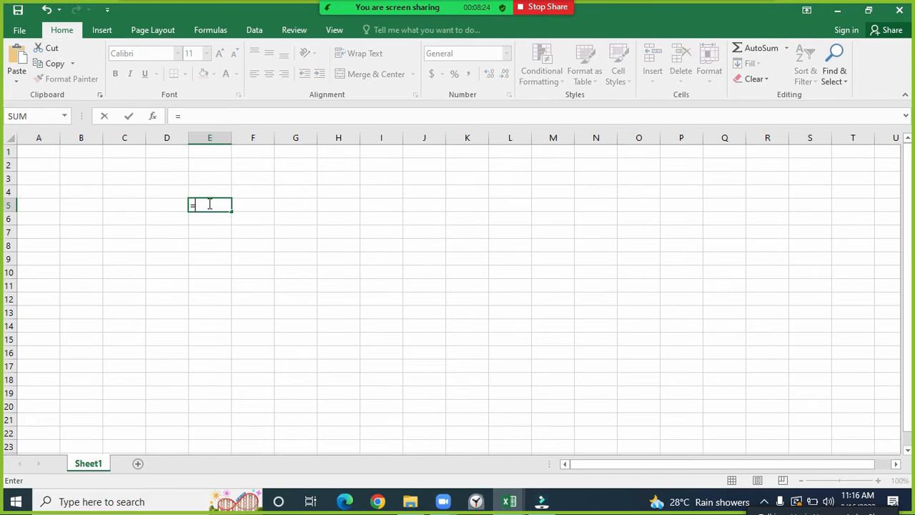
key("Escape")
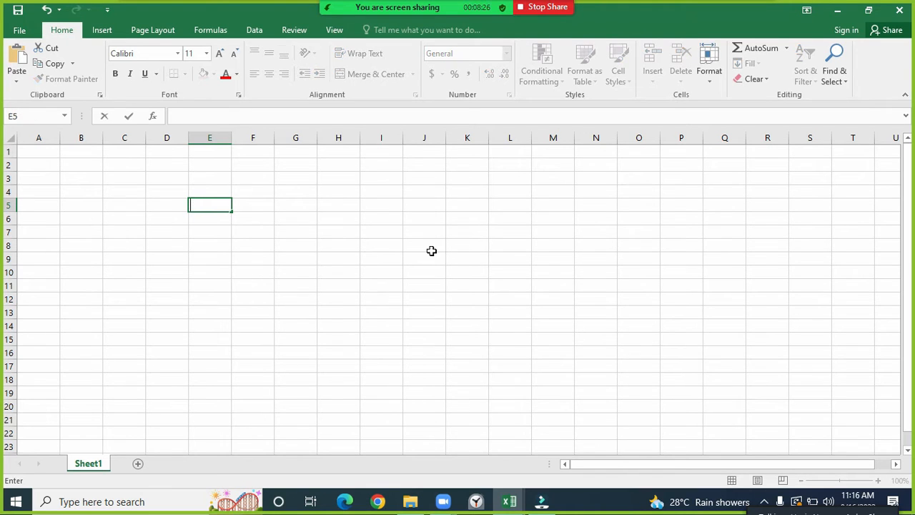
left_click_drag(433, 238, 434, 242)
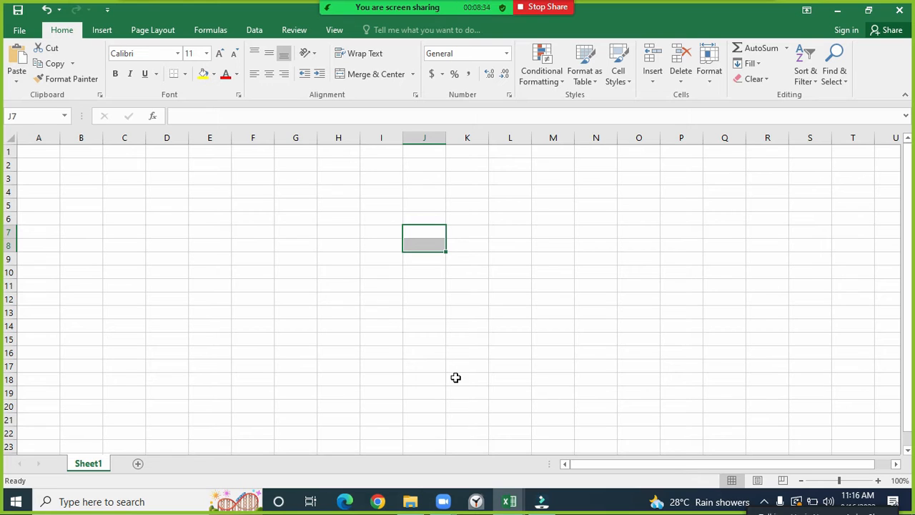
left_click(570, 365)
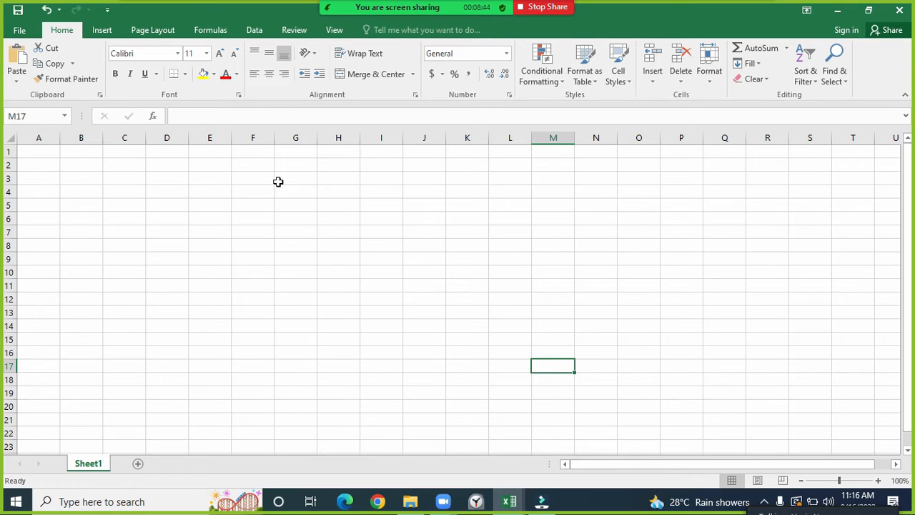
left_click(336, 217)
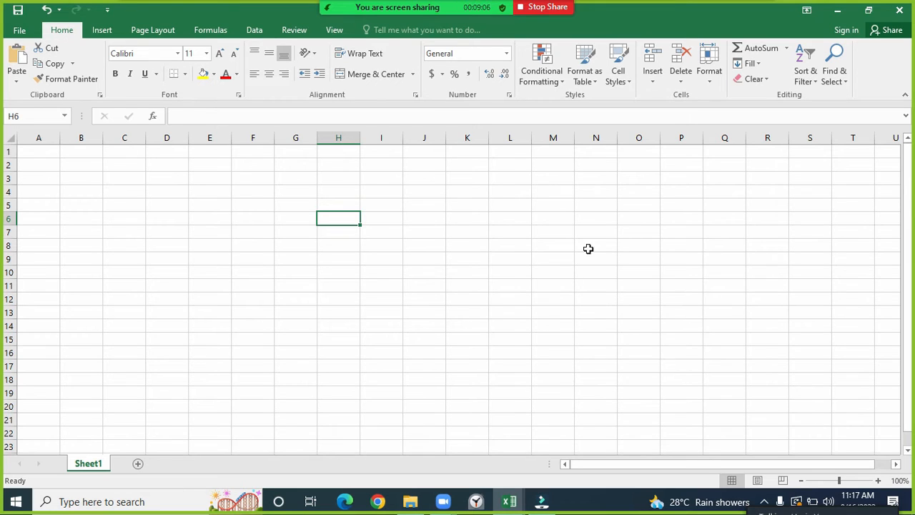
left_click(254, 137)
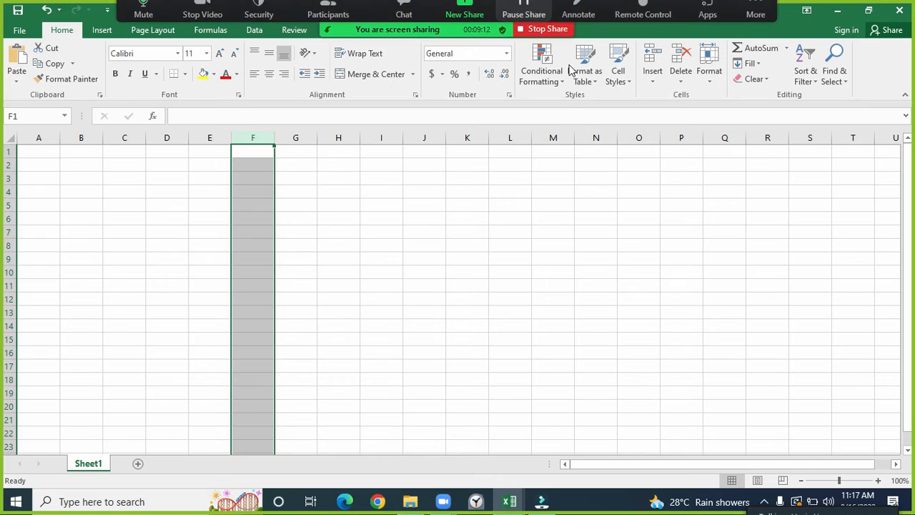
left_click(601, 297)
- Annotate the shared screen with two red arrows pointing to cell F7, one along row 7 and one down column F
left_click(586, 22)
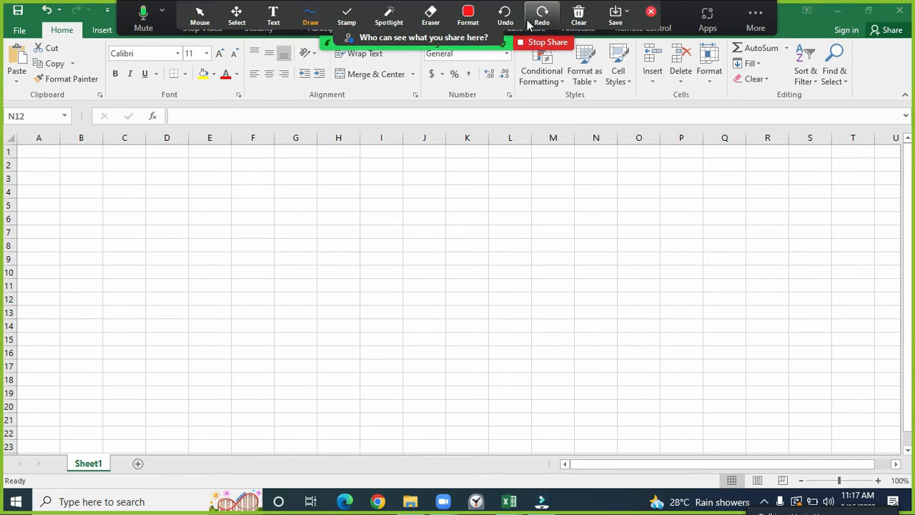
left_click_drag(17, 232, 229, 231)
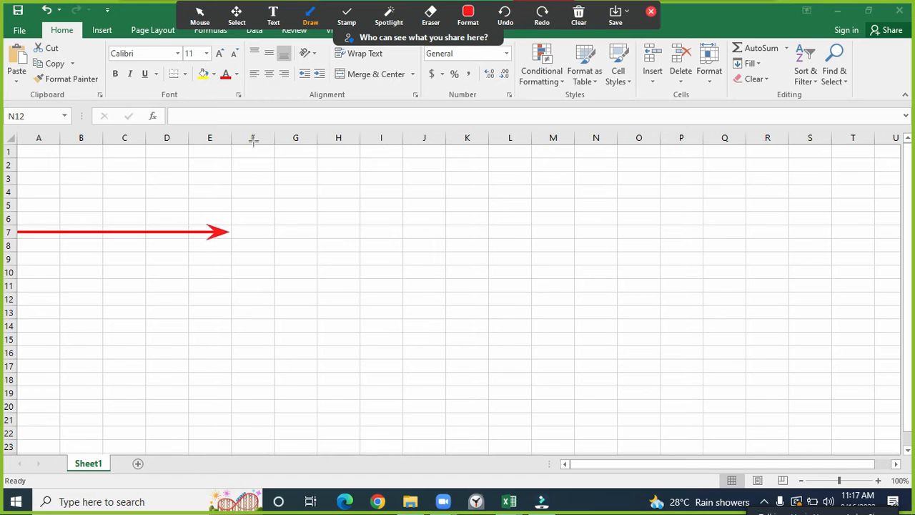
left_click_drag(253, 143, 251, 225)
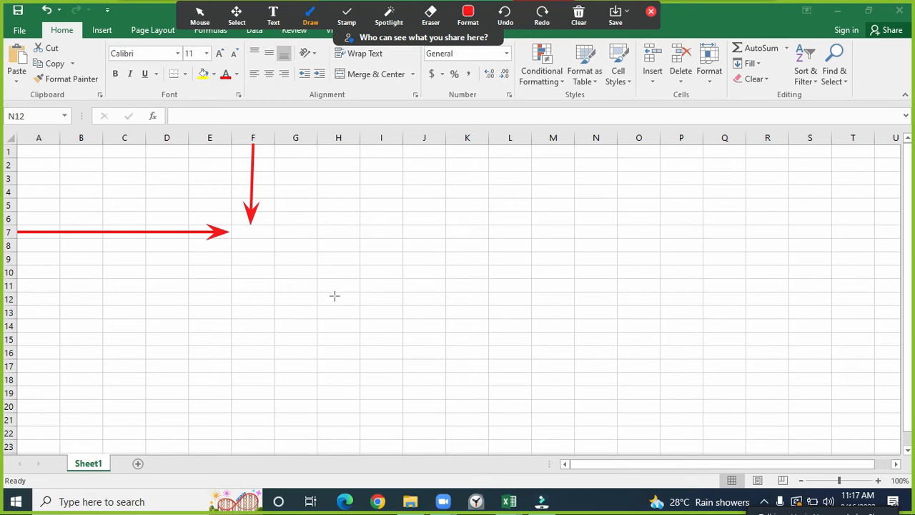
- Mark cell F7 with a semi-transparent red annotation rectangle
mouse_move(492, 16)
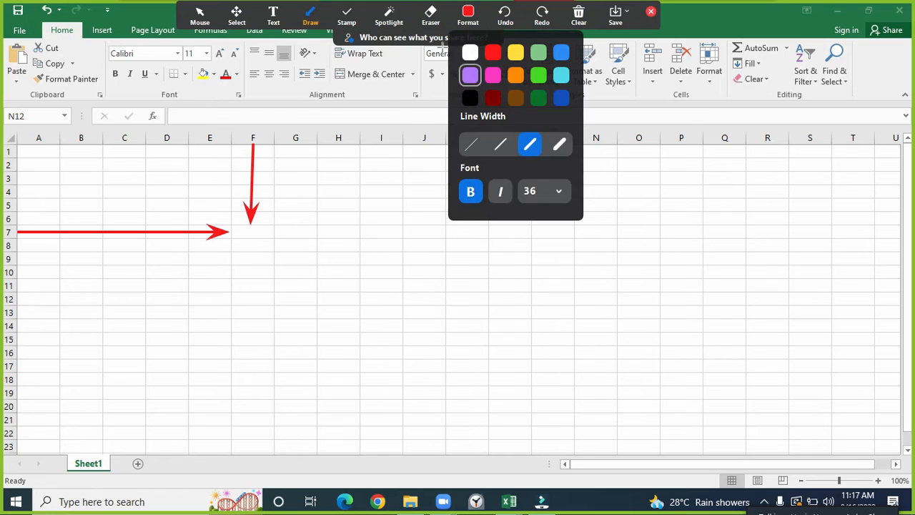
mouse_move(312, 17)
left_click(355, 69)
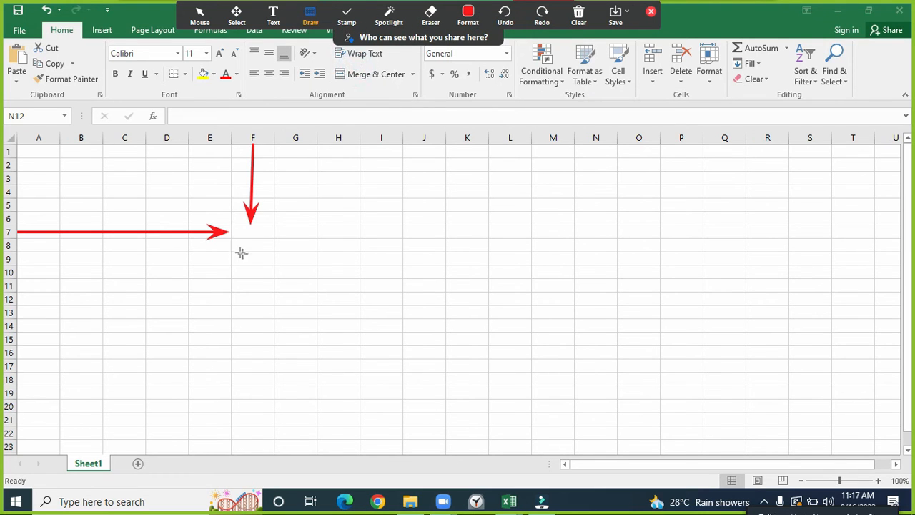
left_click_drag(230, 225, 273, 238)
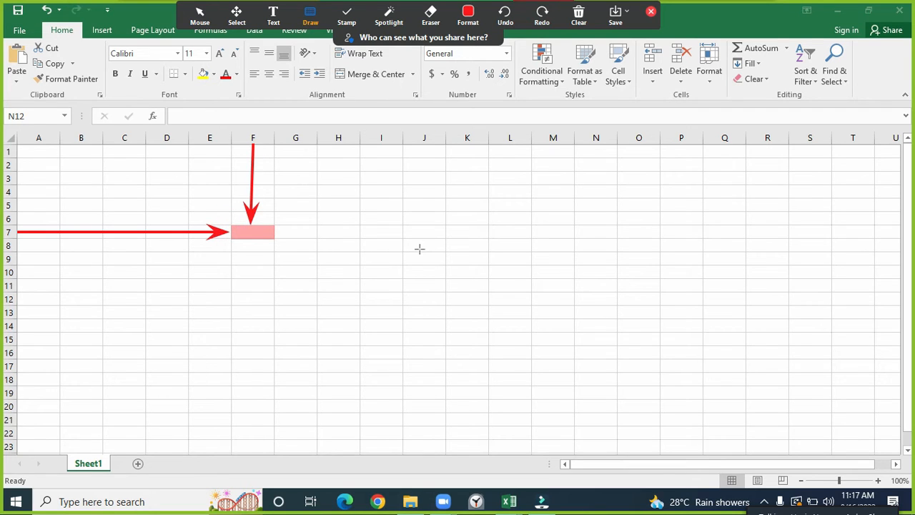
- Close the annotation tools and select cell F7 in the worksheet
left_click(652, 11)
left_click(250, 230)
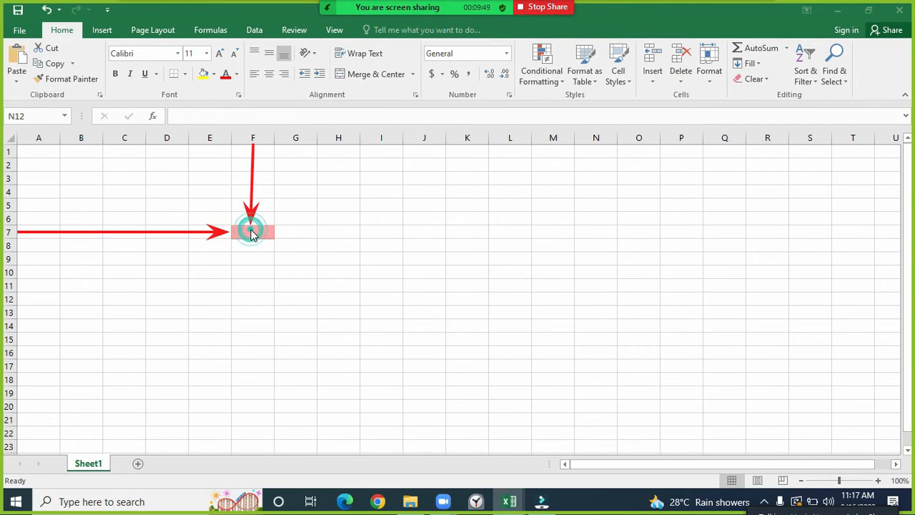
left_click(398, 283)
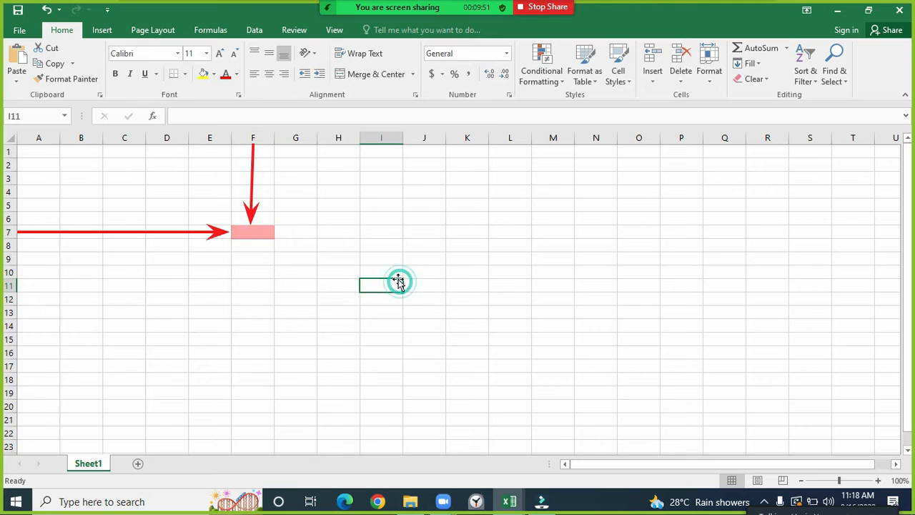
left_click(245, 230)
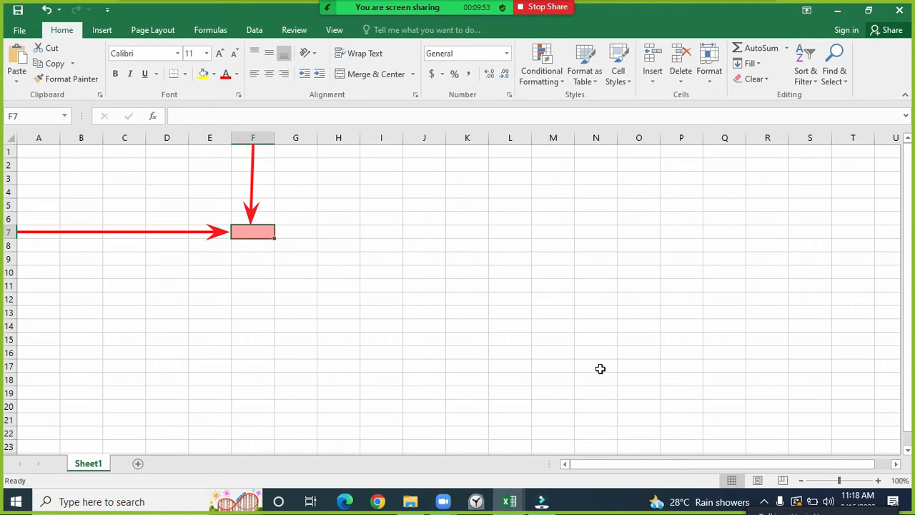
- Circle the Name Box showing the cell address with the vanishing pen, and close the annotation tools
mouse_move(372, 11)
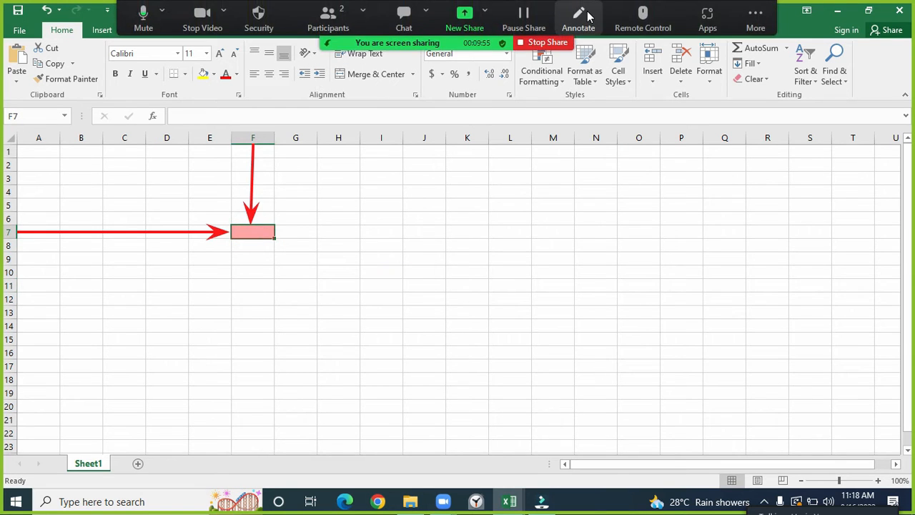
left_click(579, 14)
left_click(578, 14)
left_click(388, 12)
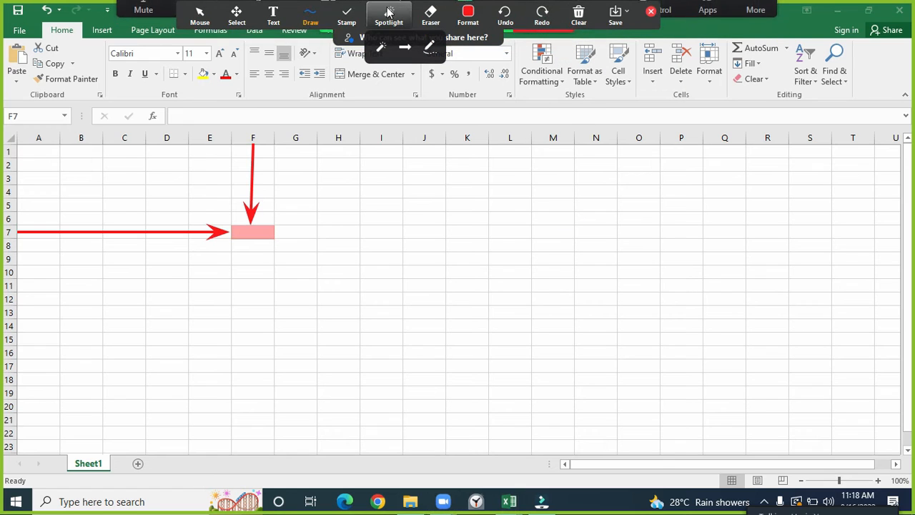
left_click(429, 46)
mouse_move(43, 91)
left_mouse_down()
mouse_move(66, 119)
mouse_move(4, 130)
mouse_move(84, 107)
mouse_move(44, 84)
left_mouse_up()
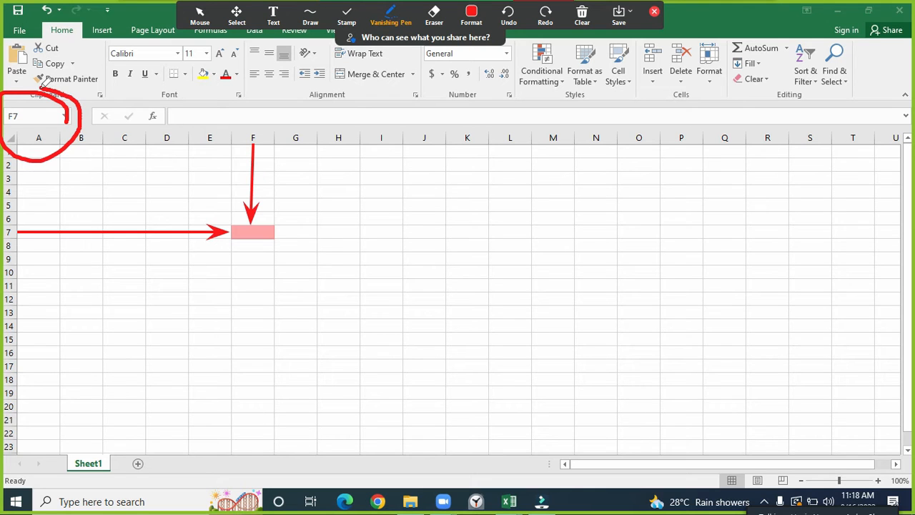
mouse_move(68, 106)
left_mouse_down()
mouse_move(1, 109)
mouse_move(3, 129)
mouse_move(70, 130)
mouse_move(72, 112)
left_mouse_up()
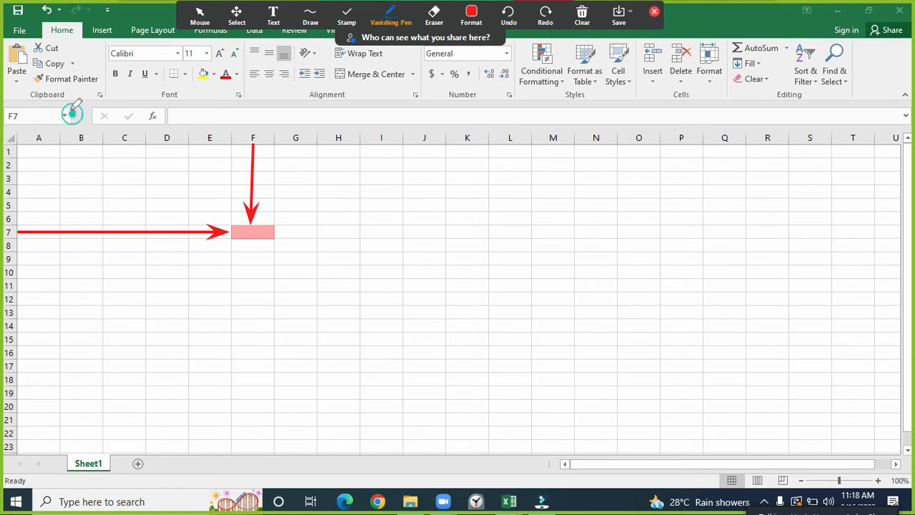
mouse_move(73, 113)
left_mouse_down()
mouse_move(7, 104)
mouse_move(74, 125)
mouse_move(77, 115)
left_mouse_up()
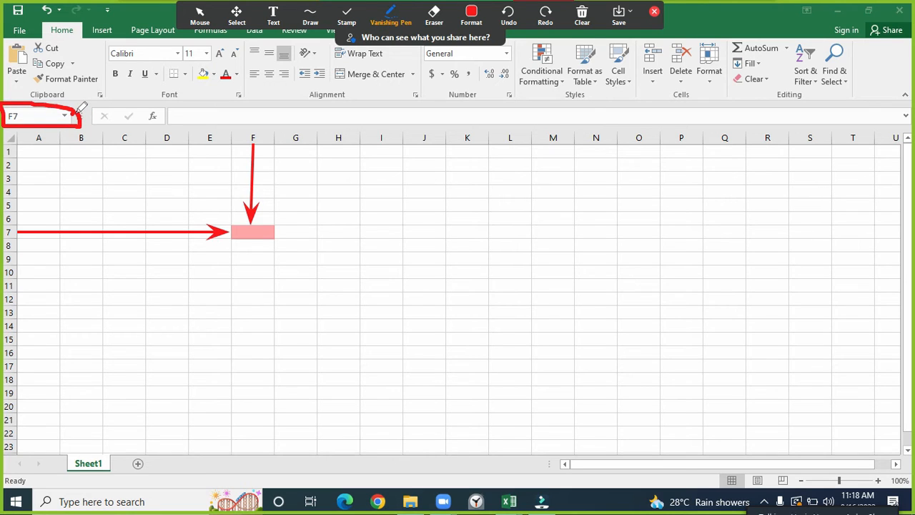
mouse_move(132, 43)
left_mouse_down()
mouse_move(61, 100)
mouse_move(98, 100)
left_mouse_up()
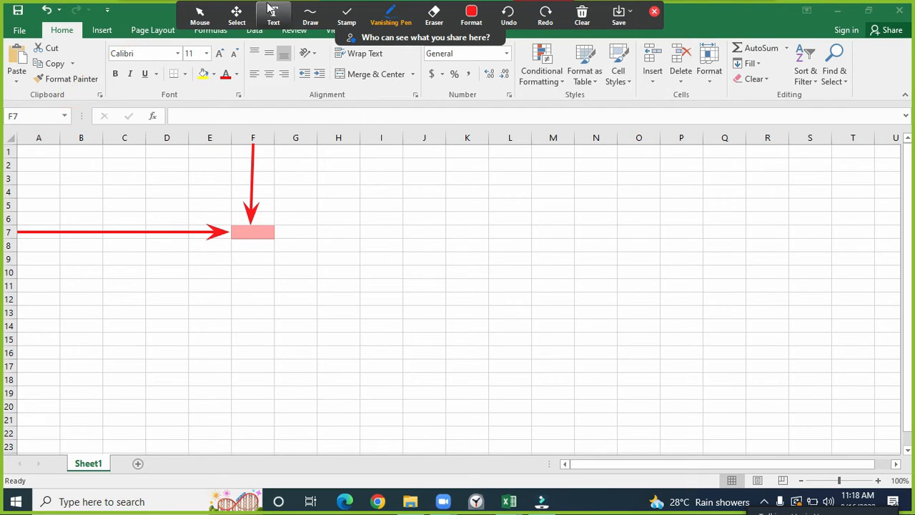
left_click(346, 10)
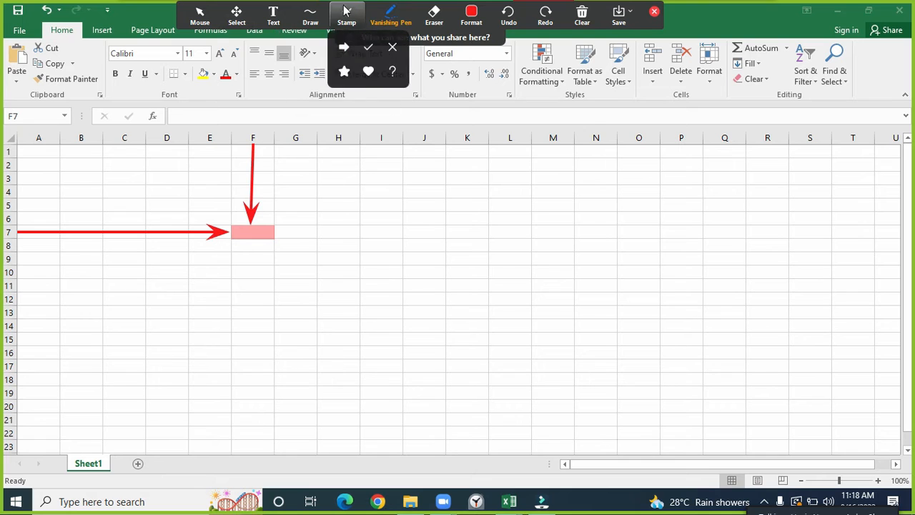
left_click(654, 11)
- Enter 18 in cell F7
double_click(256, 234)
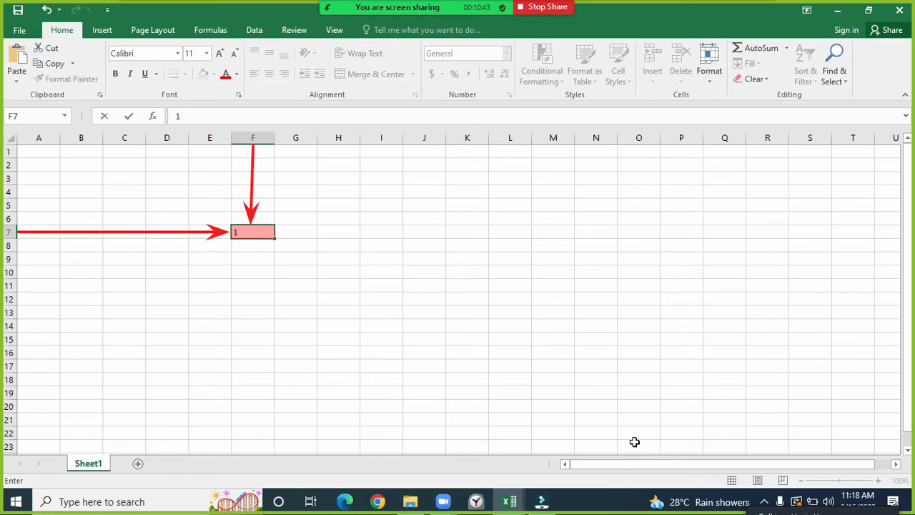
key("BackSpace")
key("F1")
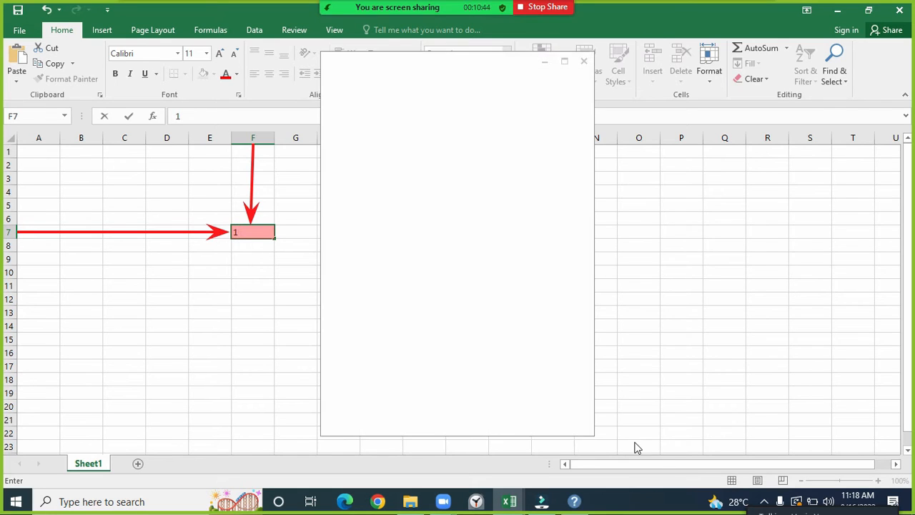
left_click(585, 62)
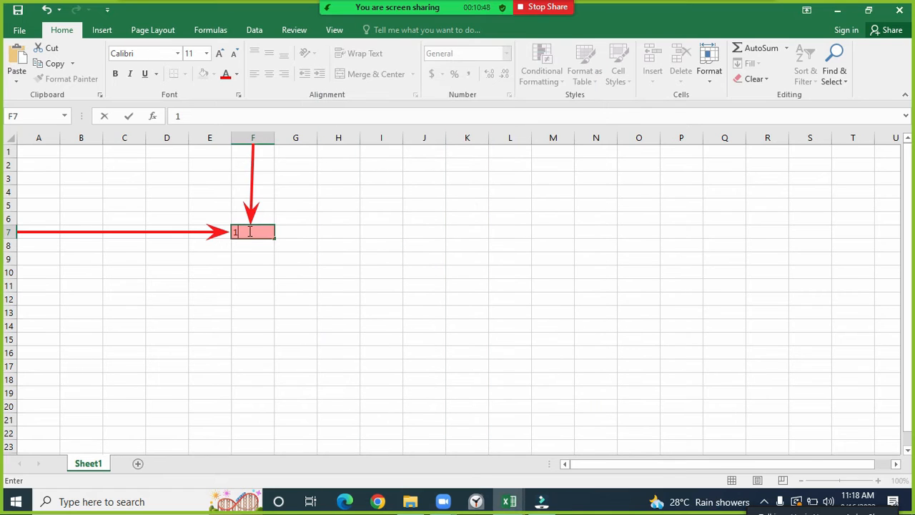
type("8")
left_click(357, 203)
- Set the font size of the entire worksheet to 22
key("ctrl+a")
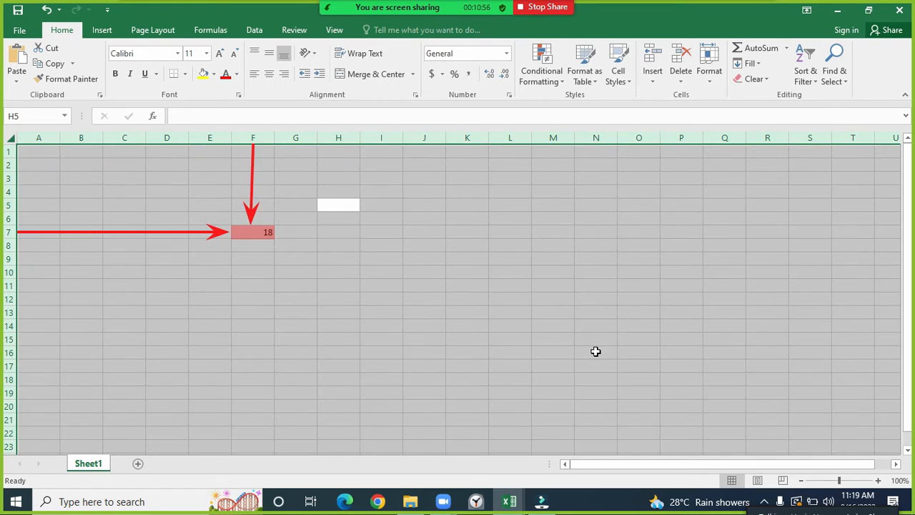
left_click(206, 55)
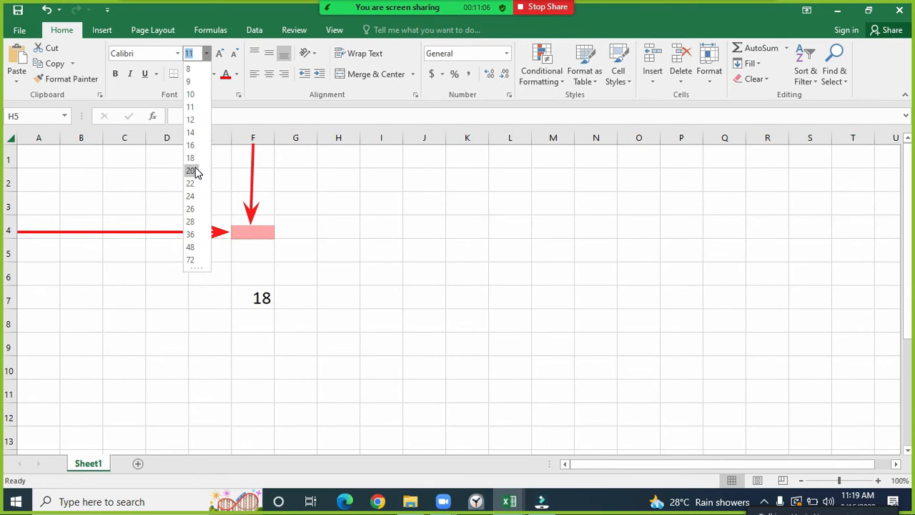
left_click(195, 183)
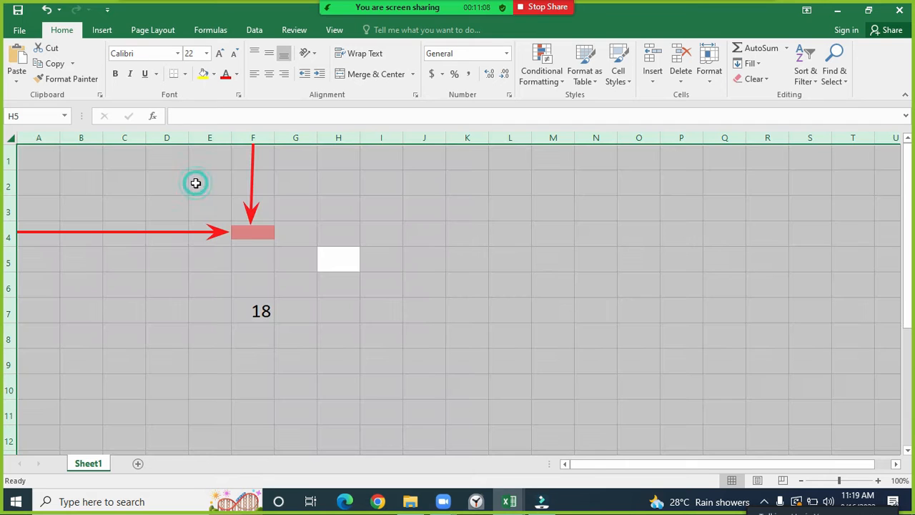
left_click(520, 309)
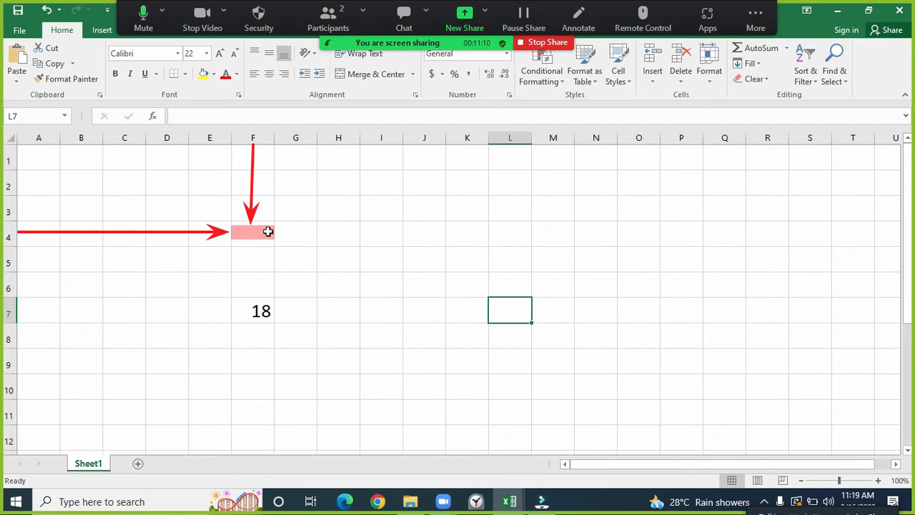
- Move the red highlight rectangle onto cell F7 with the annotation Select tool and resize it to cover the cell
left_click_drag(267, 231, 297, 156)
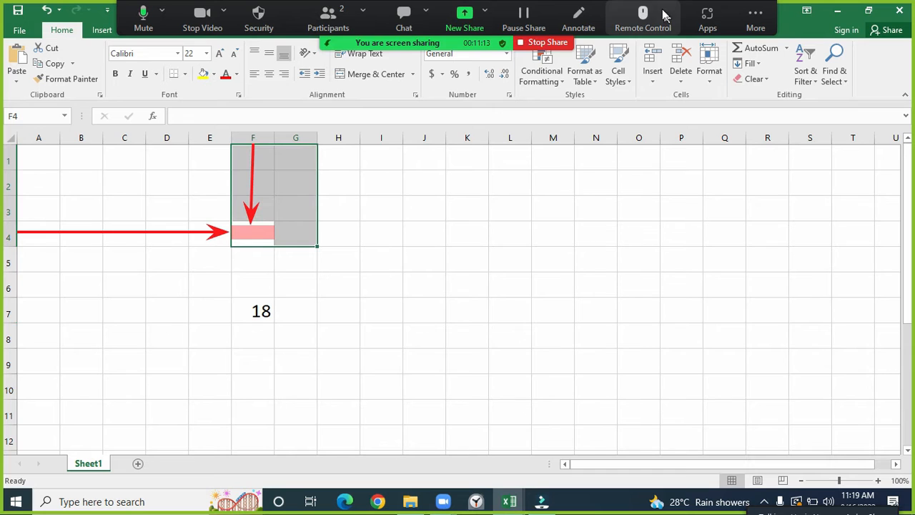
left_click(578, 18)
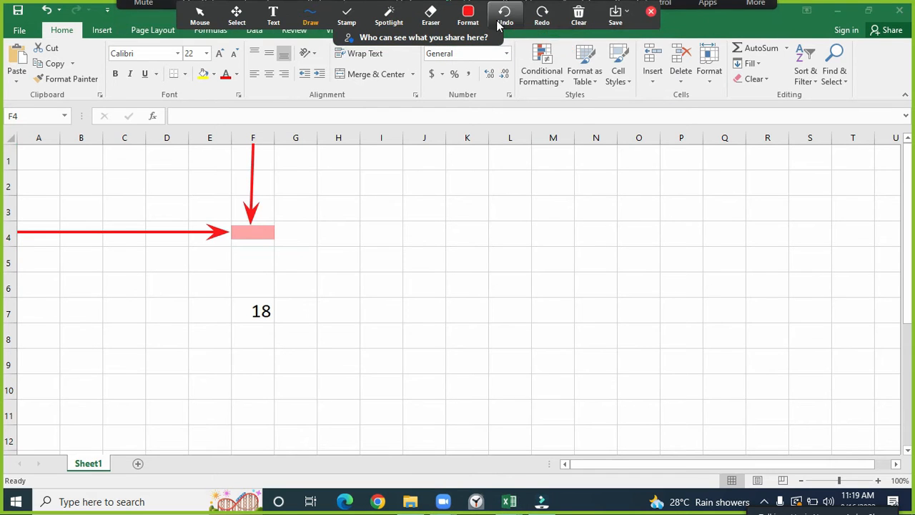
left_click(236, 15)
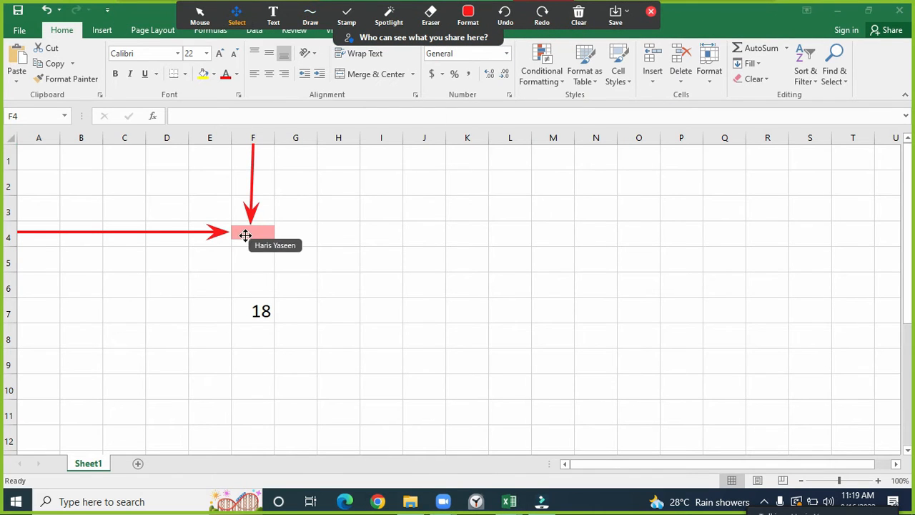
mouse_move(243, 238)
left_mouse_down()
mouse_move(255, 319)
mouse_move(245, 306)
mouse_move(272, 322)
left_mouse_up()
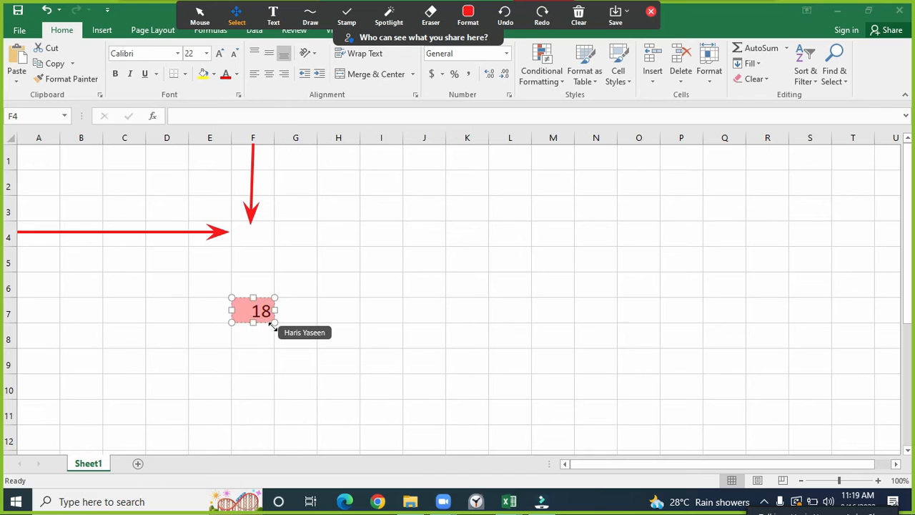
- Reposition the two red arrows so they run from column F and row 7 to cell F7, and close the annotation tools
left_click(274, 137)
left_click_drag(251, 215, 255, 293)
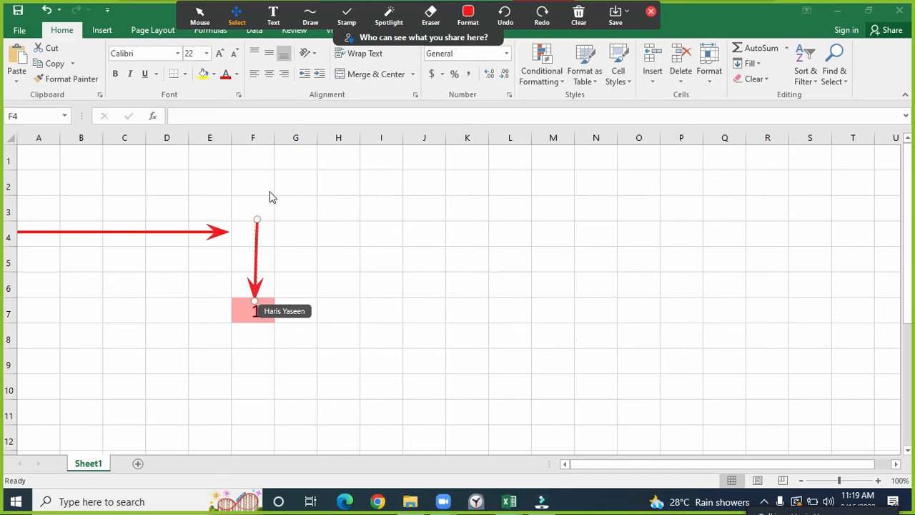
left_click_drag(255, 218, 253, 144)
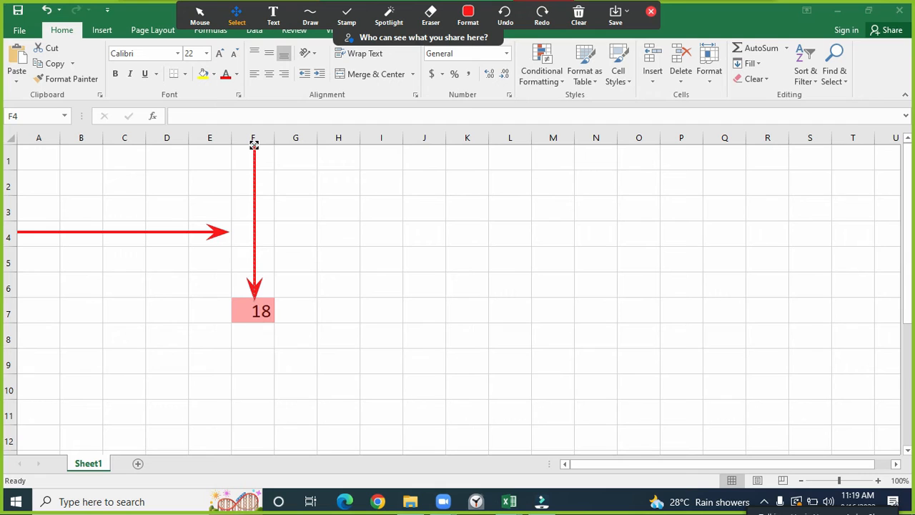
left_click_drag(162, 231, 159, 313)
left_click(473, 269)
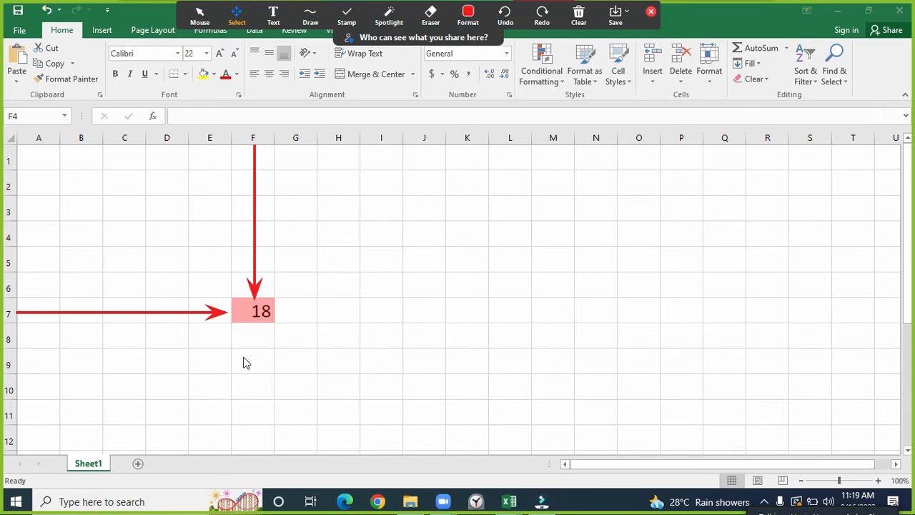
left_click(261, 304)
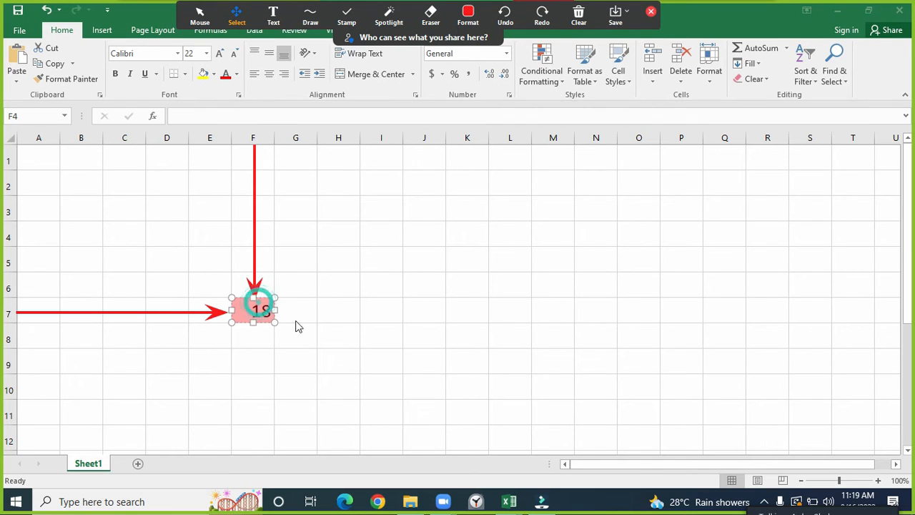
left_click(651, 11)
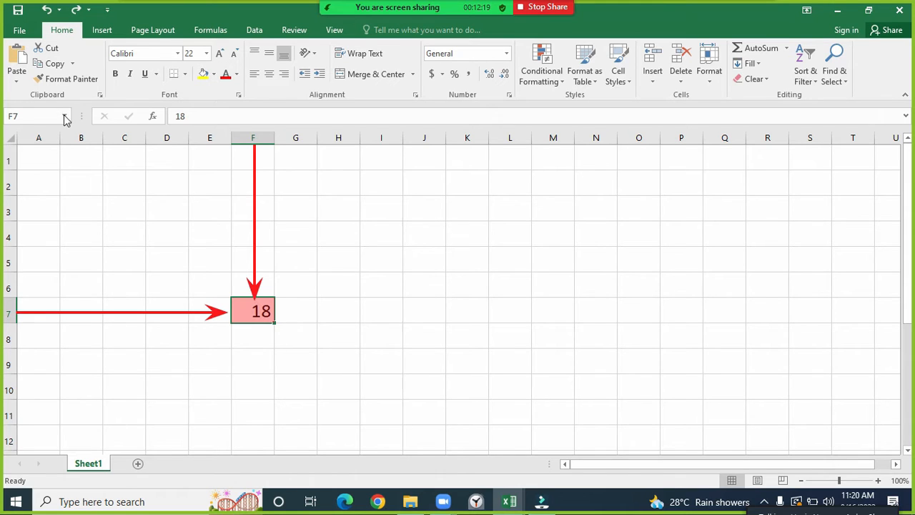
- Center the value in cell F7 horizontally and vertically
left_click(269, 74)
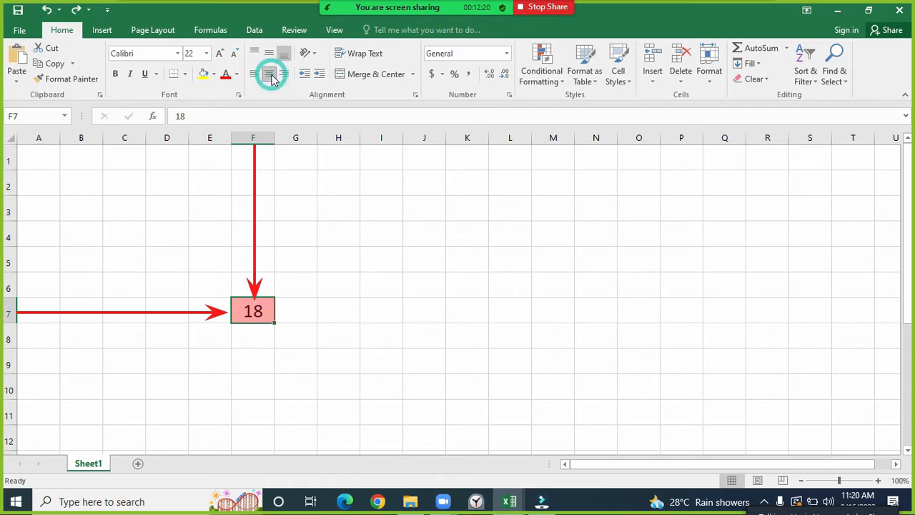
left_click(268, 52)
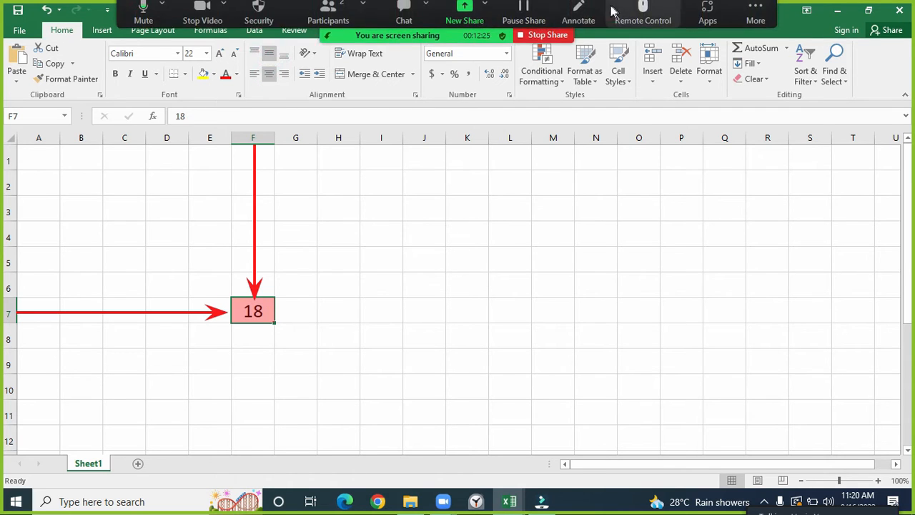
- Circle the Middle Align option with the vanishing pen and close the annotation tools
left_click(579, 14)
left_click(389, 14)
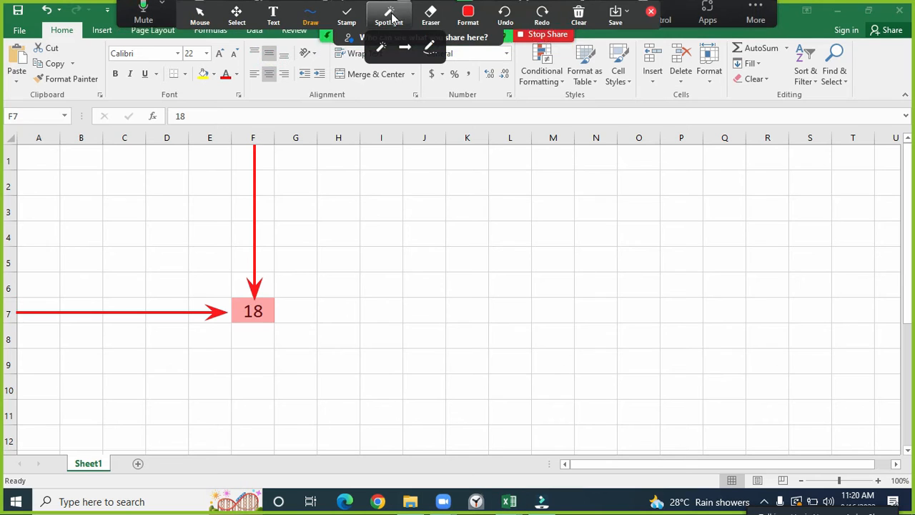
left_click(432, 46)
mouse_move(274, 69)
left_mouse_down()
mouse_move(266, 74)
mouse_move(277, 75)
mouse_move(278, 48)
mouse_move(263, 57)
mouse_move(271, 44)
left_mouse_up()
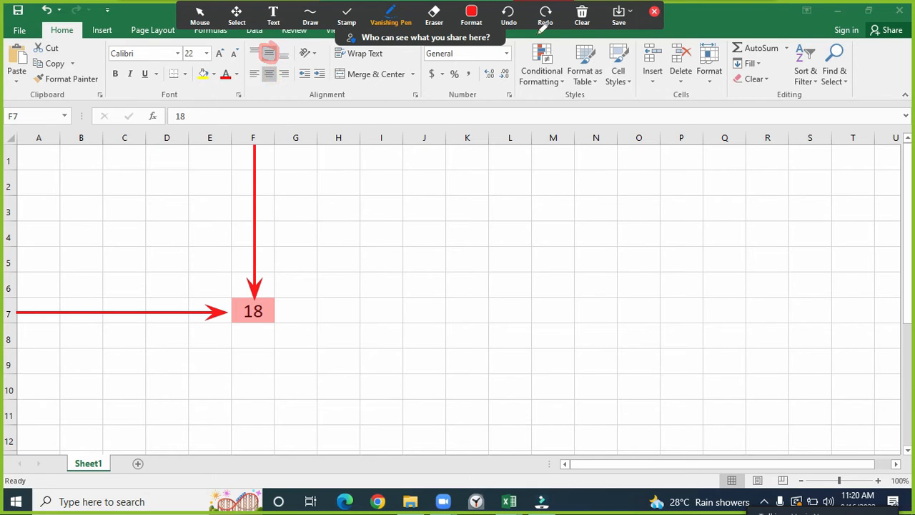
left_click(654, 11)
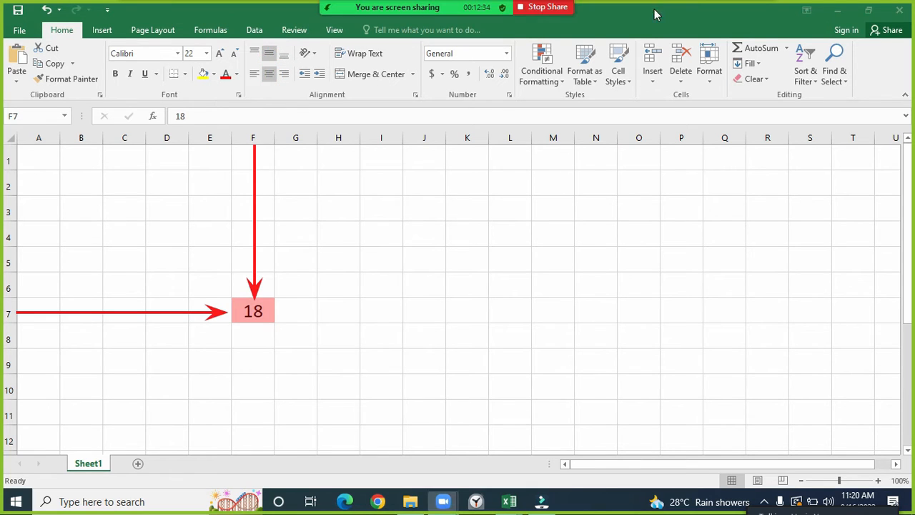
- Make the value in cell F7 bold
left_click(247, 314)
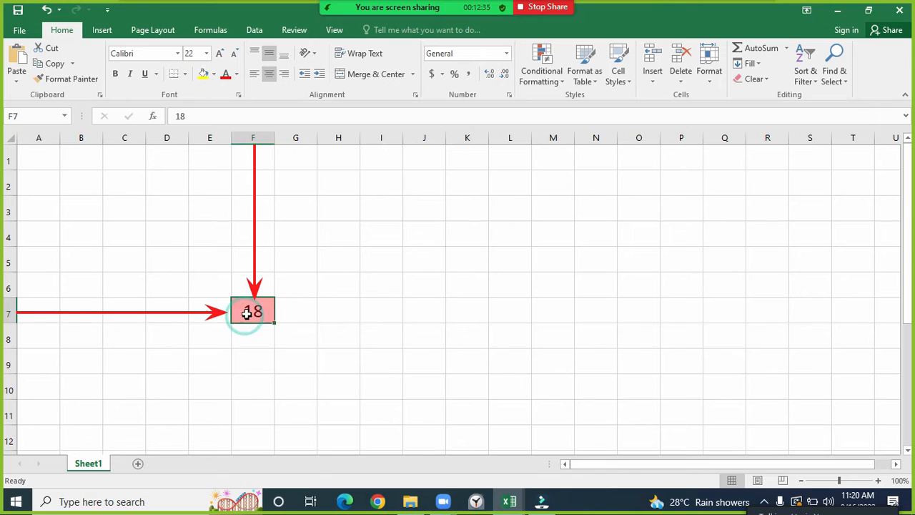
left_click(116, 73)
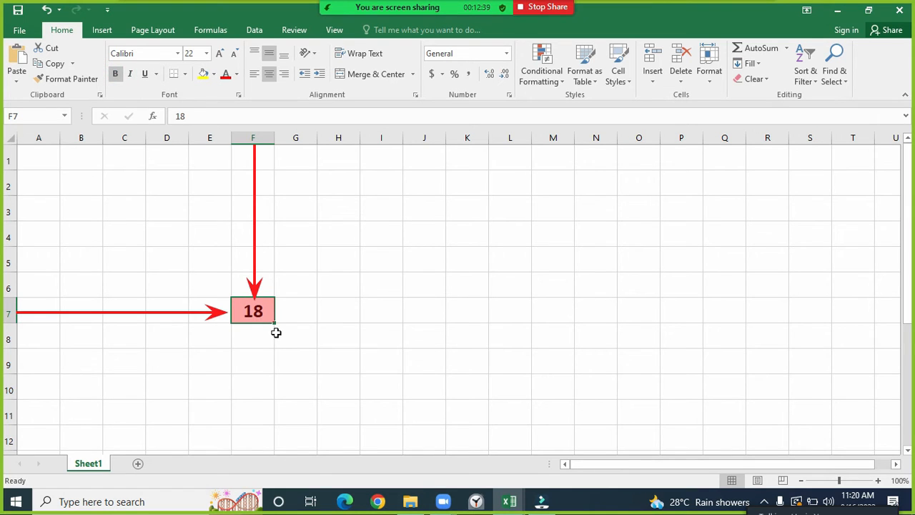
- Try italic and underline formatting on the value in cell F7, and remove both
left_click(129, 73)
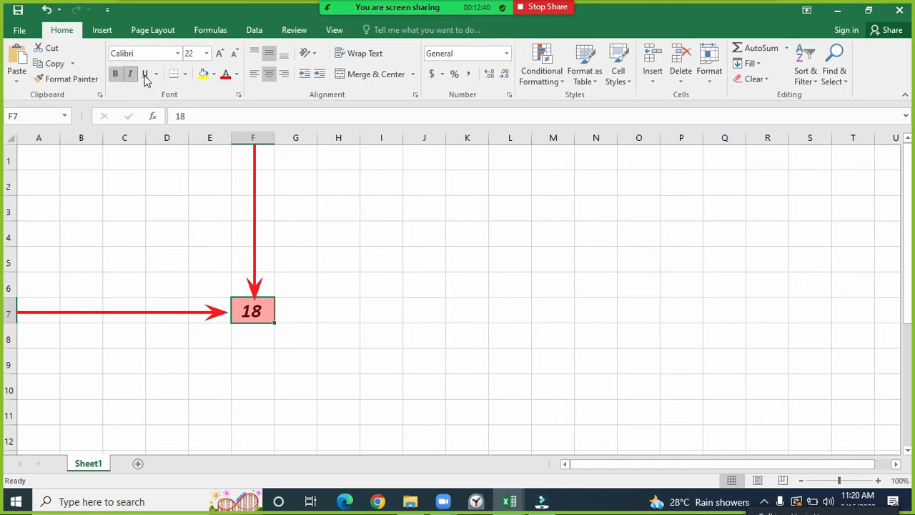
left_click(145, 74)
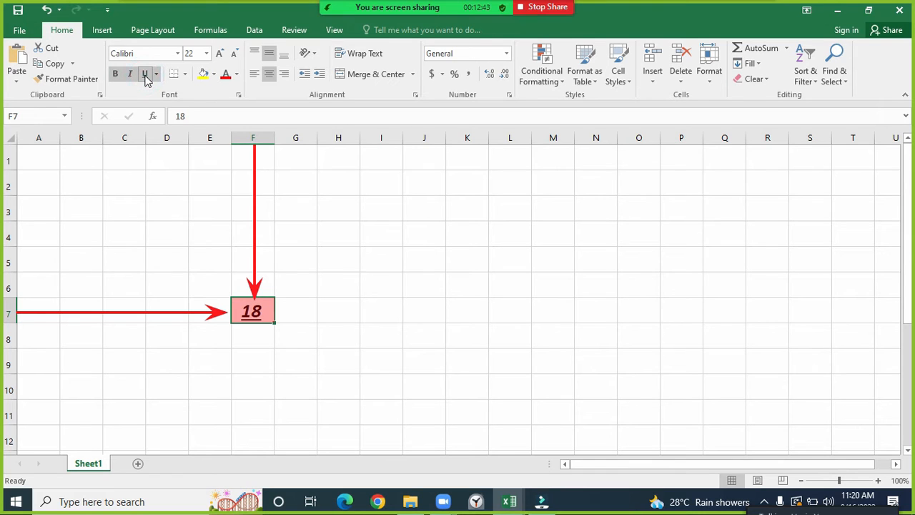
left_click(145, 74)
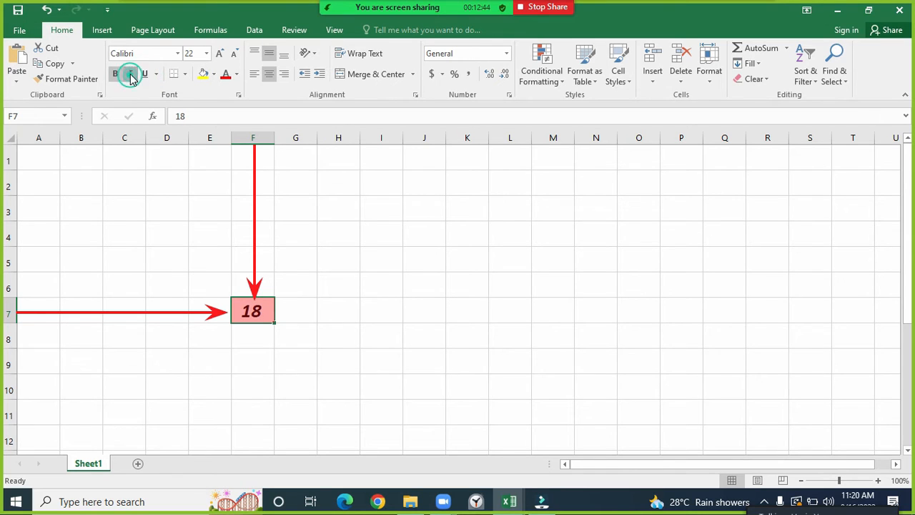
left_click(130, 73)
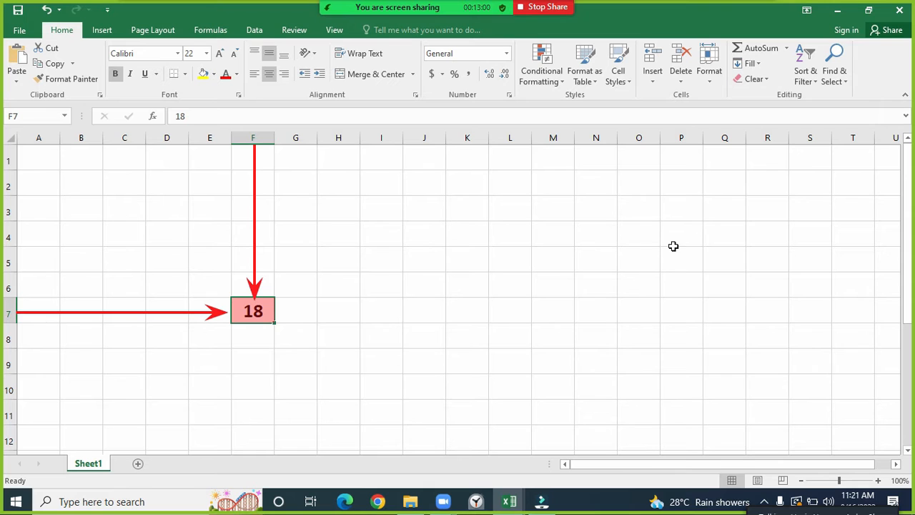
- Set the annotation color to bright green and draw an arrow along row 3 from the row header to cell I3
mouse_move(643, 4)
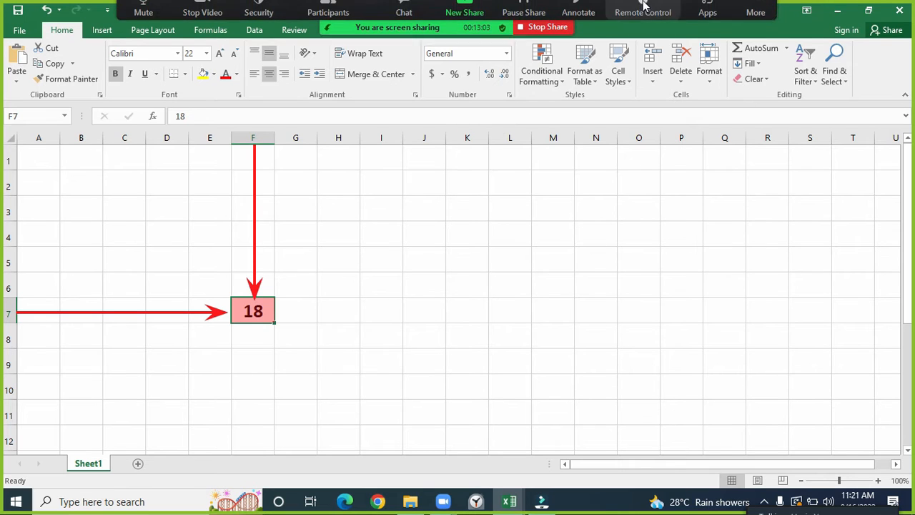
left_click(578, 14)
left_click(469, 20)
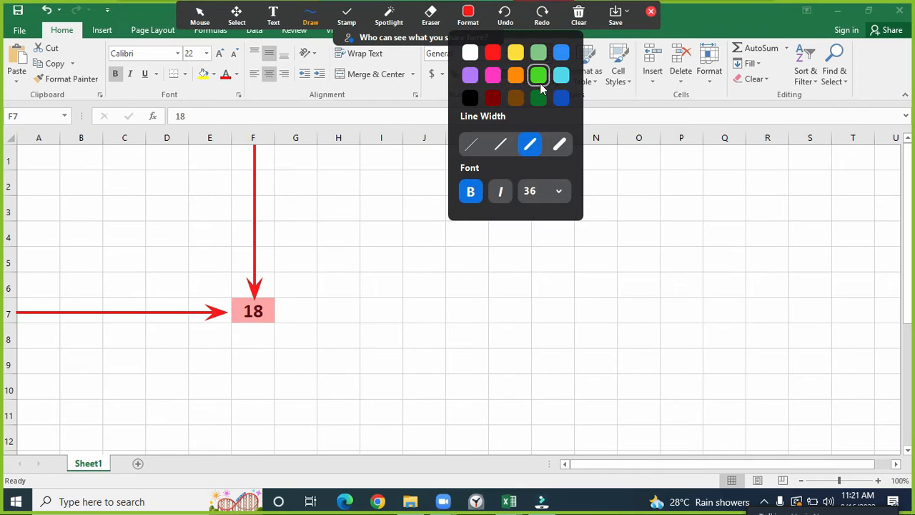
left_click(540, 84)
left_click(309, 14)
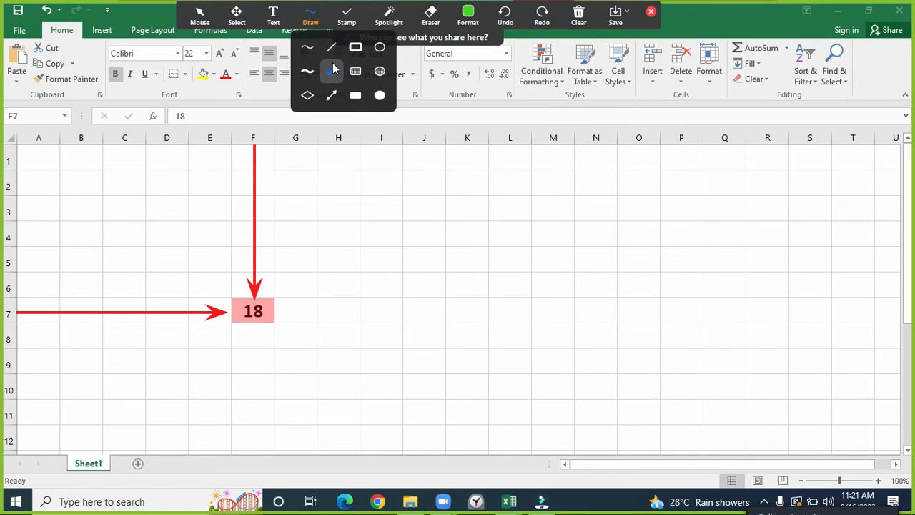
left_click(332, 71)
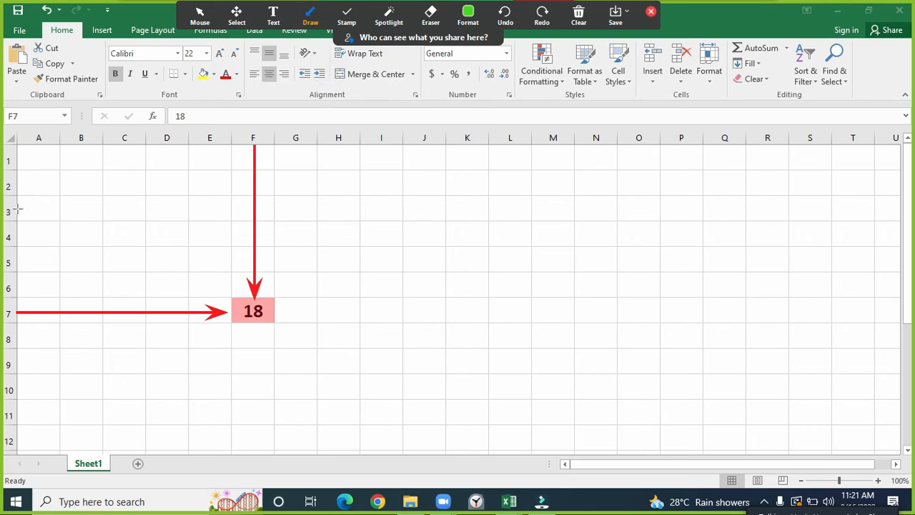
left_click_drag(16, 208, 361, 209)
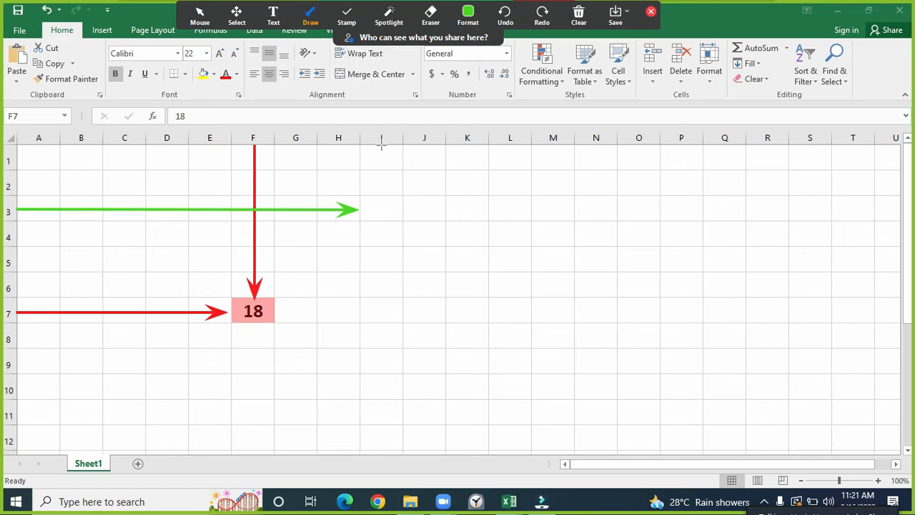
left_click_drag(380, 145, 380, 197)
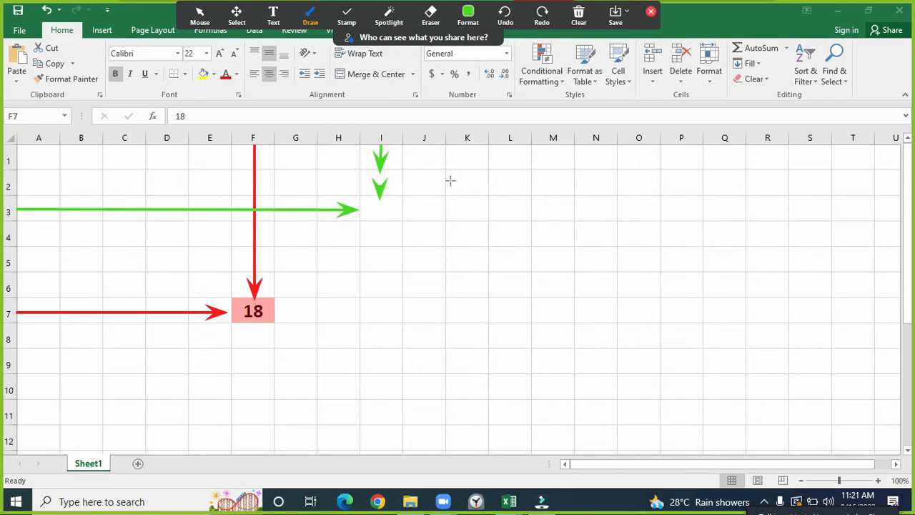
key("ctrl+z")
key("ctrl+z")
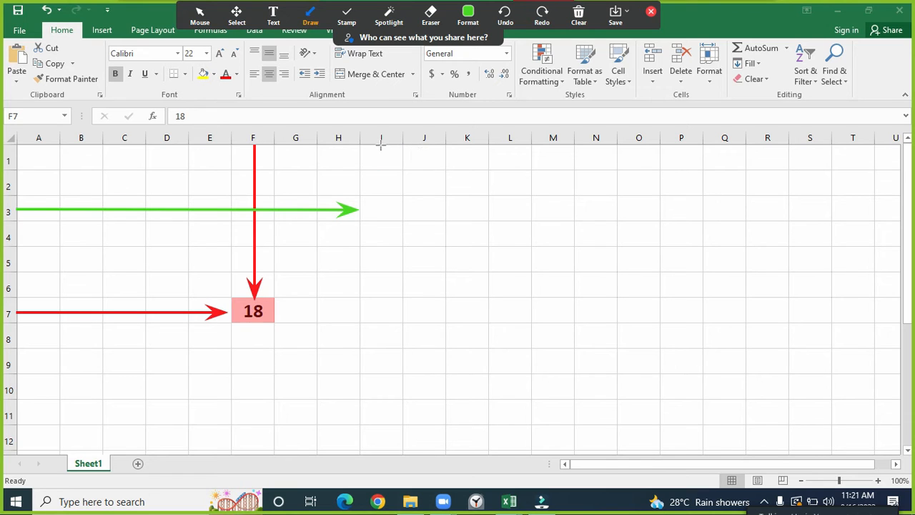
- Draw a green arrow down column I to cell I3, cover the cell with a semi-transparent green rectangle, and close the annotation tools
left_click_drag(381, 145, 379, 196)
left_click(310, 14)
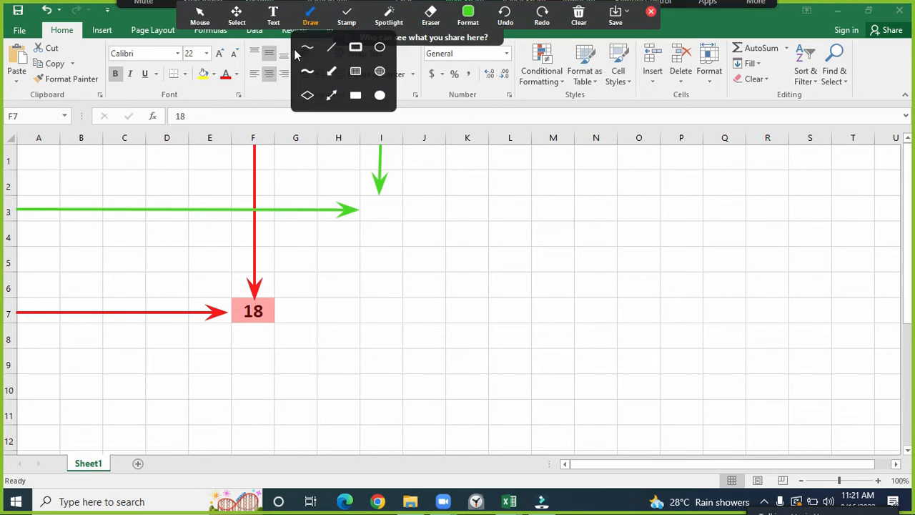
left_click(356, 72)
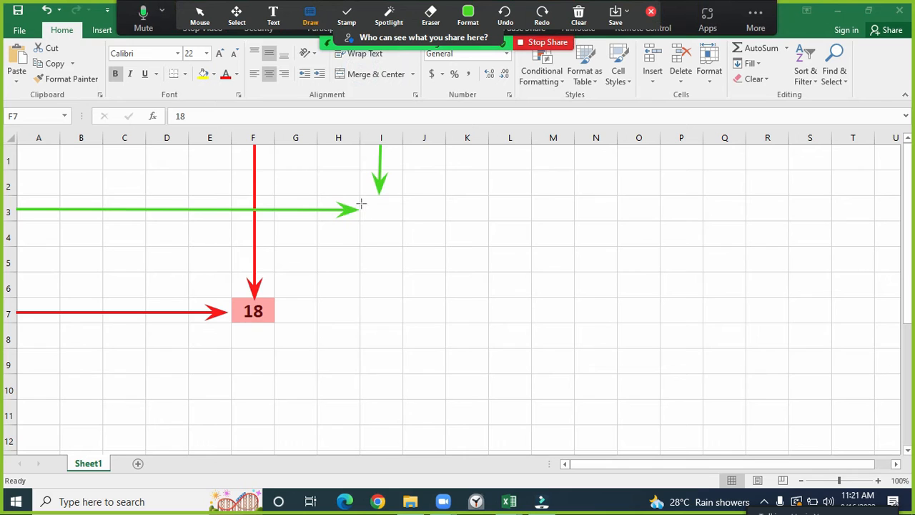
left_click_drag(360, 196, 402, 219)
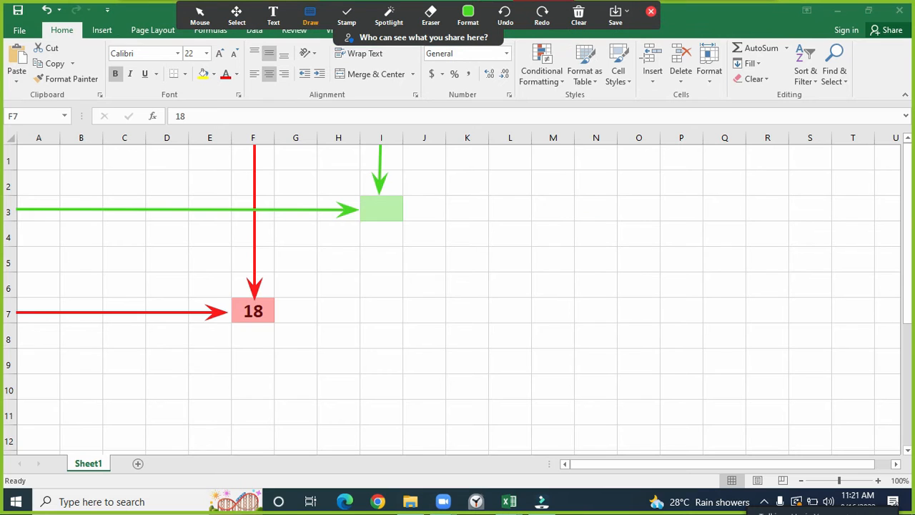
left_click(652, 15)
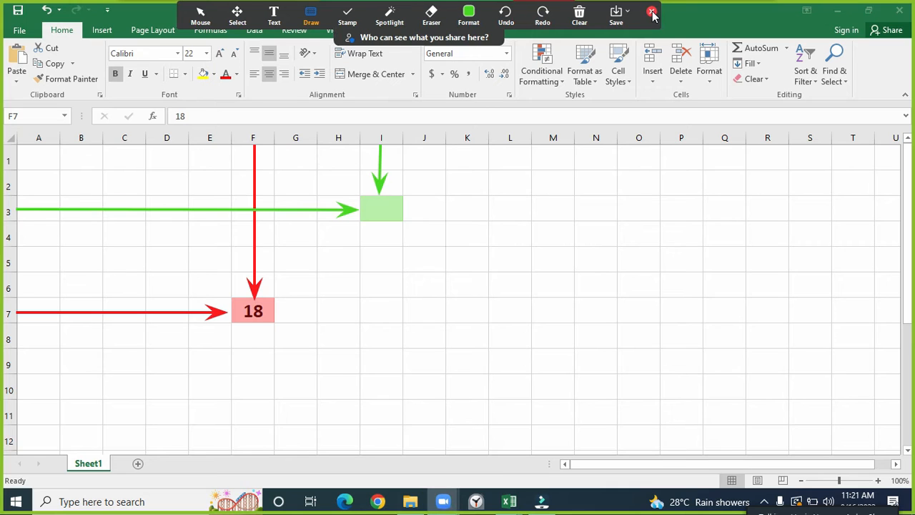
left_click(652, 14)
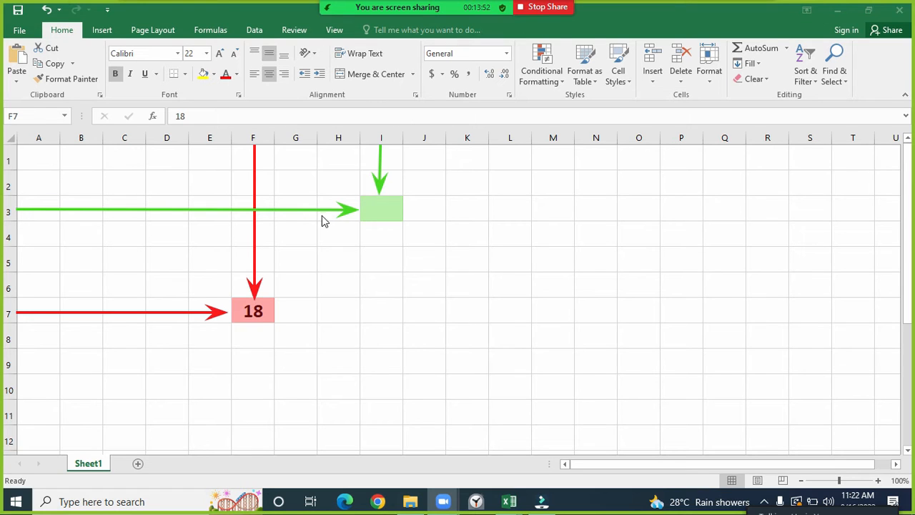
- Enter the value 37 in cell I3
key("F2")
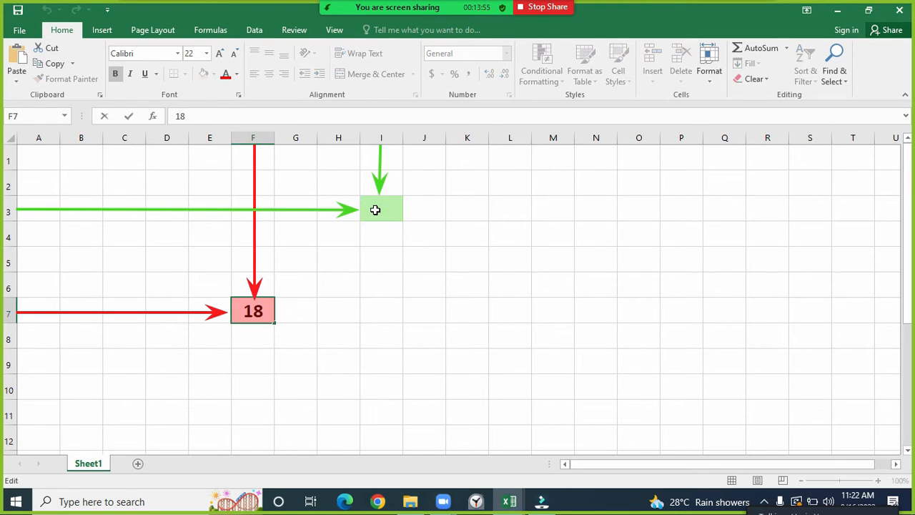
double_click(375, 210)
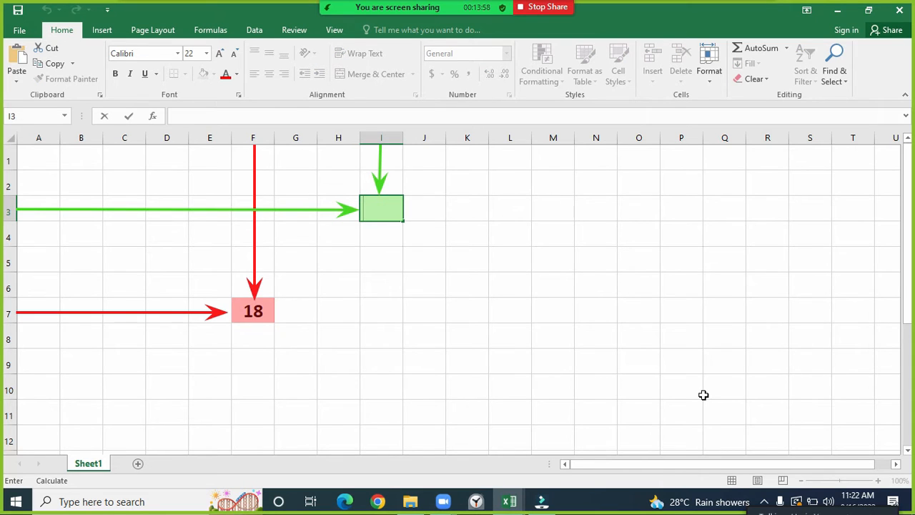
type("37")
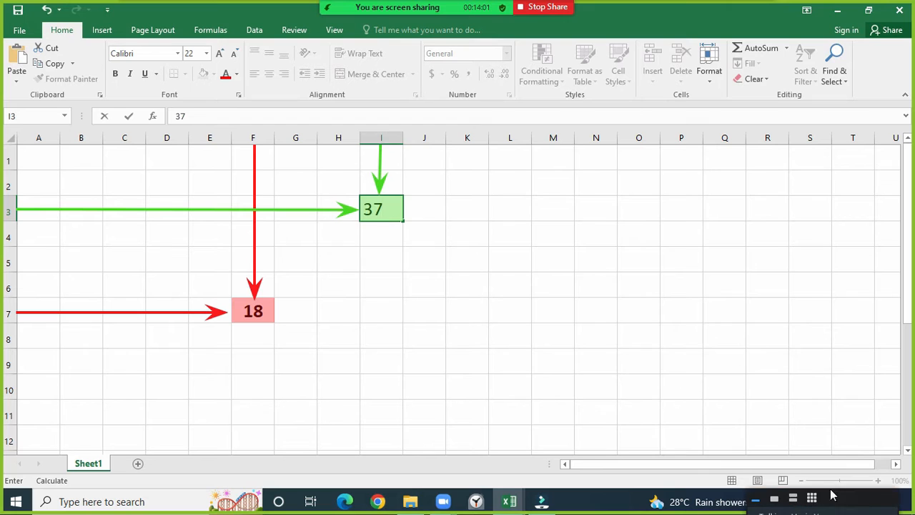
left_click(611, 290)
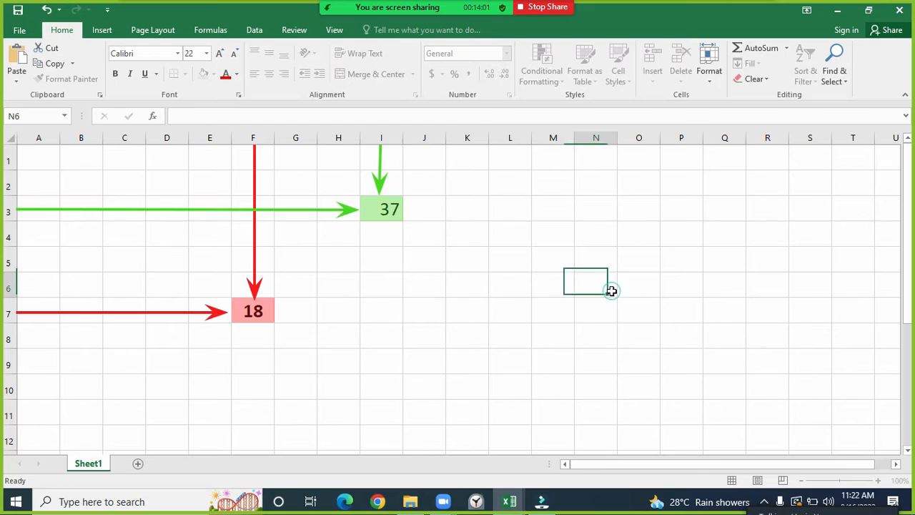
left_click(390, 211)
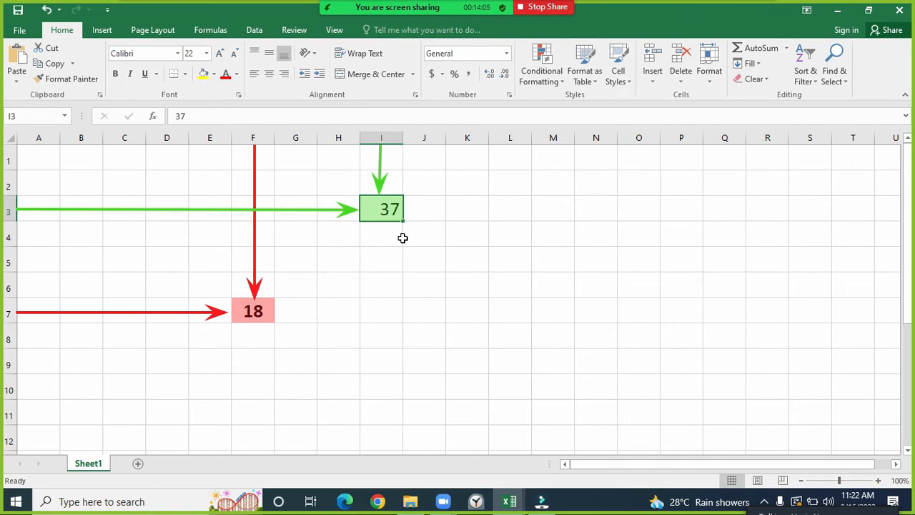
- Clear cell I3 and enter 37 in it again
left_click(401, 238)
key("Up")
key("Delete")
type("3")
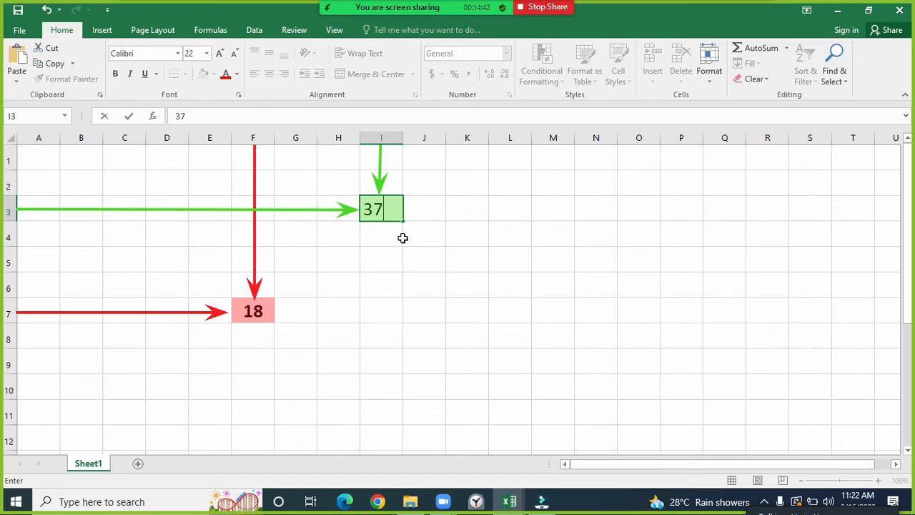
key("Return")
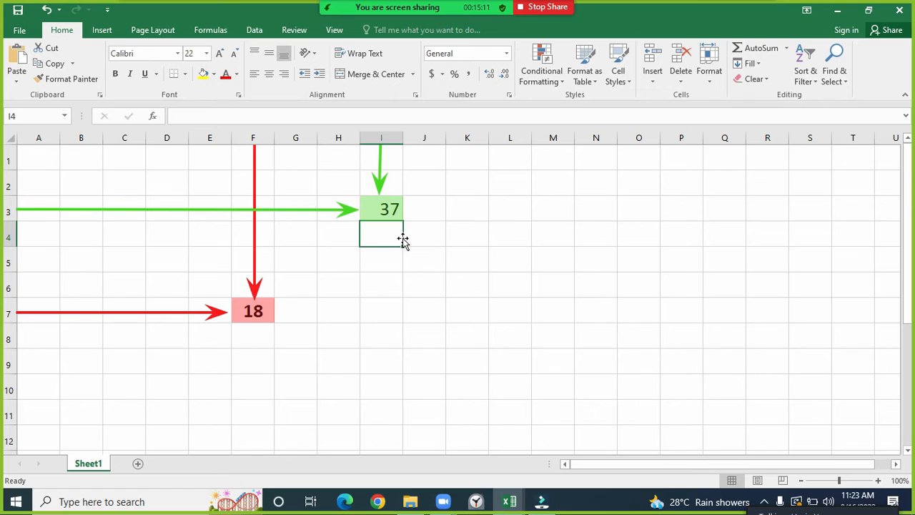
- Center the value in cell I3 horizontally and vertically, and make it bold
left_click(385, 208)
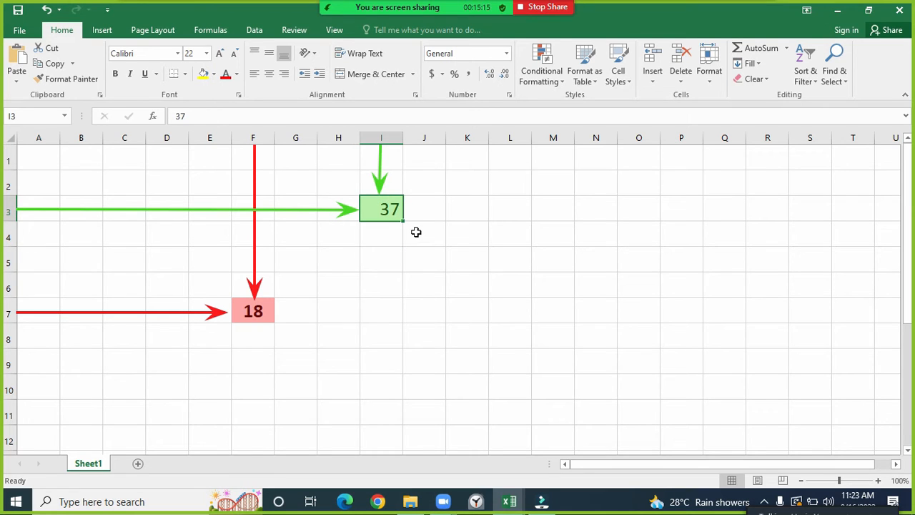
left_click(269, 74)
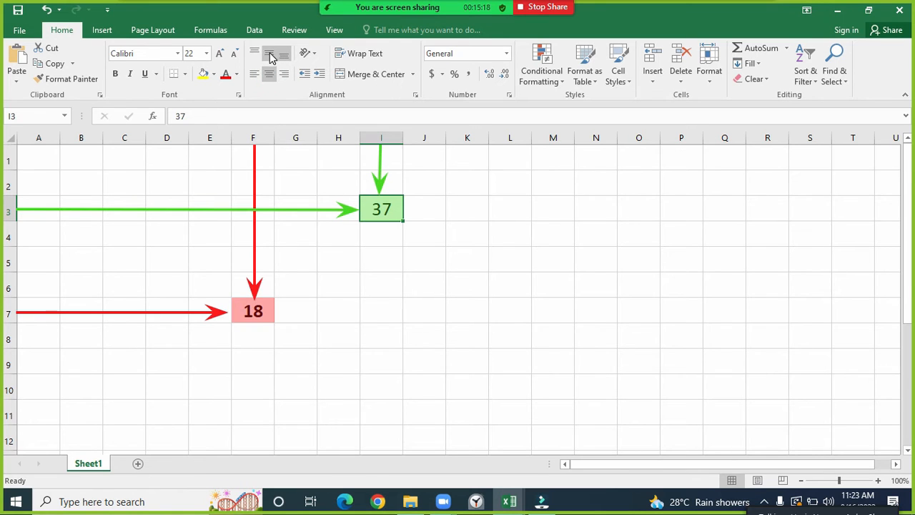
left_click(271, 57)
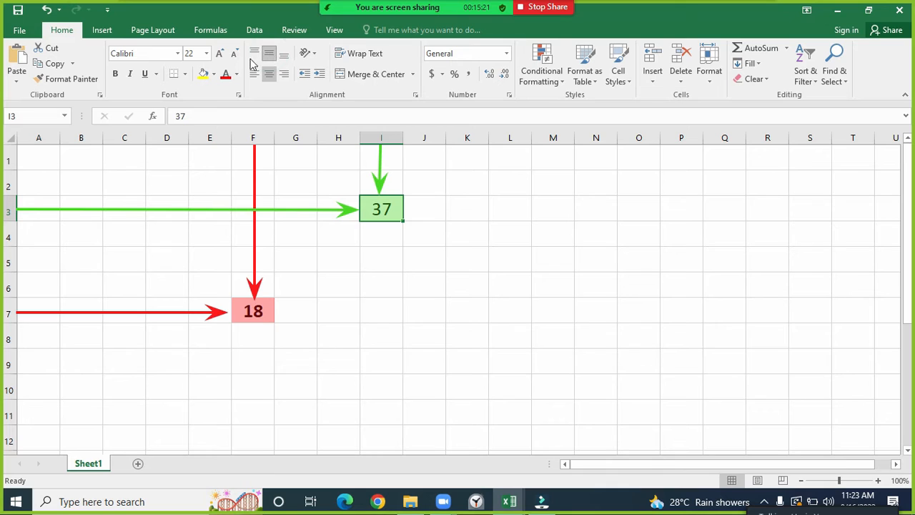
left_click(115, 74)
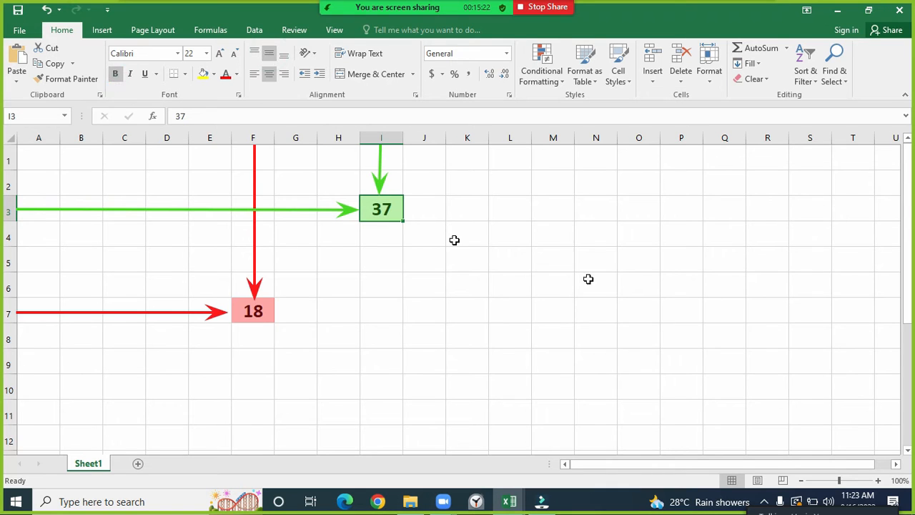
left_click(624, 283)
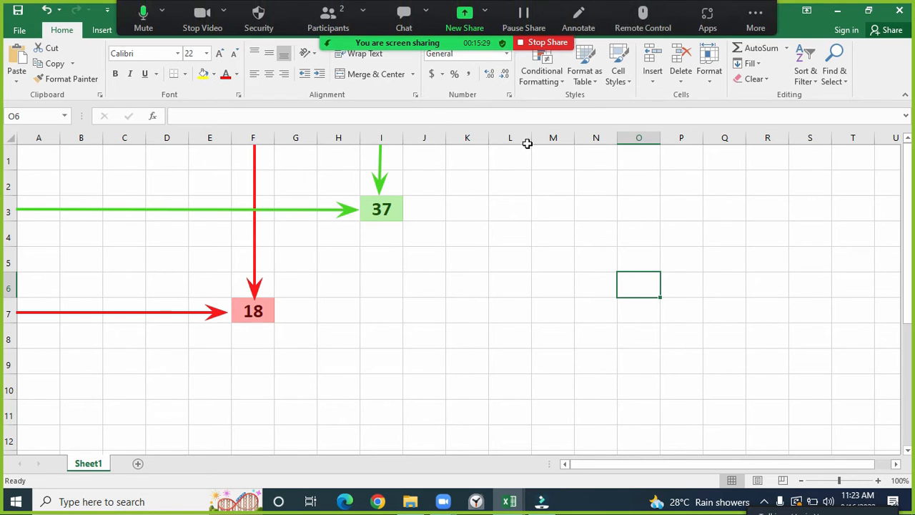
- Open the annotation tools and outline cell I7 with the vanishing pen
left_click(573, 12)
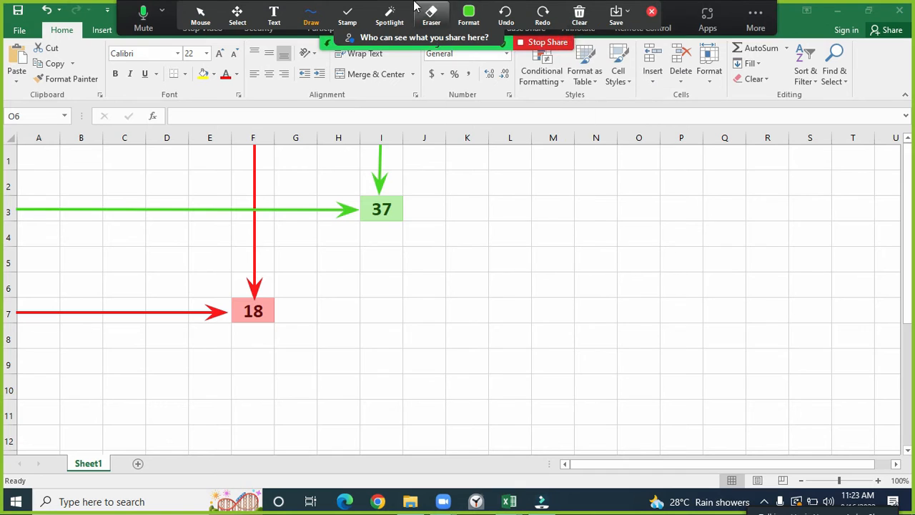
mouse_move(391, 23)
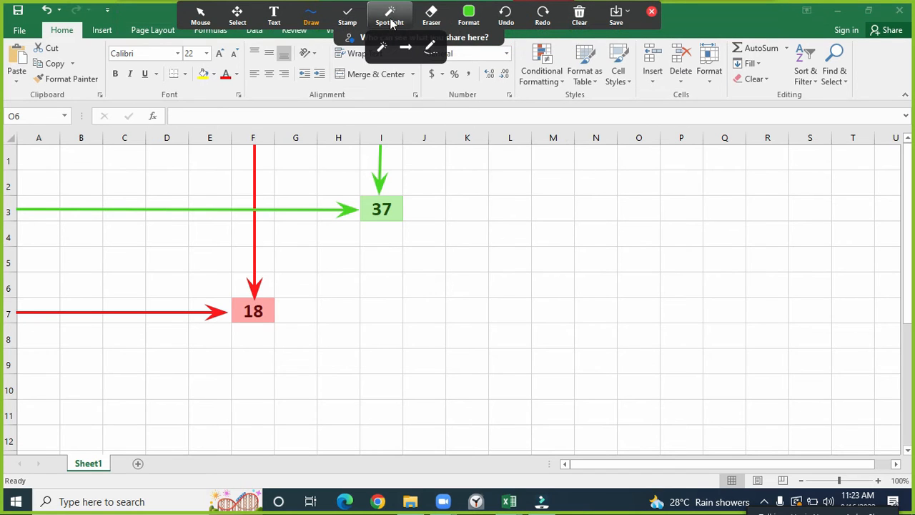
left_click(429, 47)
mouse_move(403, 295)
left_mouse_down()
mouse_move(356, 300)
mouse_move(404, 322)
mouse_move(403, 290)
left_mouse_up()
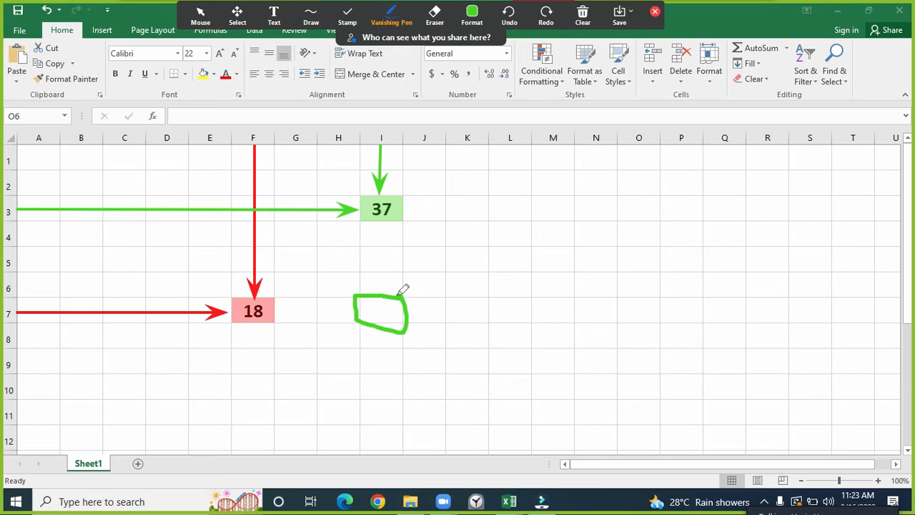
left_click(583, 6)
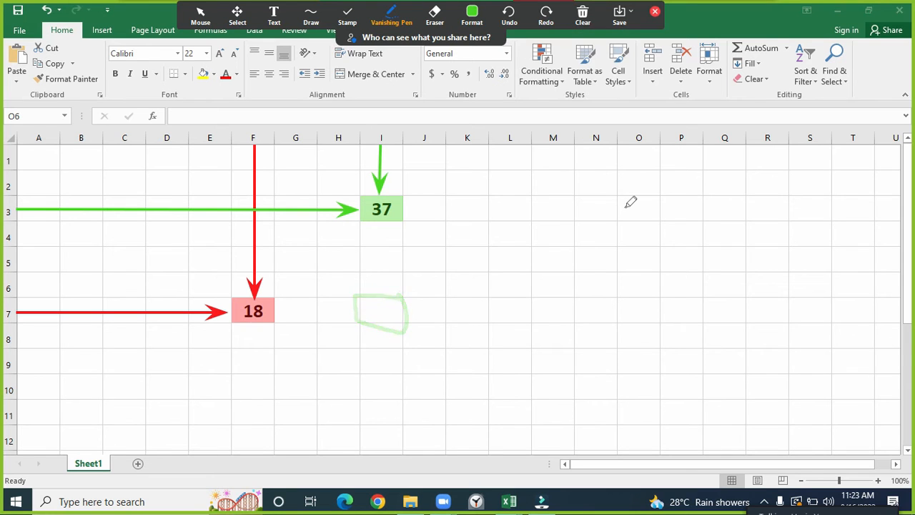
- Choose the arrow annotation, try a bright green arrow along row 5 to column J, and undo it
left_click(348, 14)
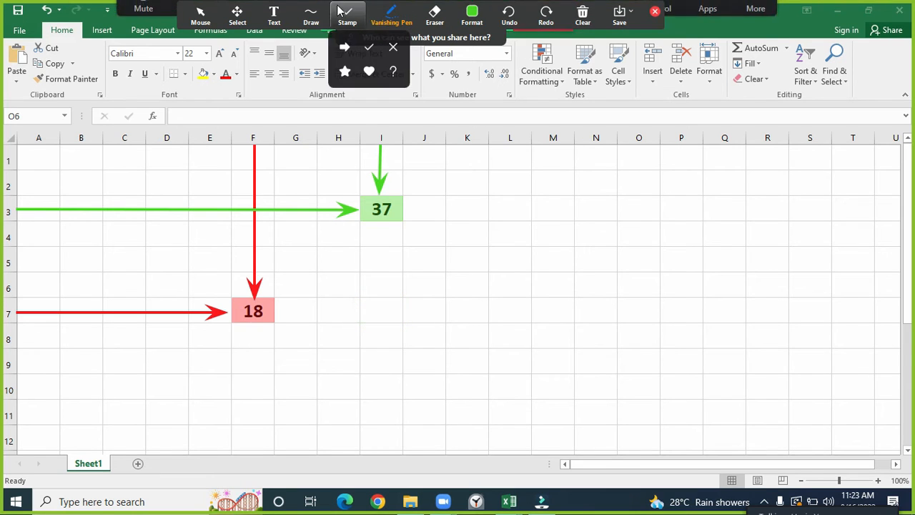
left_click(311, 15)
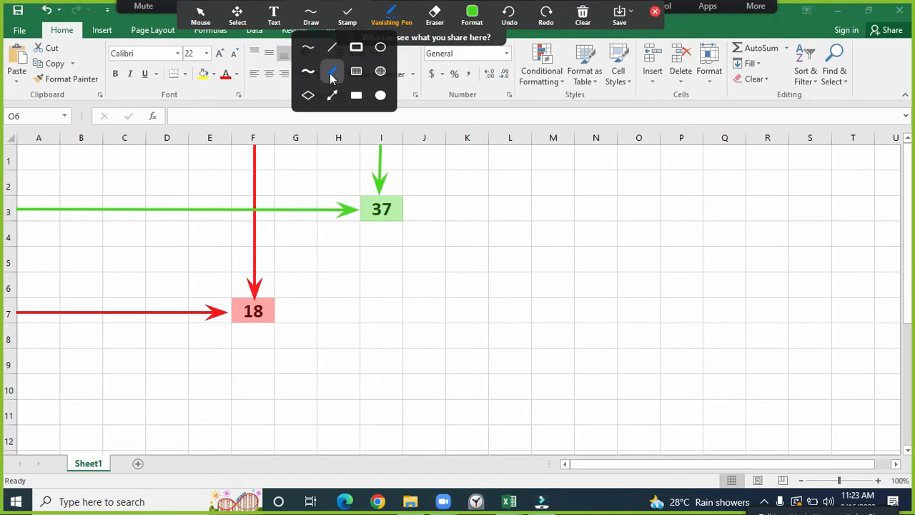
left_click(332, 72)
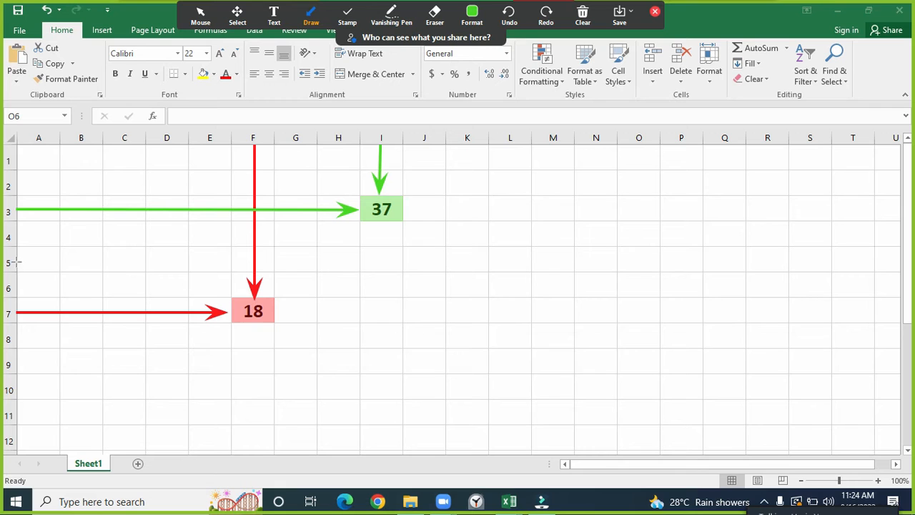
mouse_move(16, 262)
left_mouse_down()
mouse_move(245, 254)
mouse_move(425, 265)
left_mouse_up()
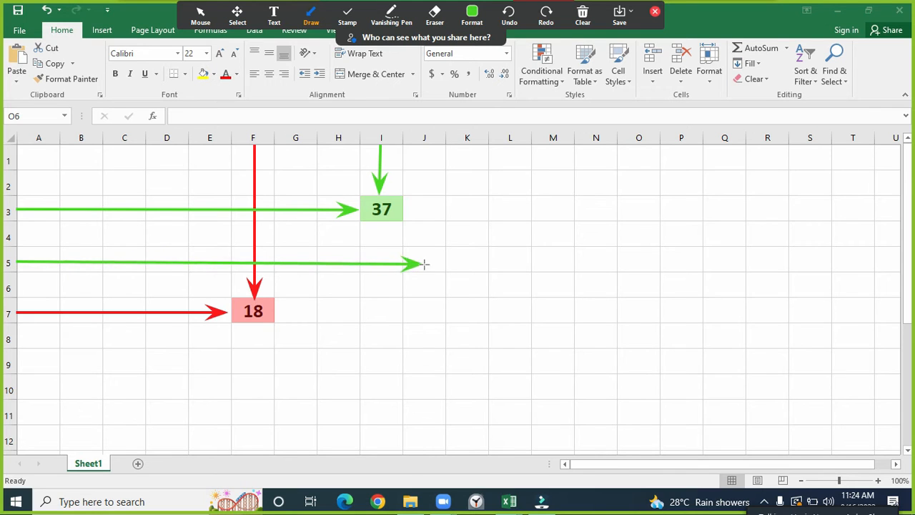
key("ctrl+z")
- Set the annotation color to dark green and draw arrows along row 5 and down column N to cell N5
left_click(471, 14)
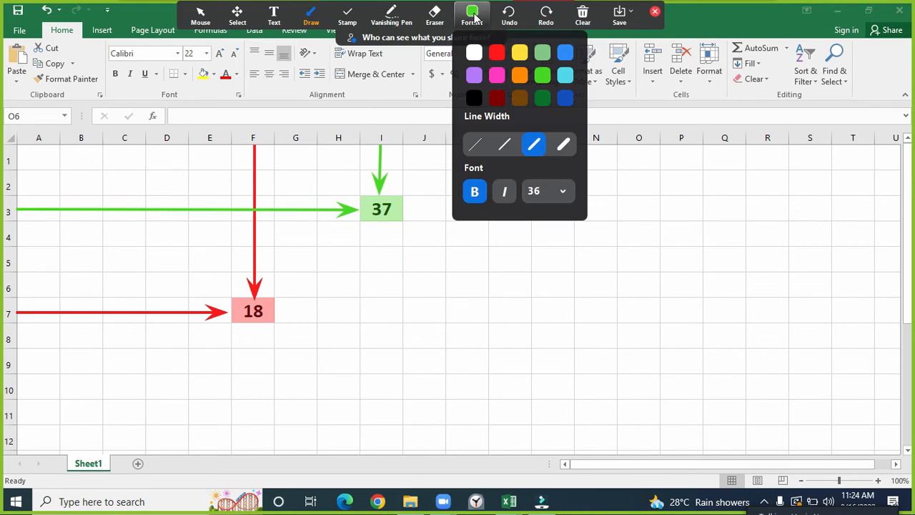
left_click(541, 100)
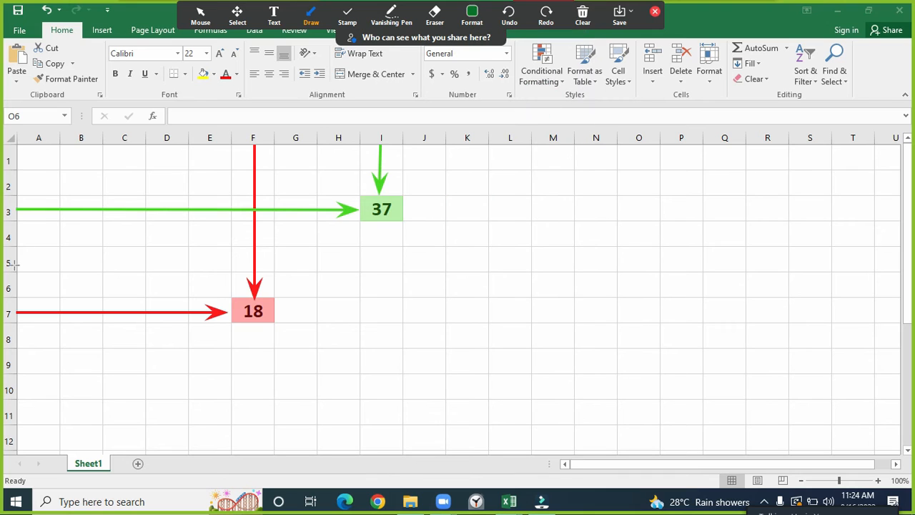
mouse_move(16, 262)
left_mouse_down()
mouse_move(146, 241)
mouse_move(574, 261)
left_mouse_up()
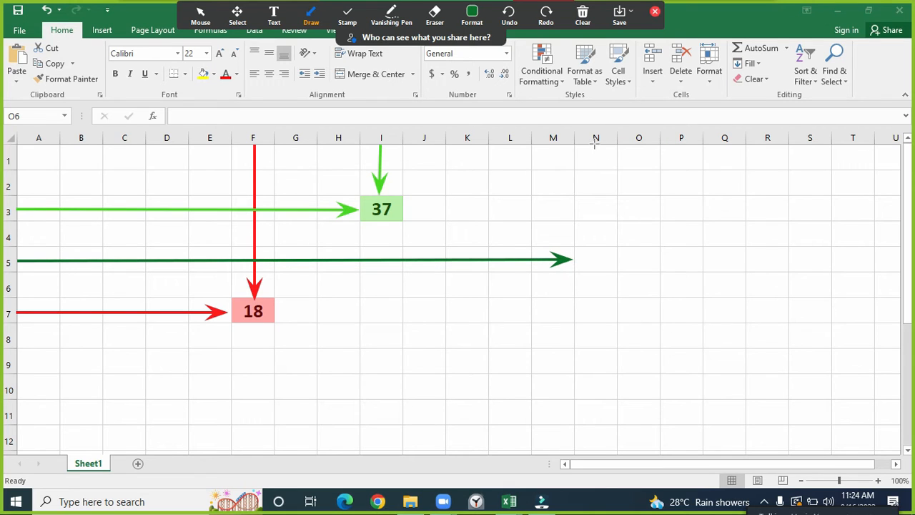
left_click_drag(593, 144, 591, 248)
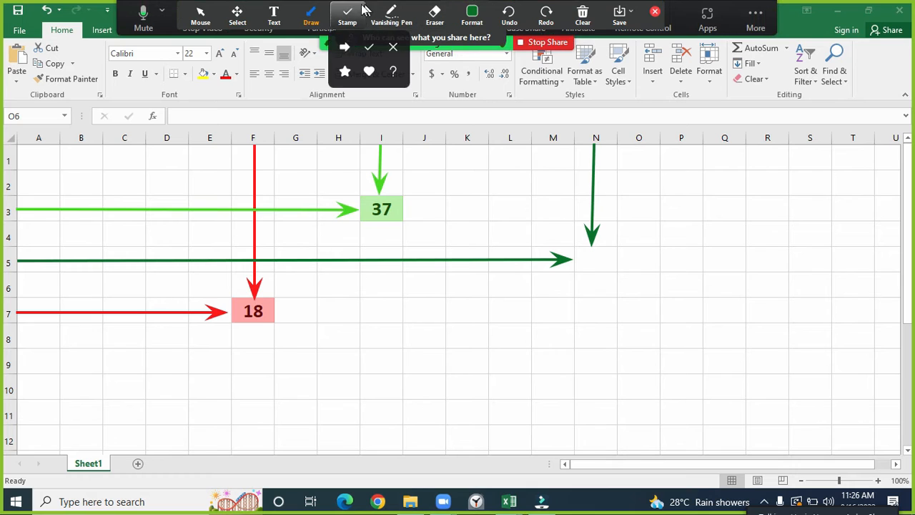
- Cover cell N5 with a semi-transparent dark green rectangle and close the annotation tools
mouse_move(312, 23)
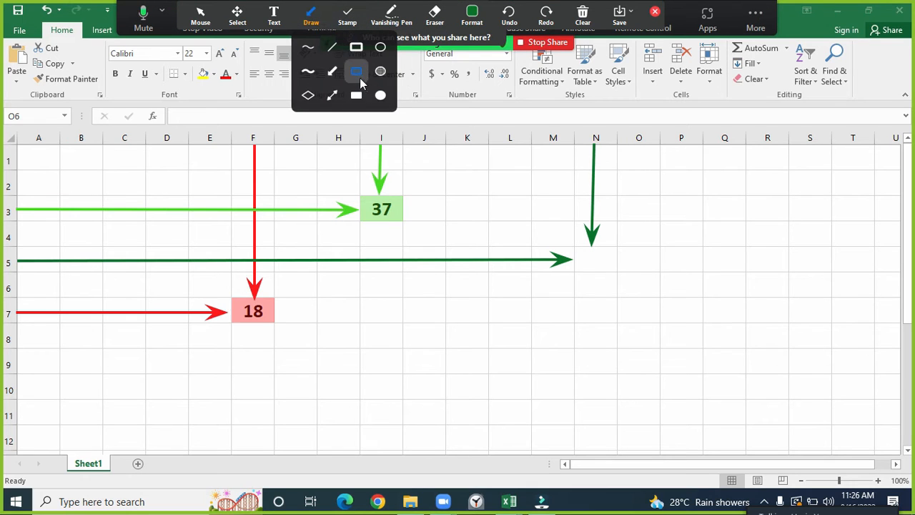
left_click(357, 72)
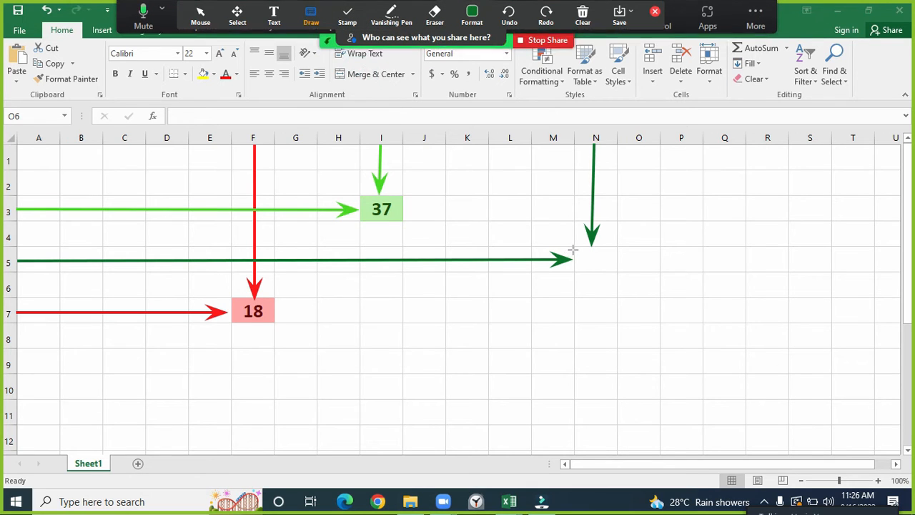
mouse_move(573, 248)
left_mouse_down()
mouse_move(593, 270)
mouse_move(622, 260)
left_mouse_up()
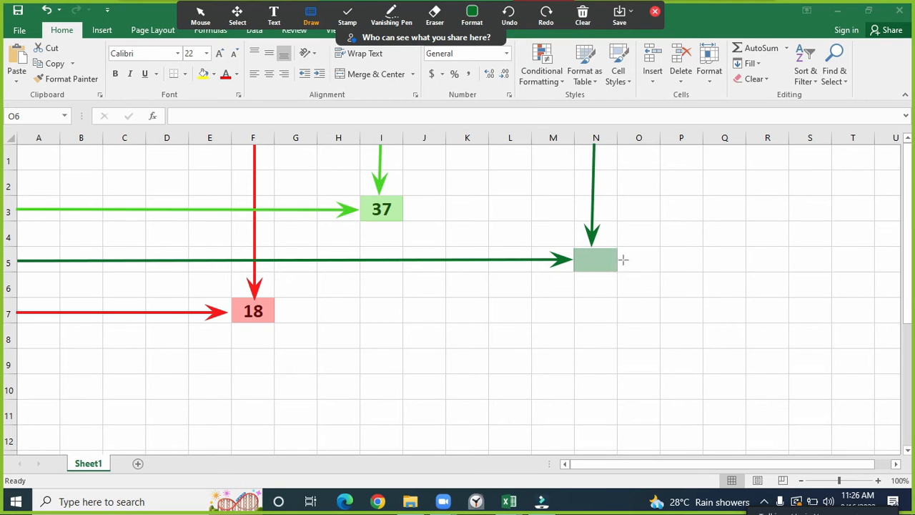
left_click(654, 12)
- Widen column N to roughly three times the width of its neighboring columns
double_click(595, 257)
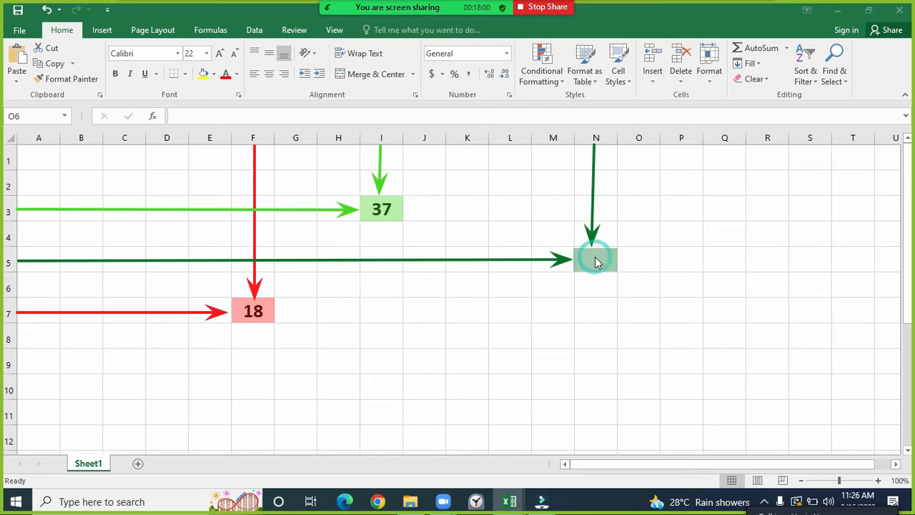
left_click(613, 138)
left_click_drag(616, 137, 715, 138)
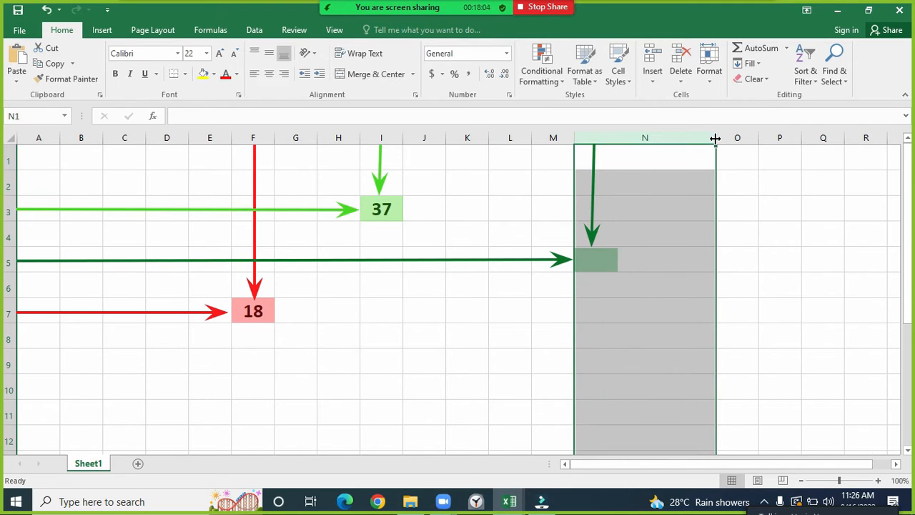
left_click(780, 258)
- Reopen the annotation tools and move the vertical dark green arrow to the middle of the widened column N
mouse_move(450, 6)
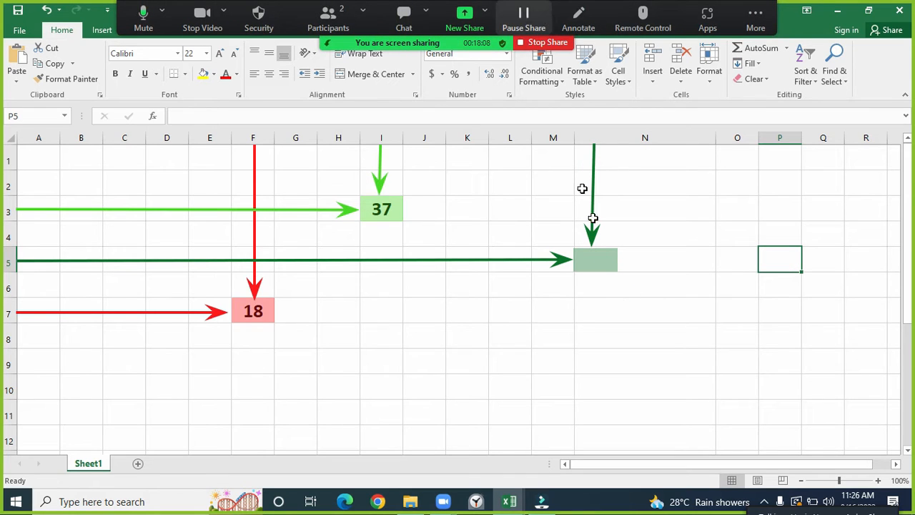
left_click(606, 271)
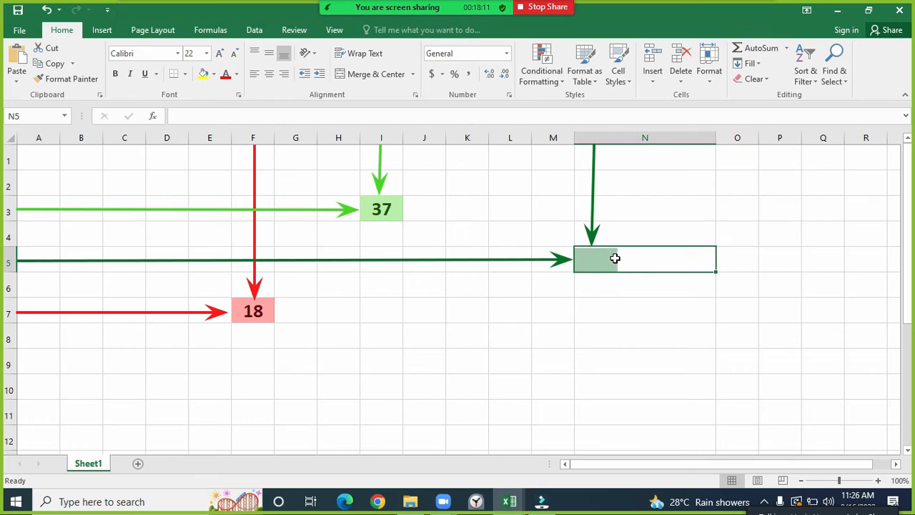
left_click(593, 198)
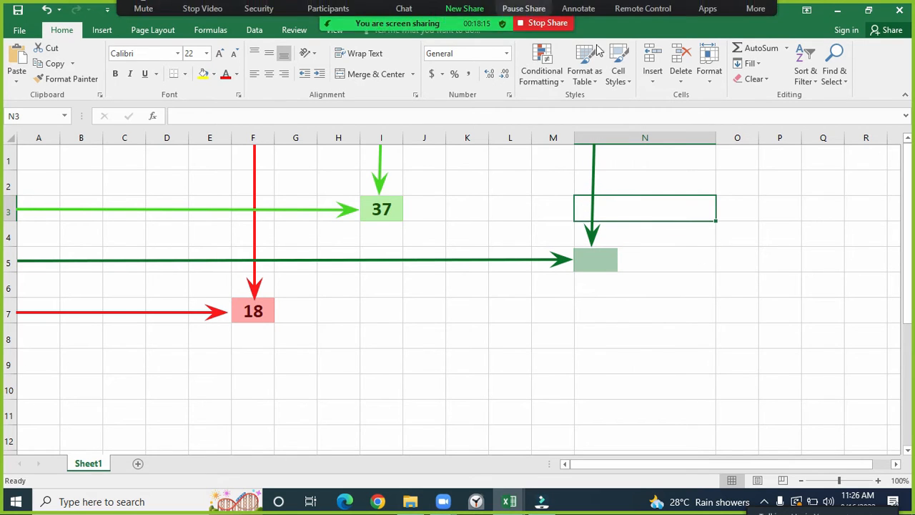
left_click(578, 11)
left_click(585, 15)
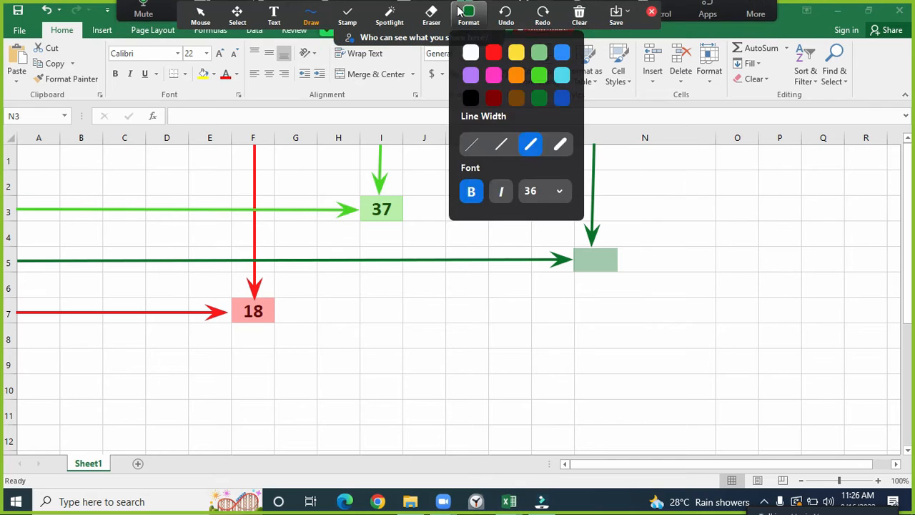
left_click(238, 16)
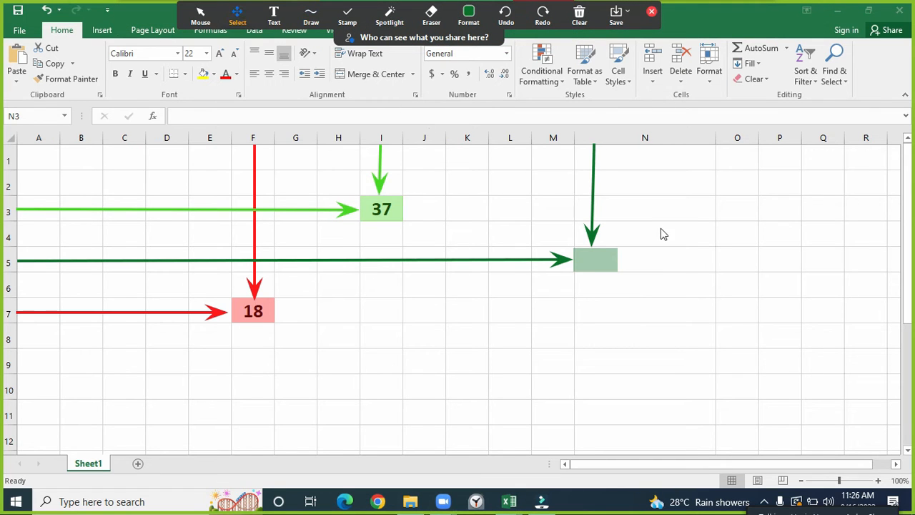
left_click_drag(592, 210, 639, 212)
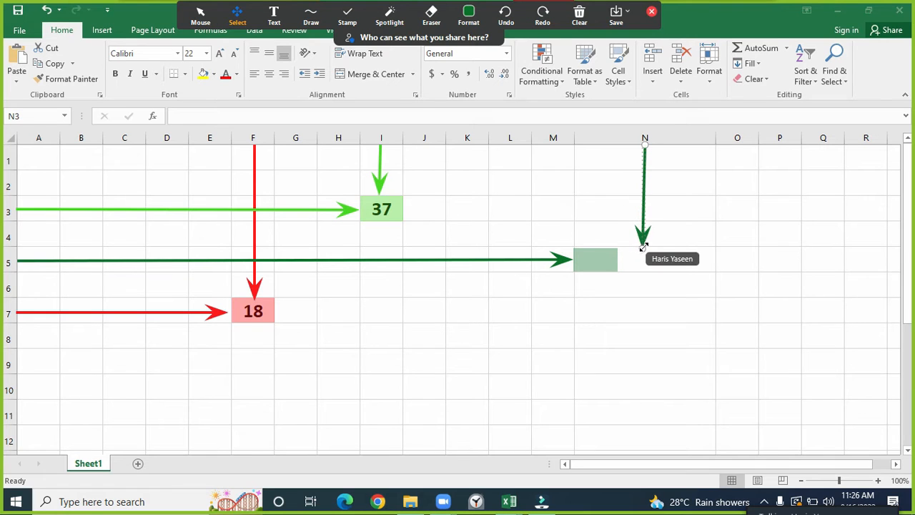
- Replace the vertical dark green arrow with a straight one down the middle of column N, ending just above row 5
left_click_drag(642, 248, 645, 250)
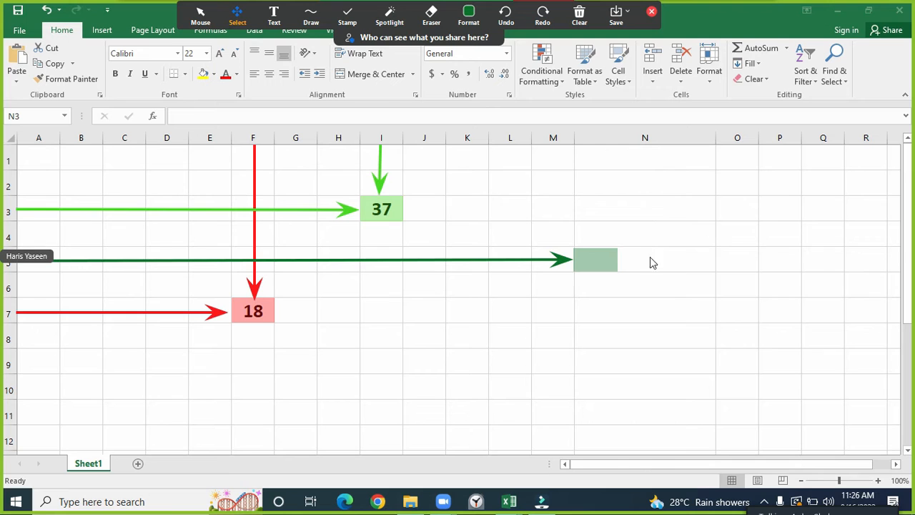
left_click(311, 15)
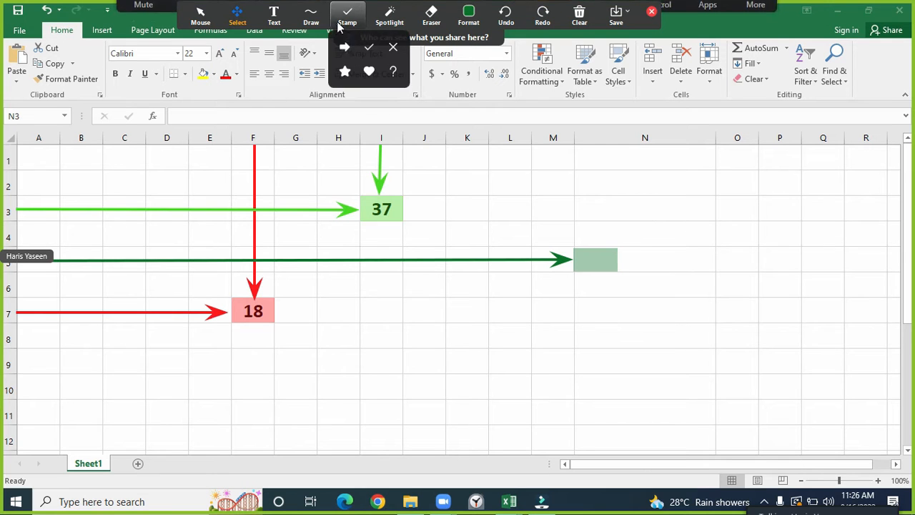
left_click(333, 71)
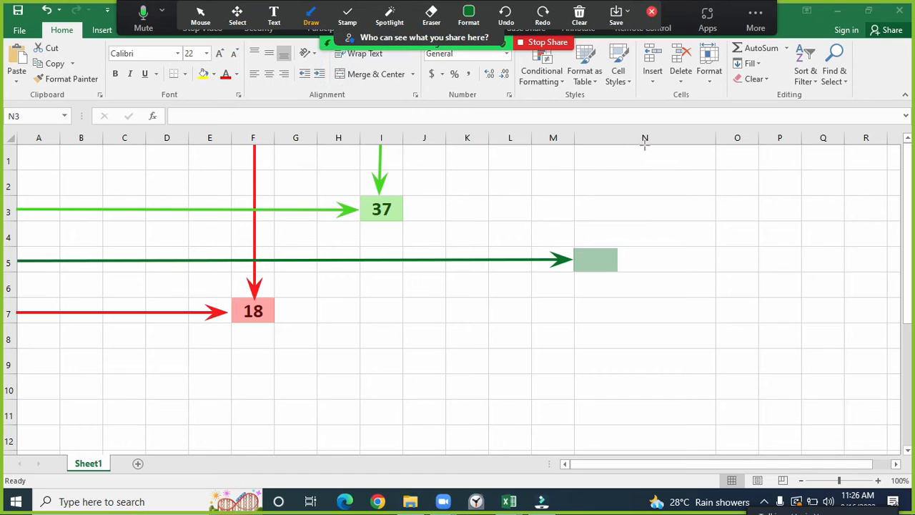
left_click_drag(645, 143, 644, 247)
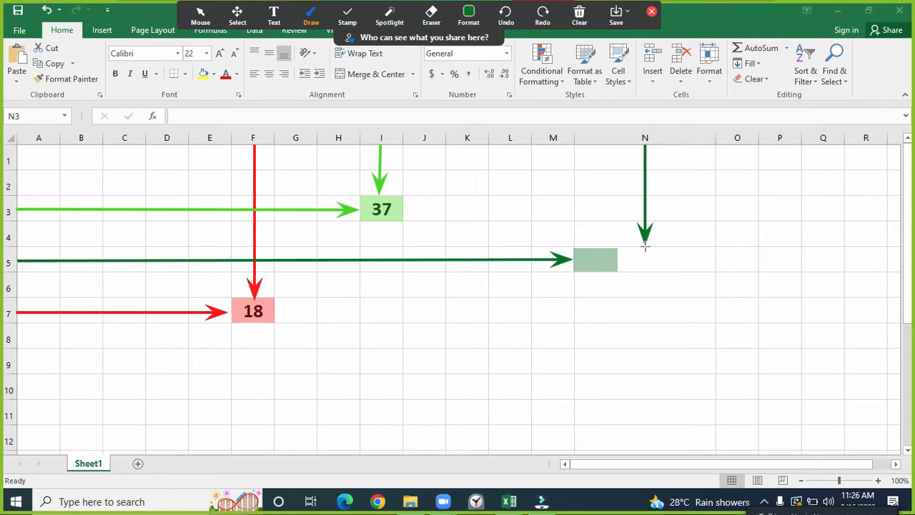
left_click(738, 221)
- Stretch the semi-transparent dark green rectangle to cover the full widened cell N5 and close the annotation tools
left_click(237, 13)
left_click(608, 255)
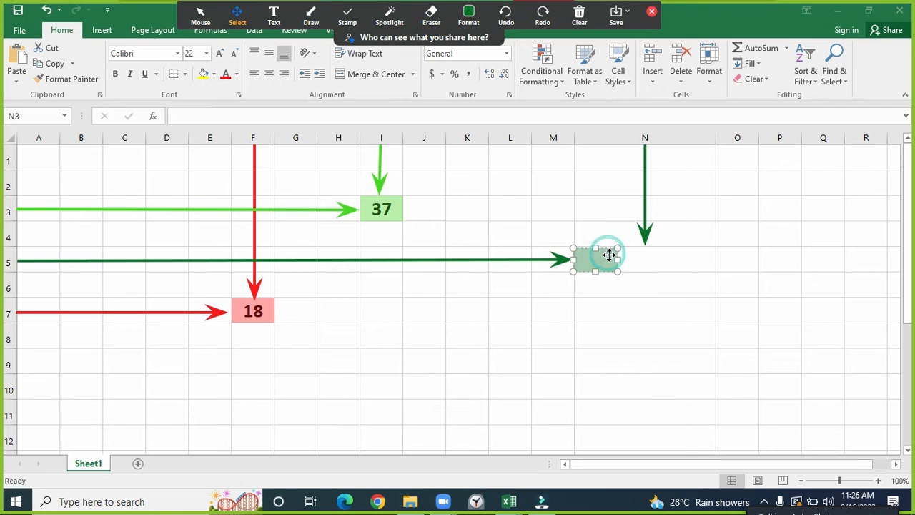
left_click_drag(618, 248, 712, 248)
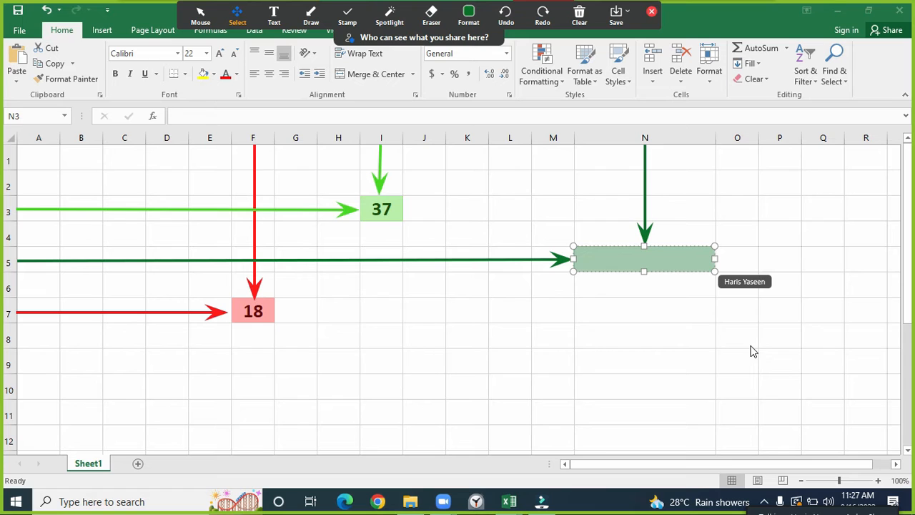
left_click(663, 321)
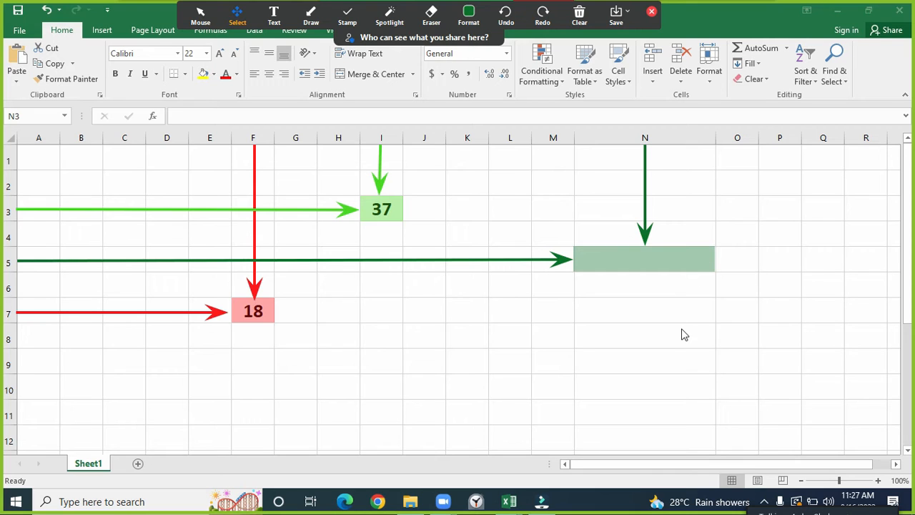
left_click(639, 258)
left_click(661, 320)
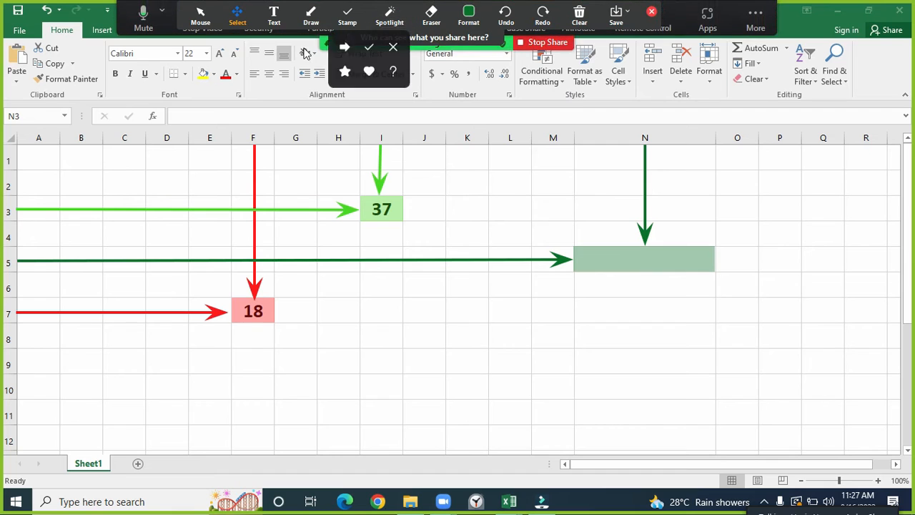
left_click(650, 12)
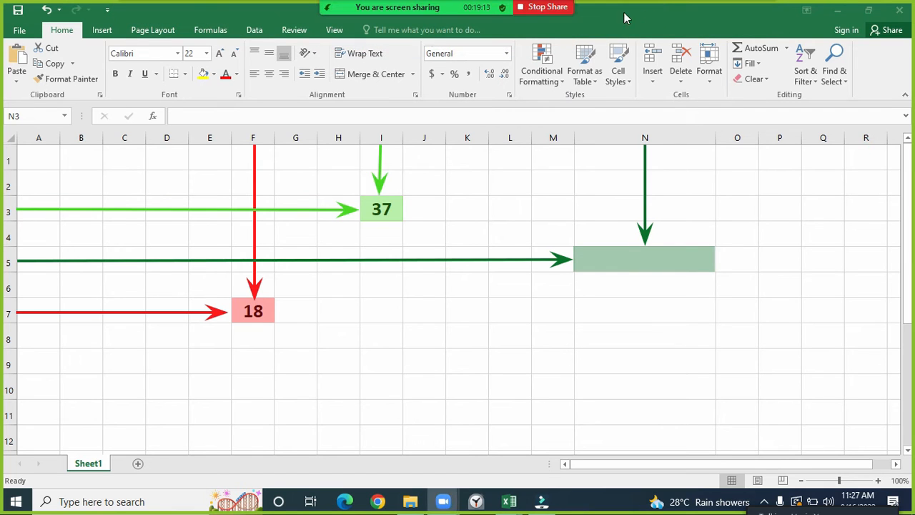
- Select cell N5 and highlight its displayed cell address
double_click(622, 260)
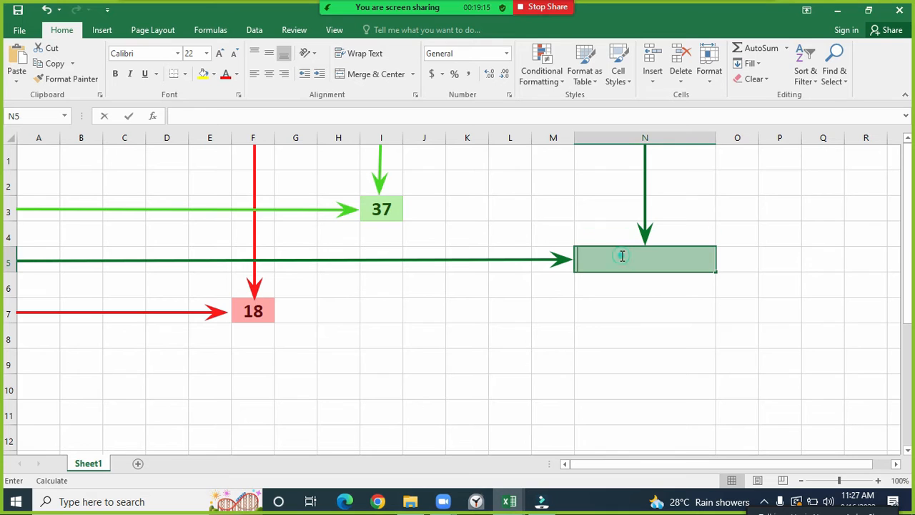
left_click(696, 328)
left_click(659, 250)
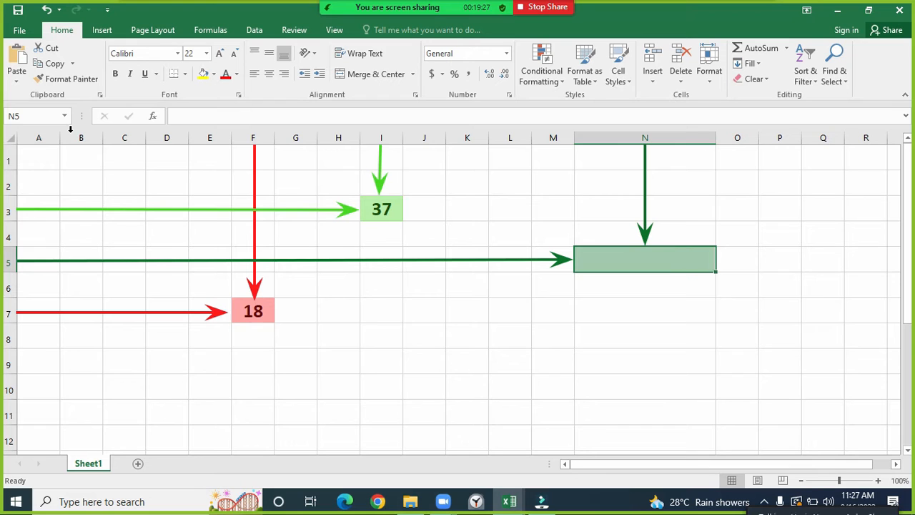
left_click(18, 119)
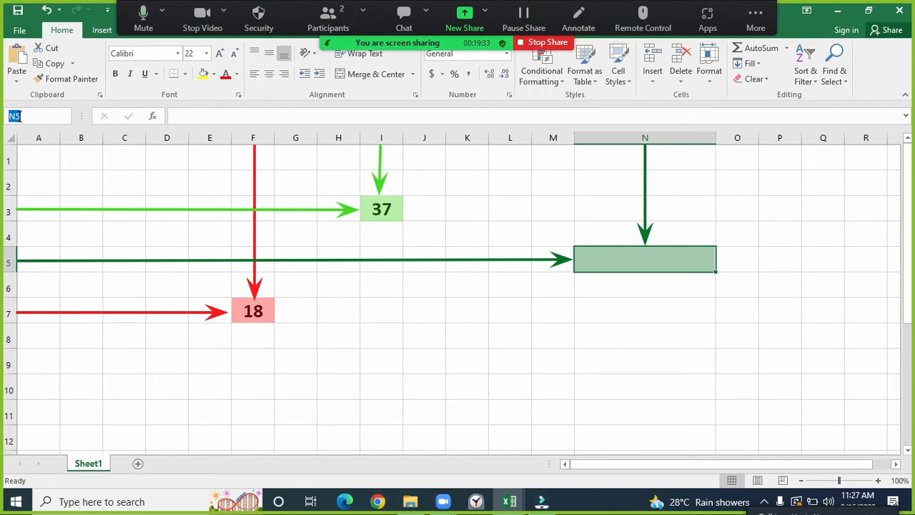
- Circle the displayed N5 cell address with a freehand dark green line, erase the circle and close the annotation tools
left_click(570, 26)
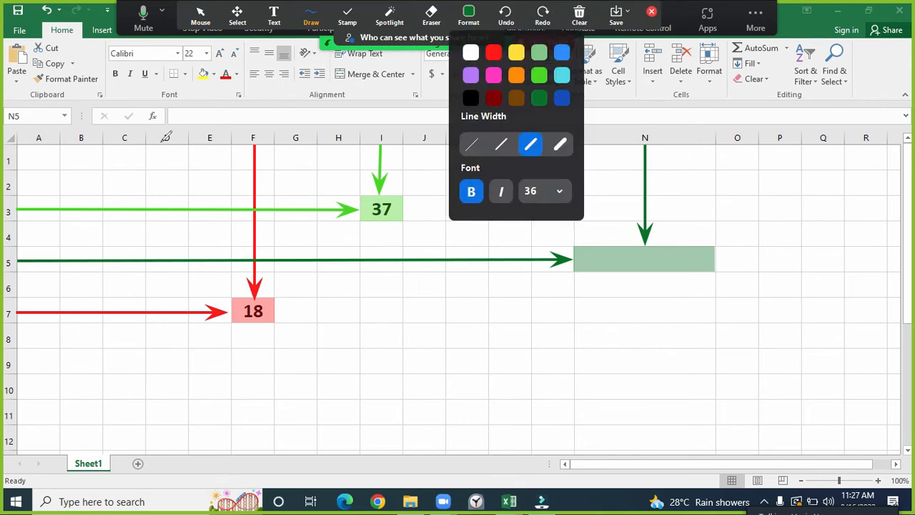
mouse_move(32, 100)
left_mouse_down()
mouse_move(10, 128)
mouse_move(26, 94)
left_mouse_up()
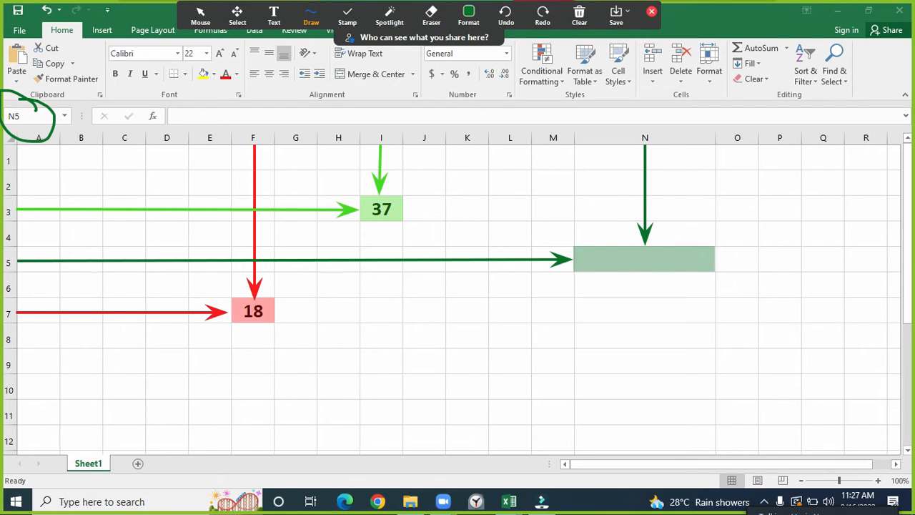
left_click(431, 14)
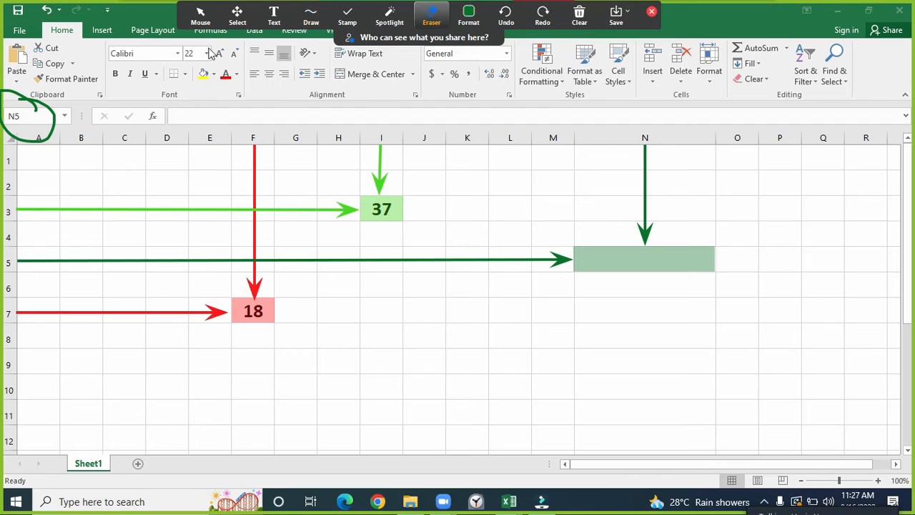
left_click(52, 129)
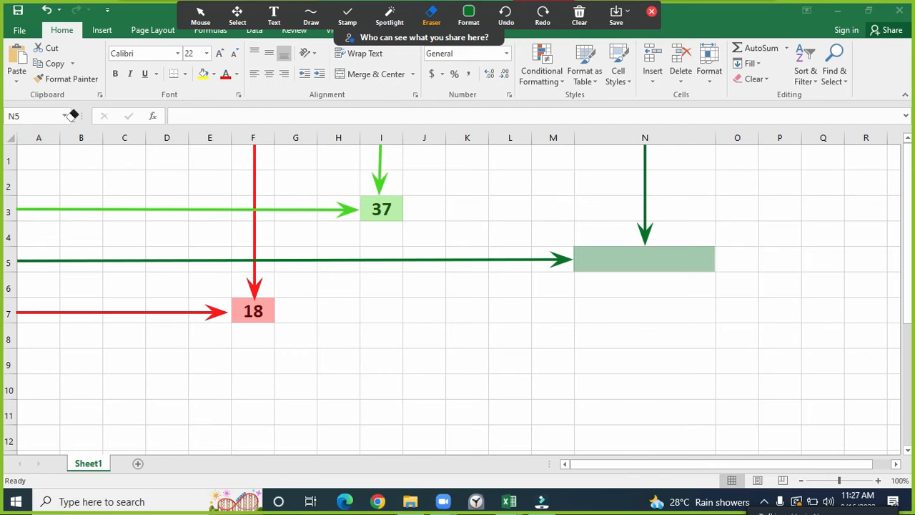
left_click(650, 13)
- Start a SUM formula in cell N5 with empty parentheses, =sum()
double_click(651, 259)
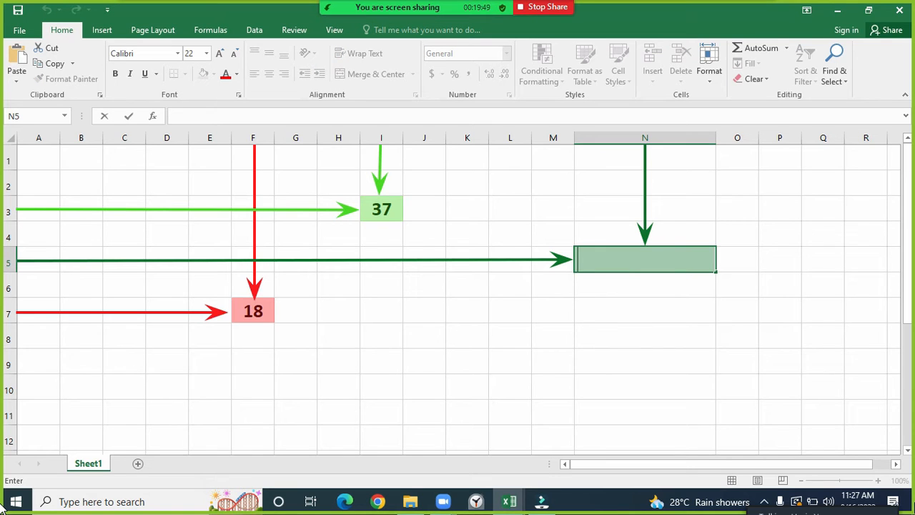
type("=")
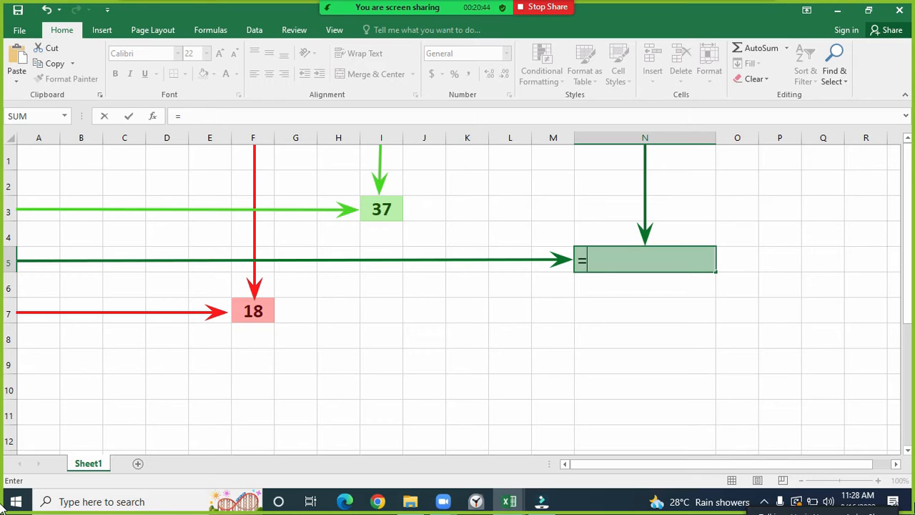
type("sum")
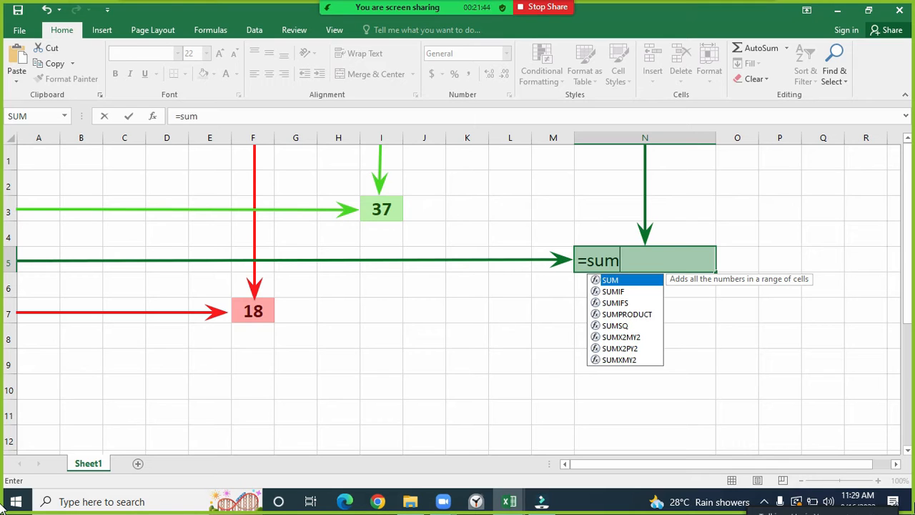
type("(")
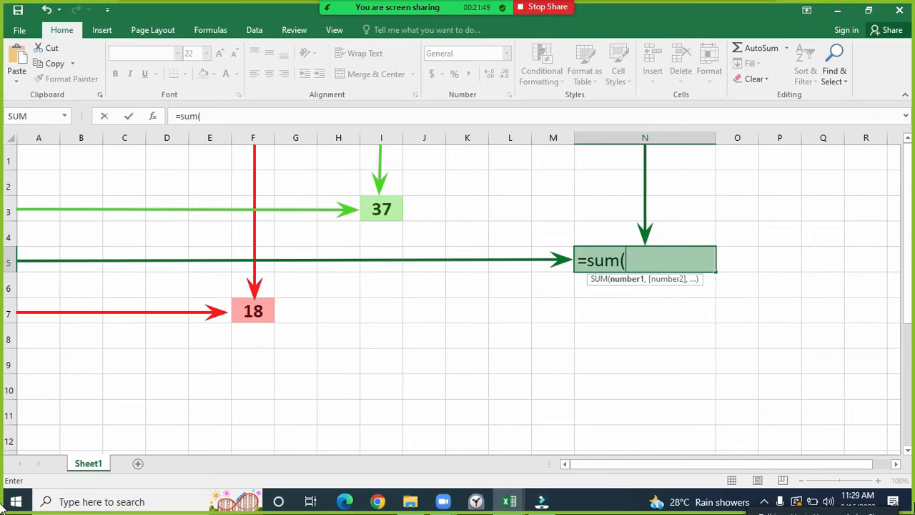
left_click(621, 259)
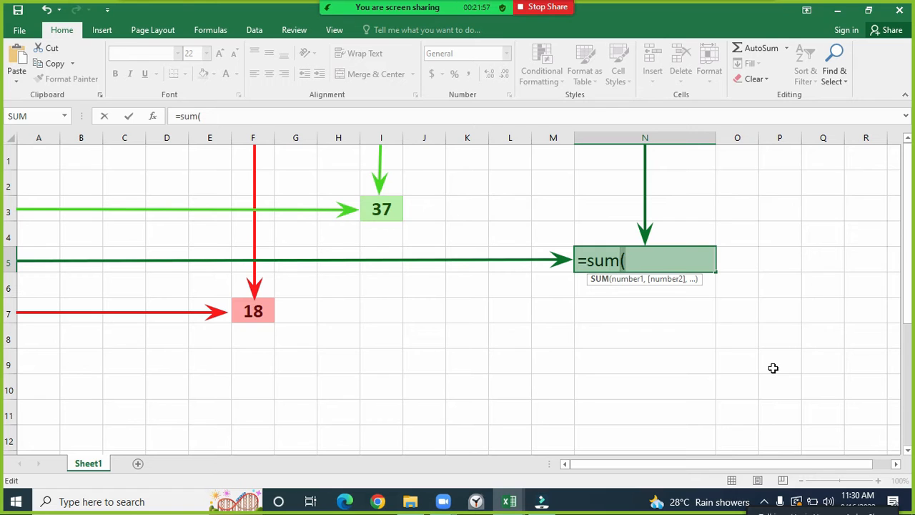
left_click(661, 263)
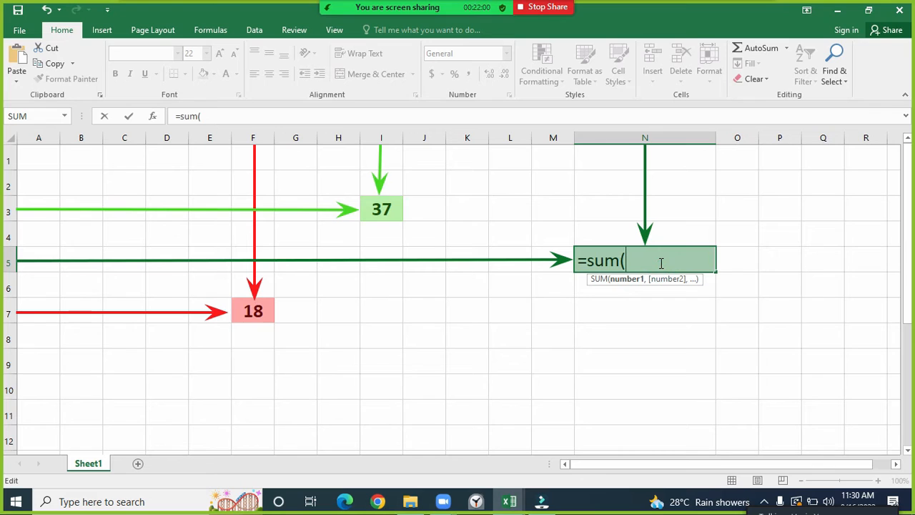
type(")")
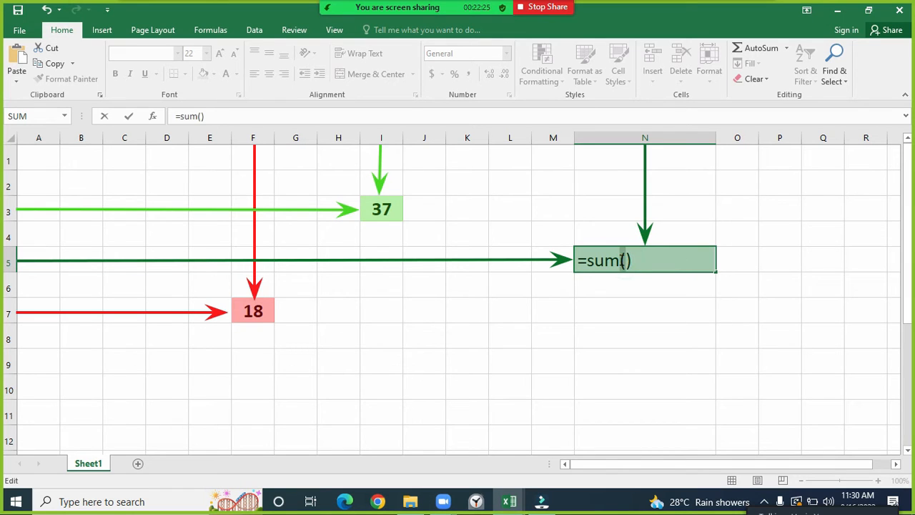
- Insert the references I3, F7 and L2 between the parentheses of the SUM formula and enter it in N5
left_click(623, 260)
left_click(627, 261)
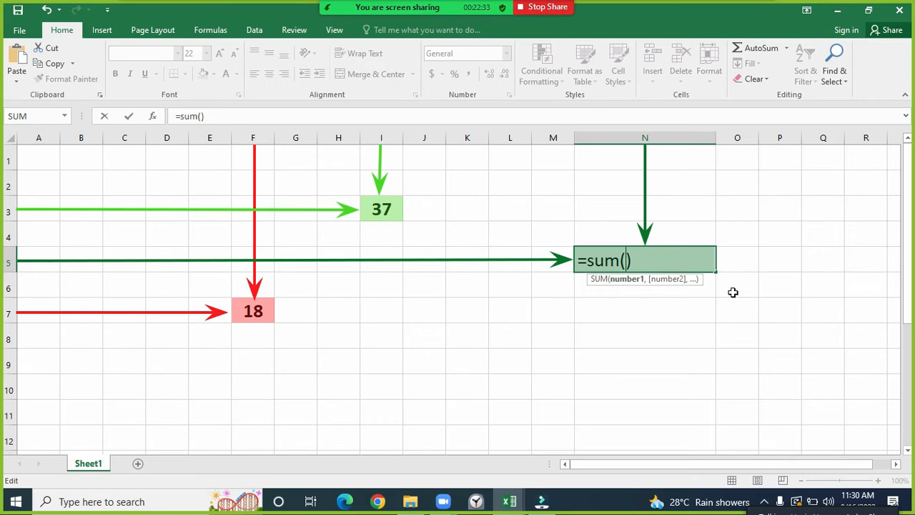
left_click(646, 260)
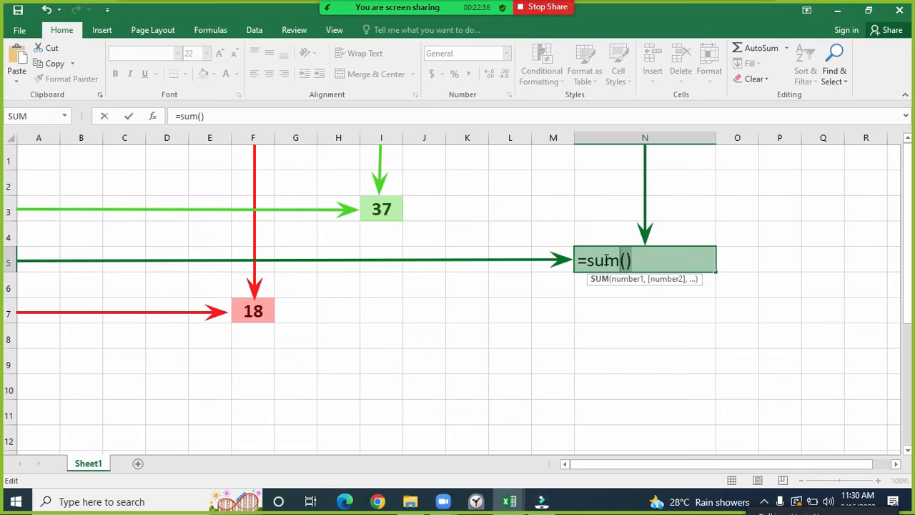
left_click(625, 260)
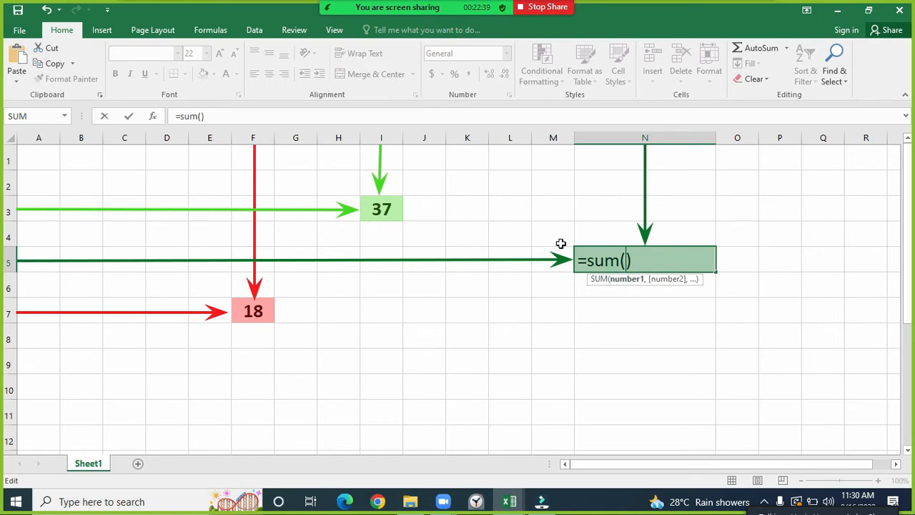
left_click(383, 208)
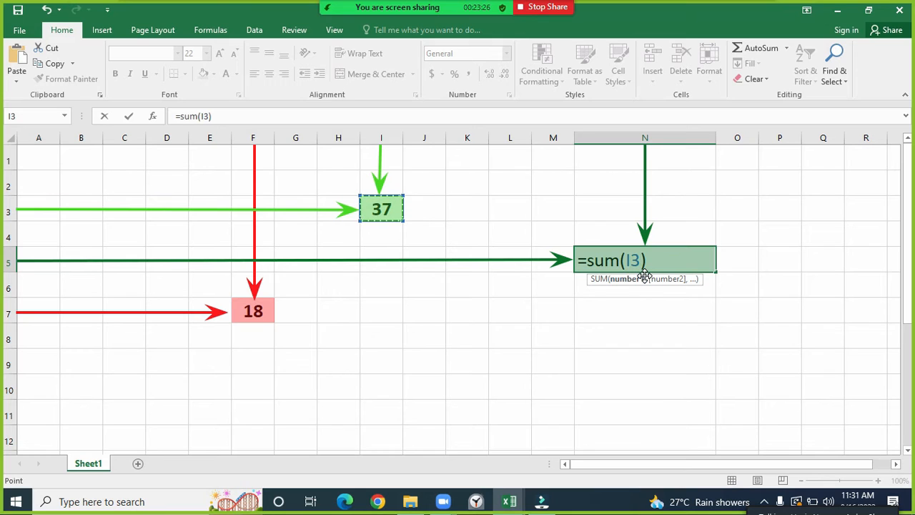
type(",")
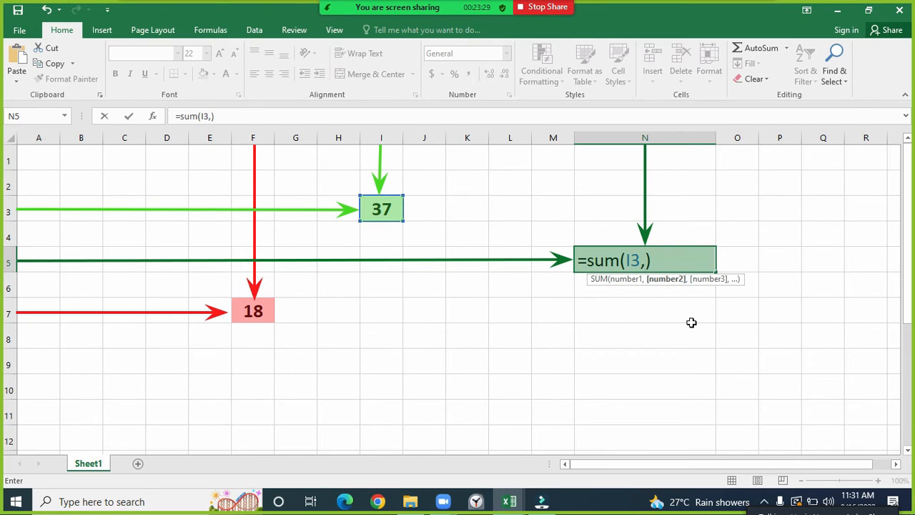
left_click(257, 317)
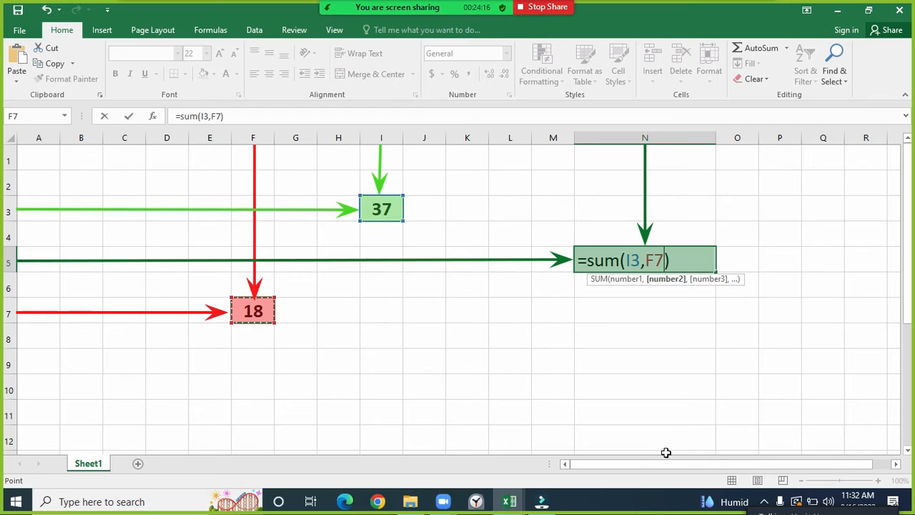
type(",")
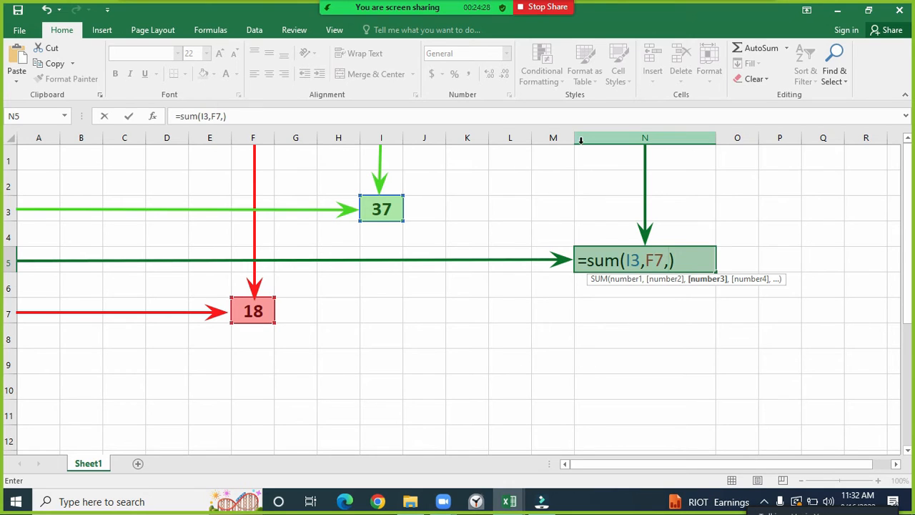
left_click(517, 182)
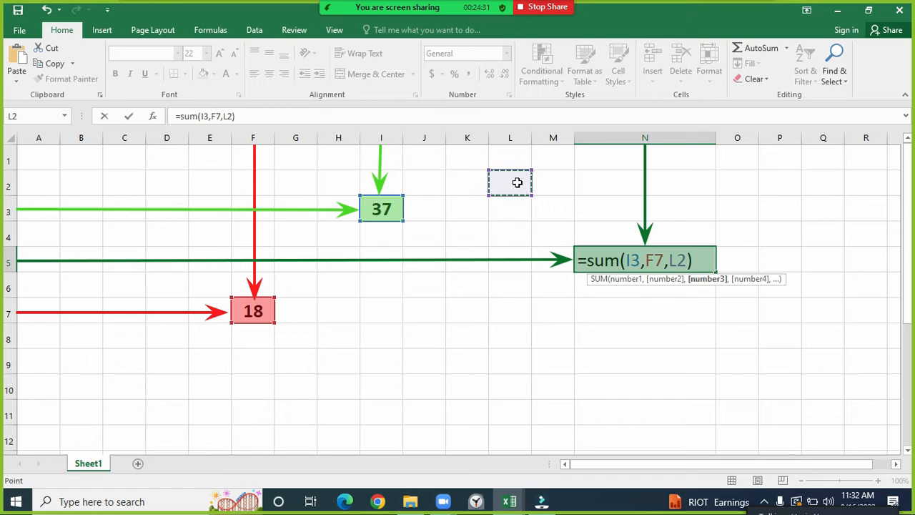
key("Return")
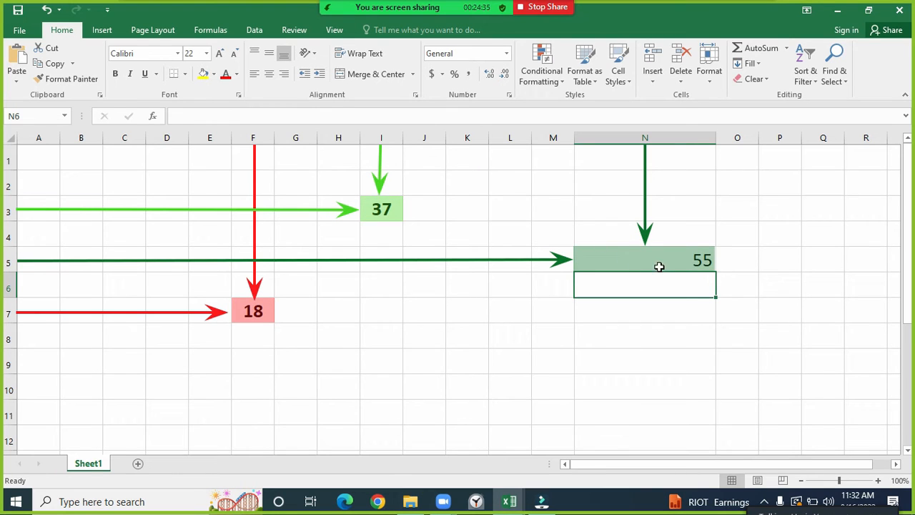
- Center the content of cell N5 horizontally and vertically and make it bold
left_click(691, 258)
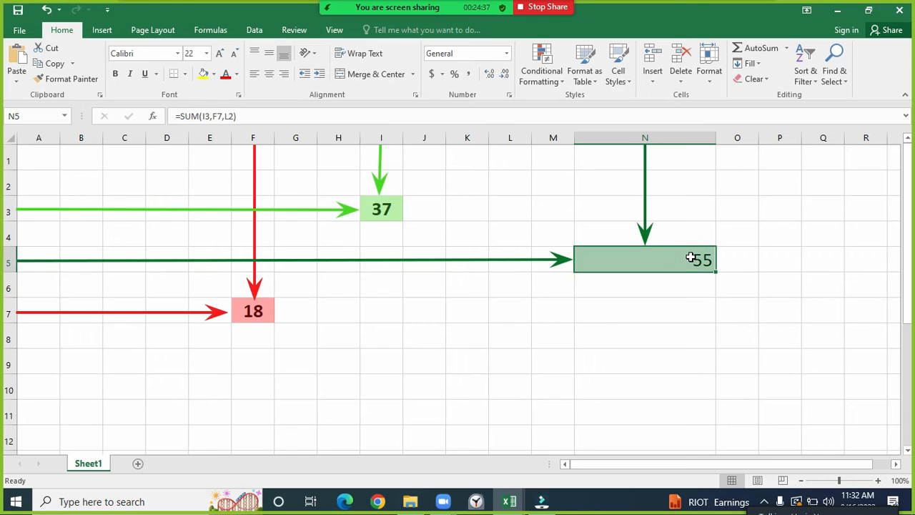
left_click(275, 77)
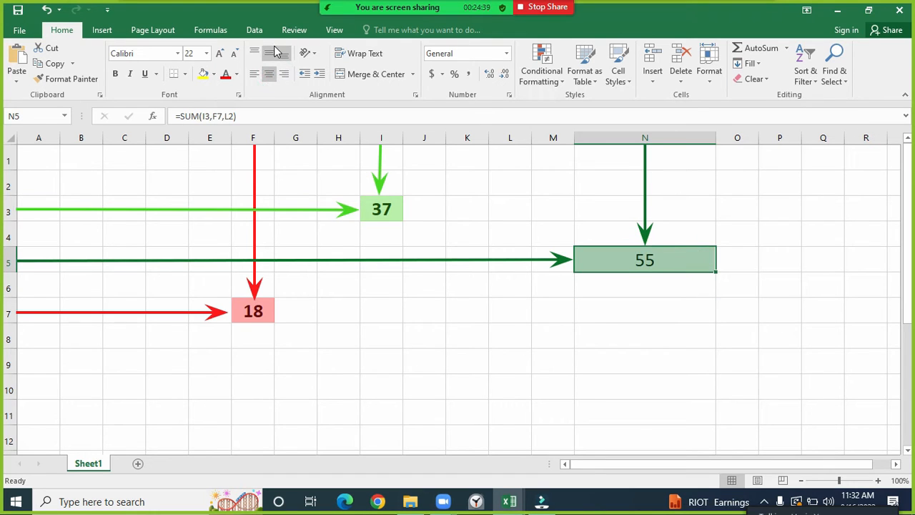
left_click(269, 53)
left_click(115, 73)
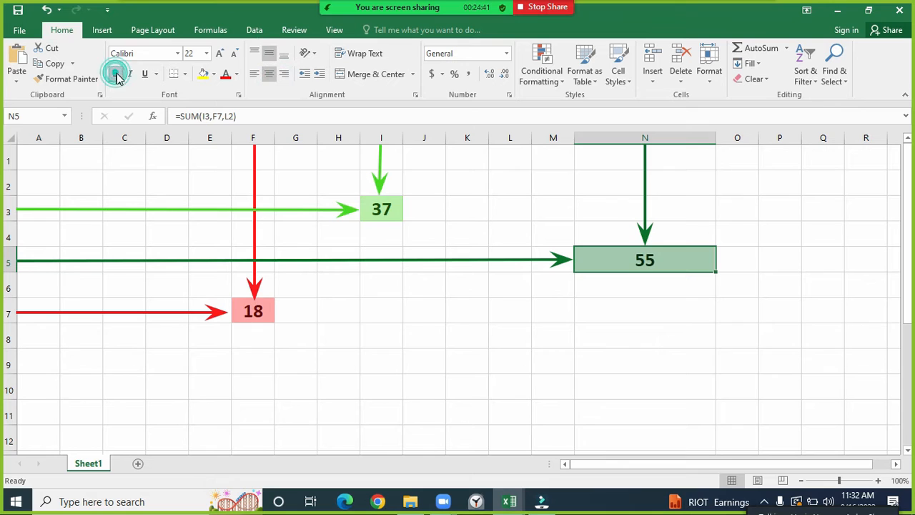
- Enter the value 4 in the empty cell L2, which the SUM formula in N5 references
left_click(523, 365)
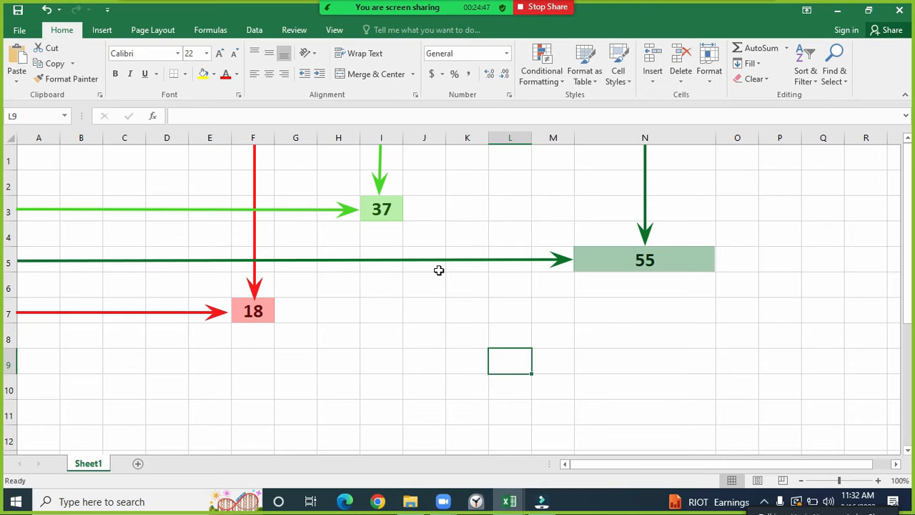
left_click(506, 178)
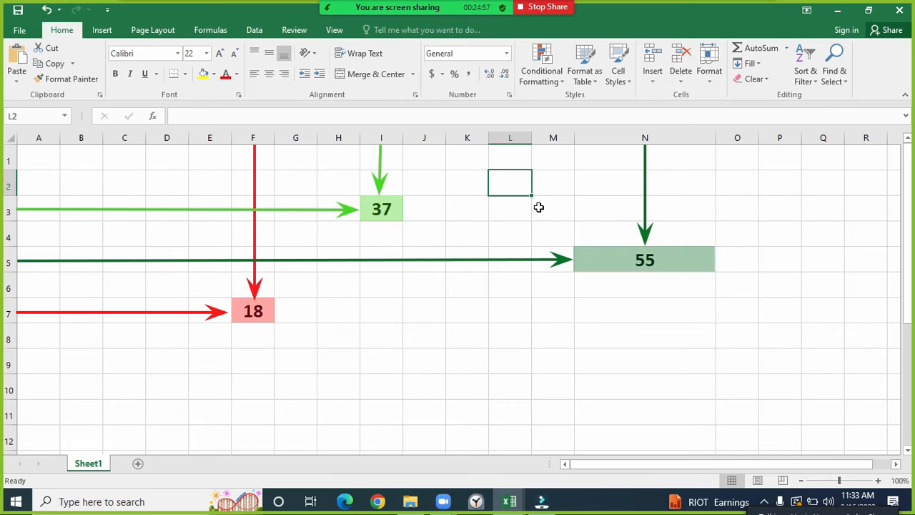
type("4")
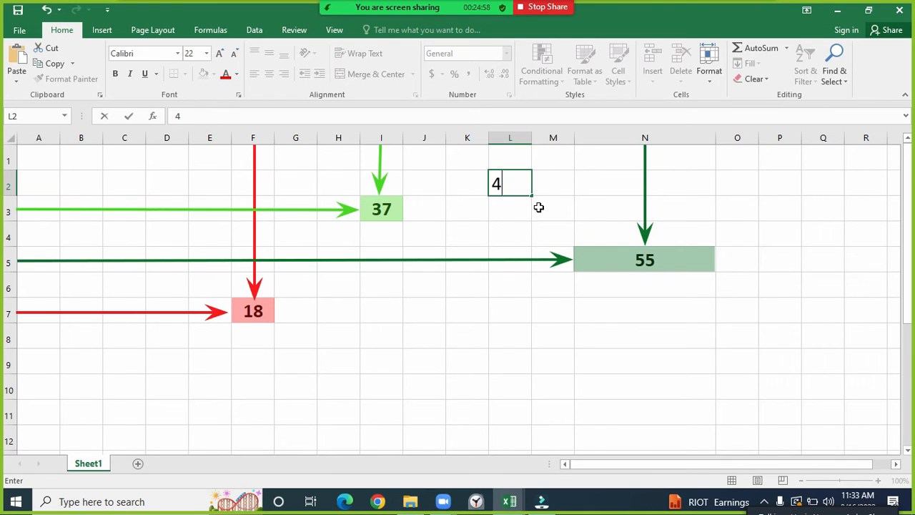
key("Return")
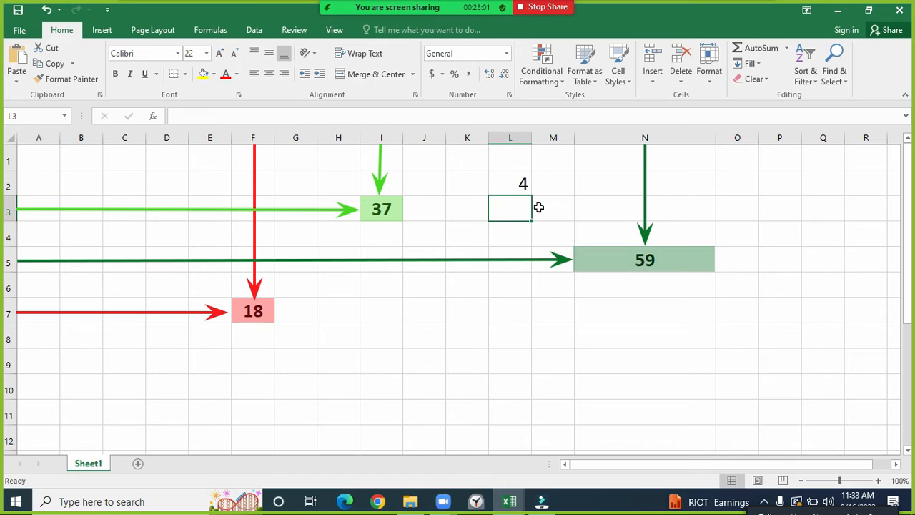
- Clear the value from cell L2
key("Up")
key("Down")
key("Up")
key("Delete")
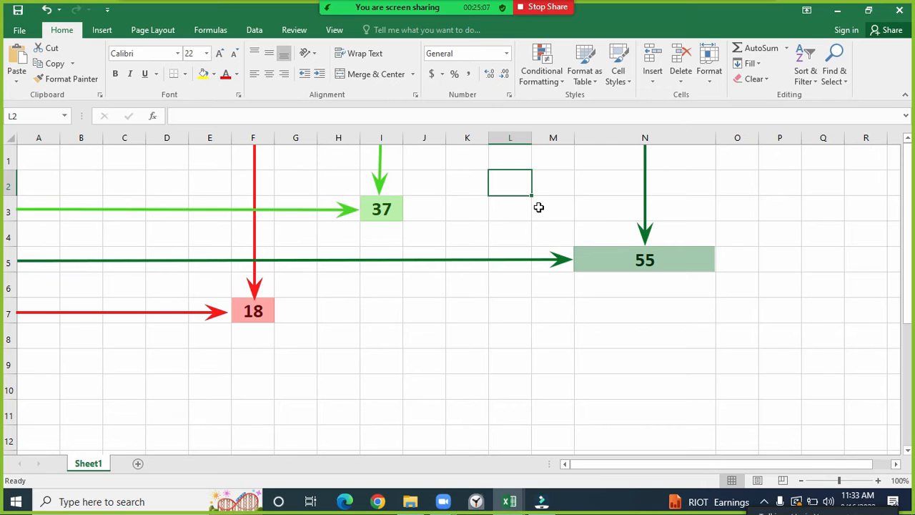
- Enter the value 4 in cell L2 again and reselect that cell
type("4")
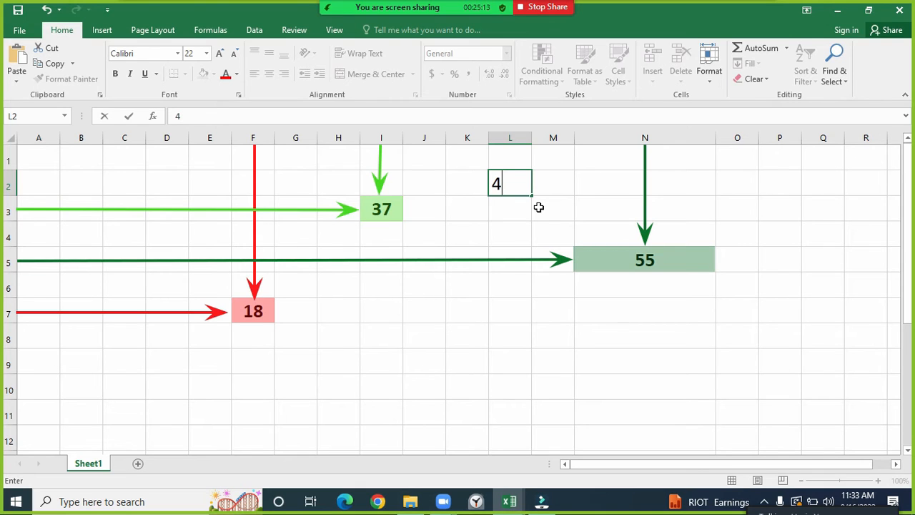
key("Return")
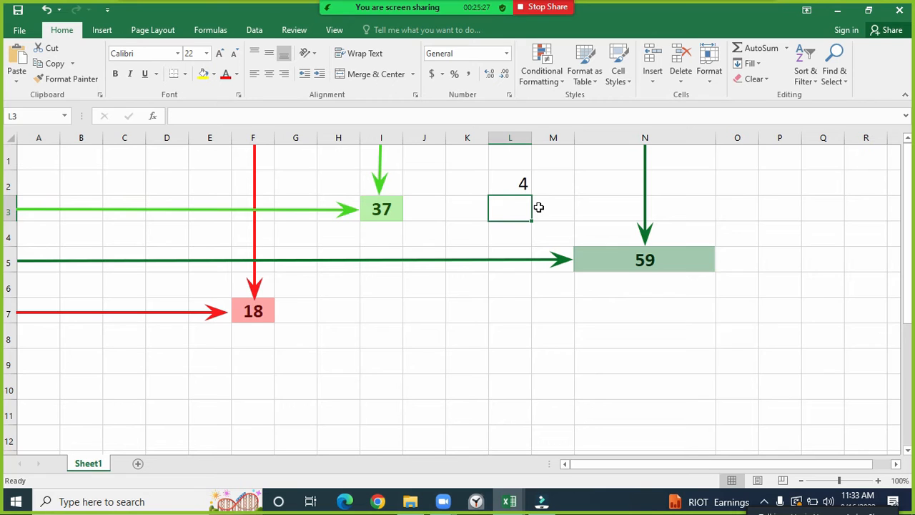
key("Up")
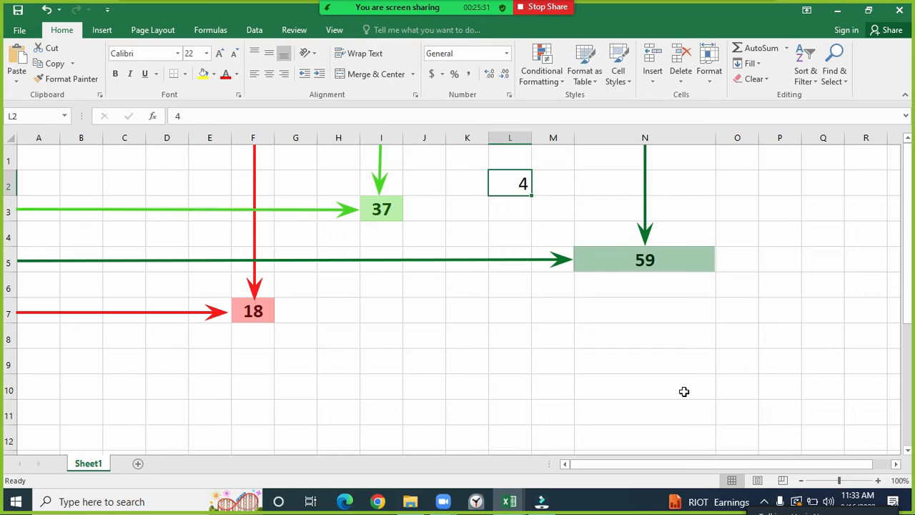
- Add an apostrophe in front of the formula in cell N5 so it shows as the text =SUM(I3,F7,L2)
double_click(649, 256)
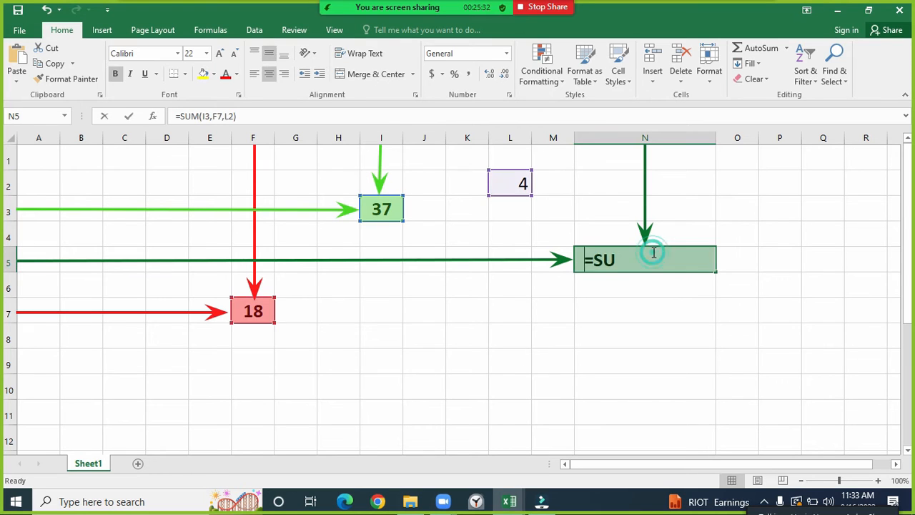
left_click(585, 260)
type("'")
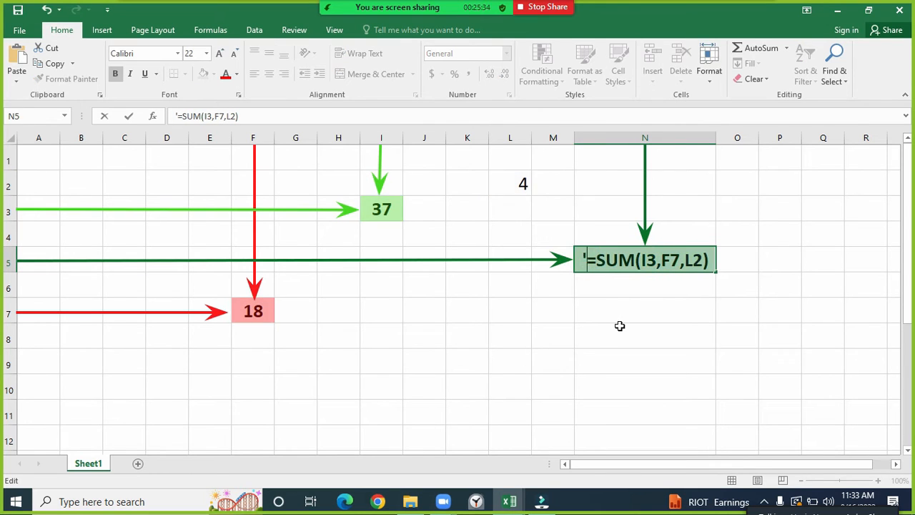
left_click(581, 257)
left_click_drag(580, 257, 587, 259)
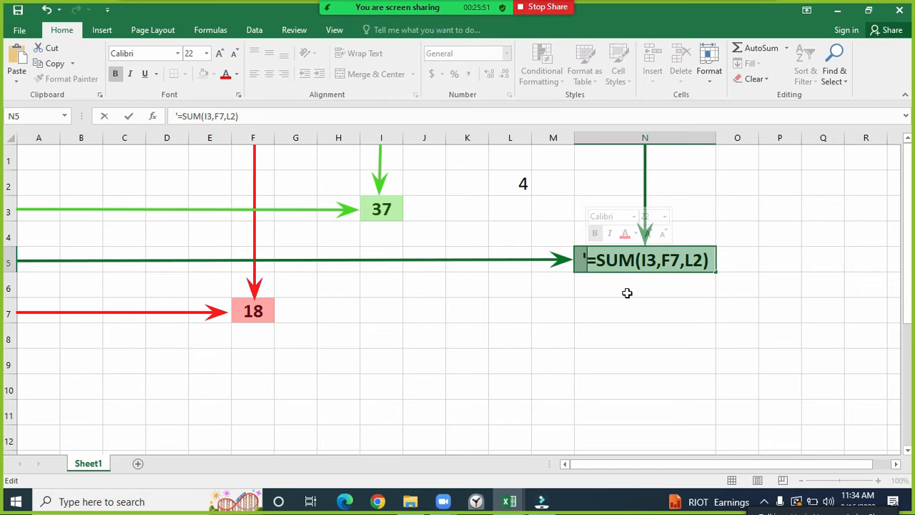
left_click(586, 258)
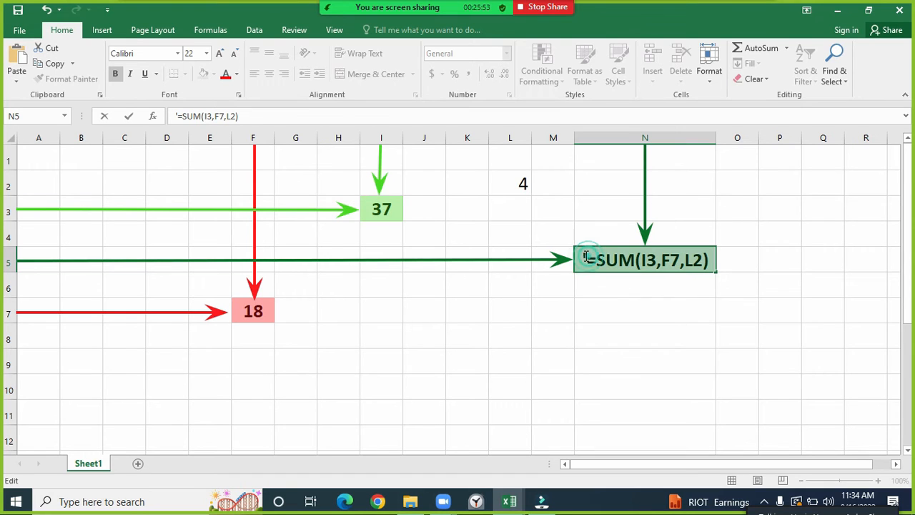
left_click_drag(587, 257, 581, 257)
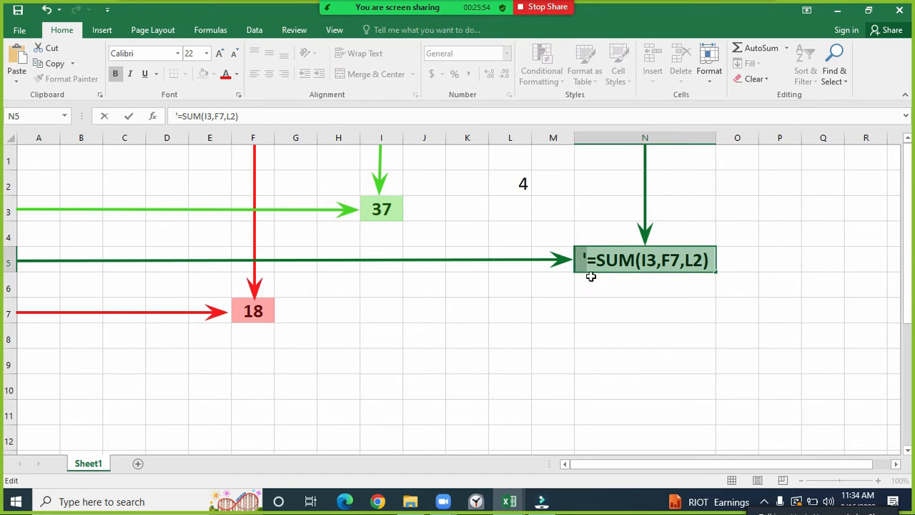
left_click(633, 325)
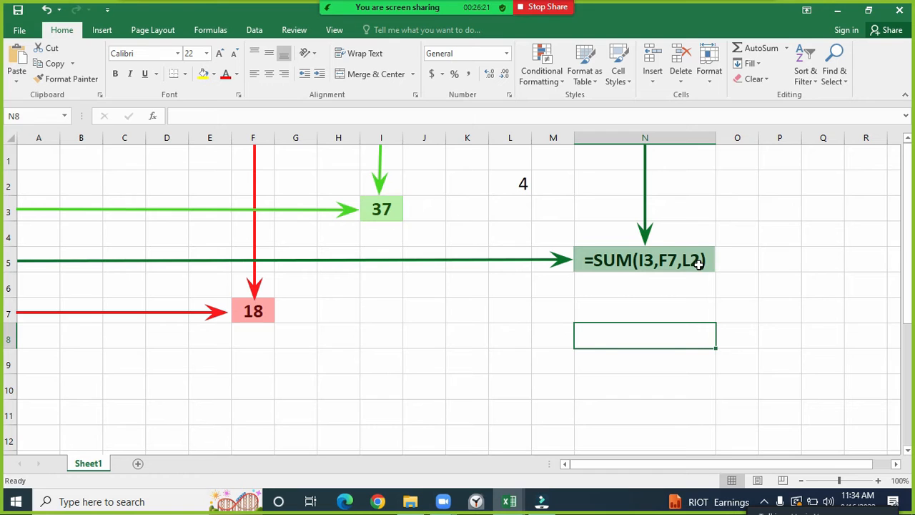
- Try to remove the leading apostrophe from the formula text in cell N5
left_click(593, 259)
double_click(585, 258)
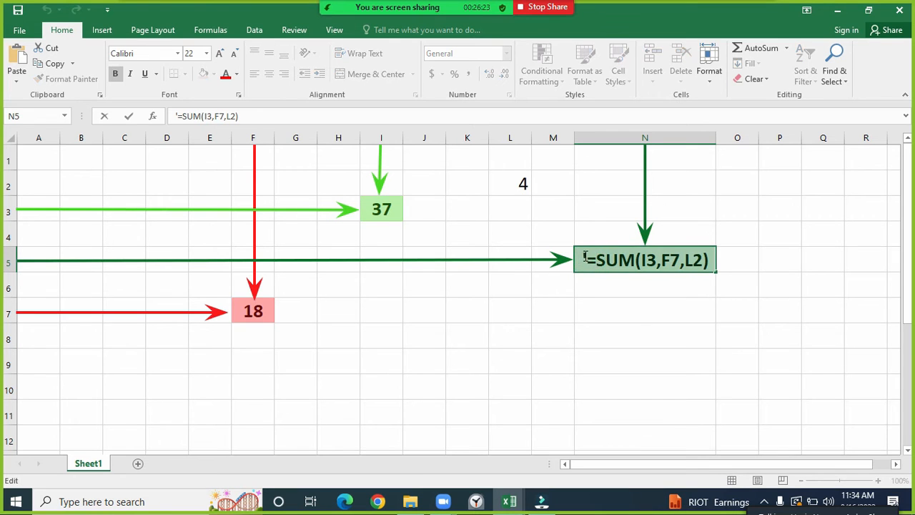
left_click_drag(584, 259, 576, 258)
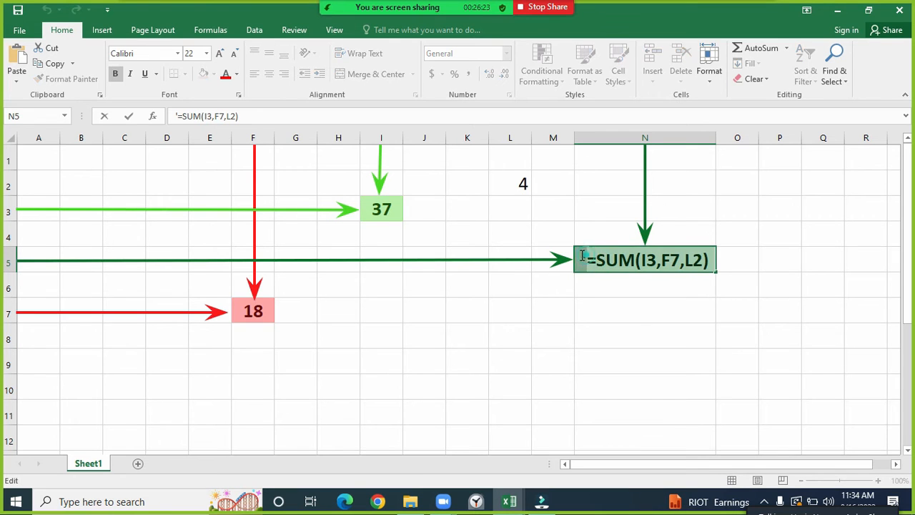
key("Delete")
left_click(665, 450)
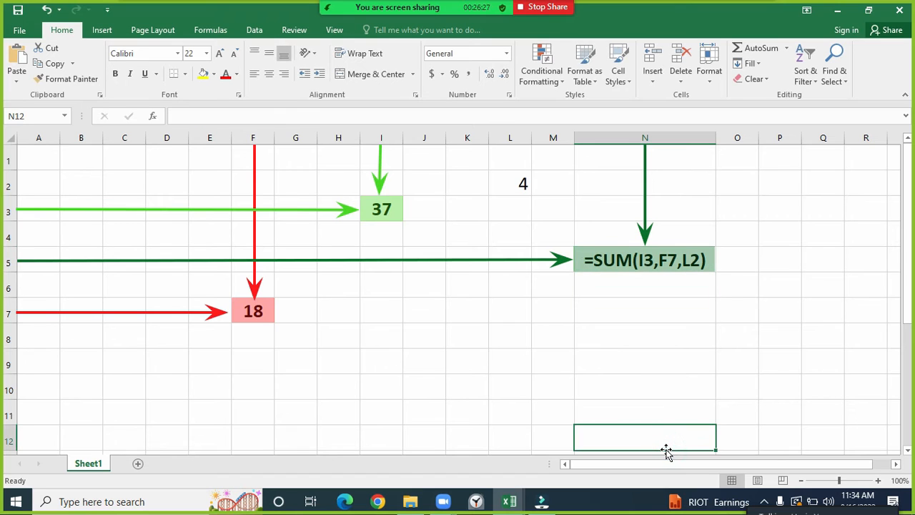
double_click(586, 259)
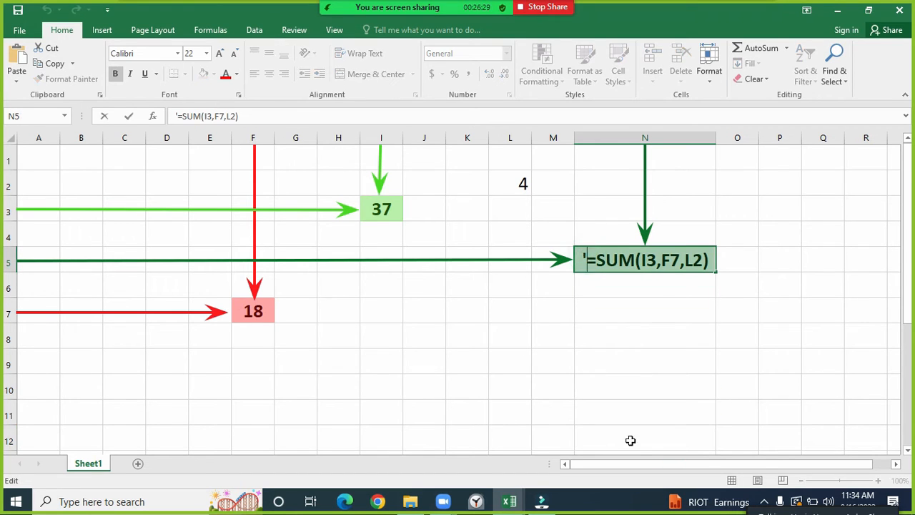
key("BackSpace")
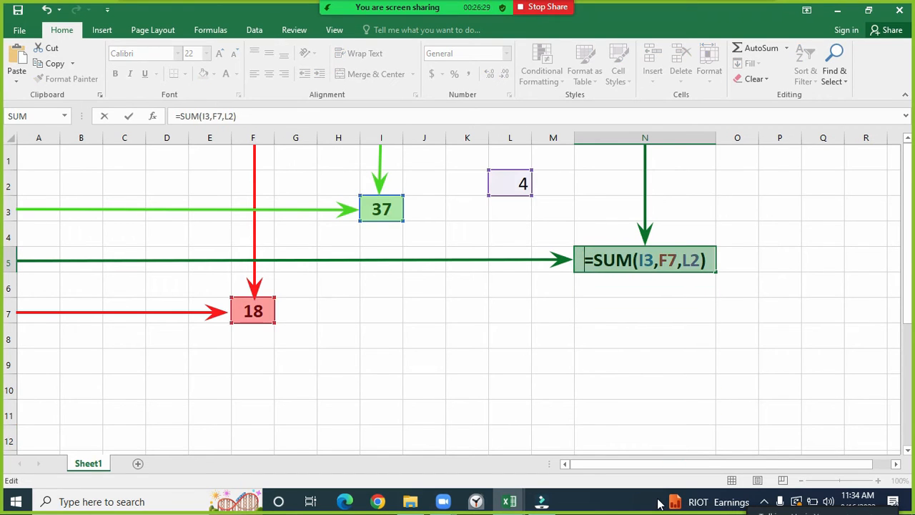
left_click(618, 336)
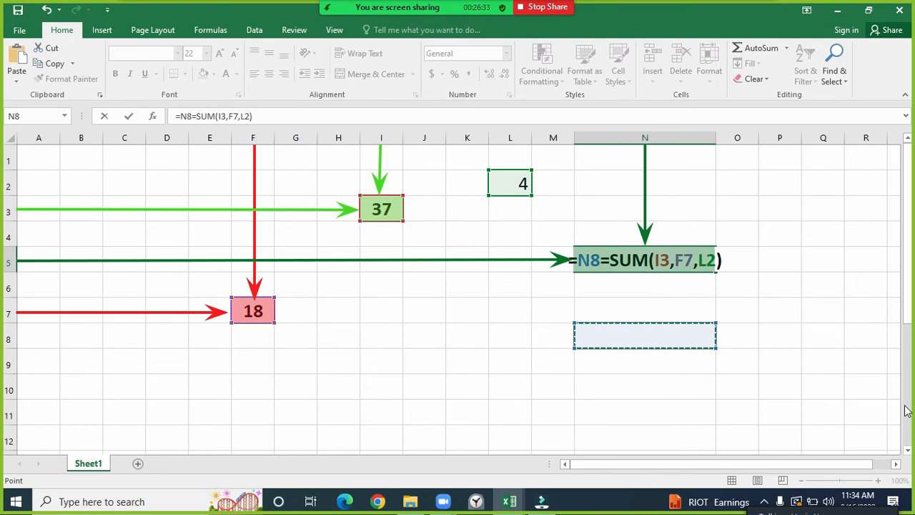
key("Escape")
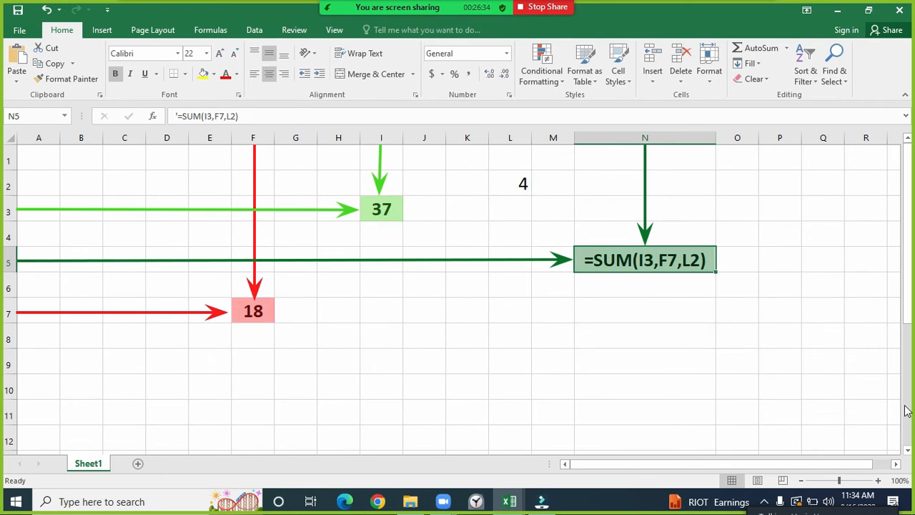
key("Return")
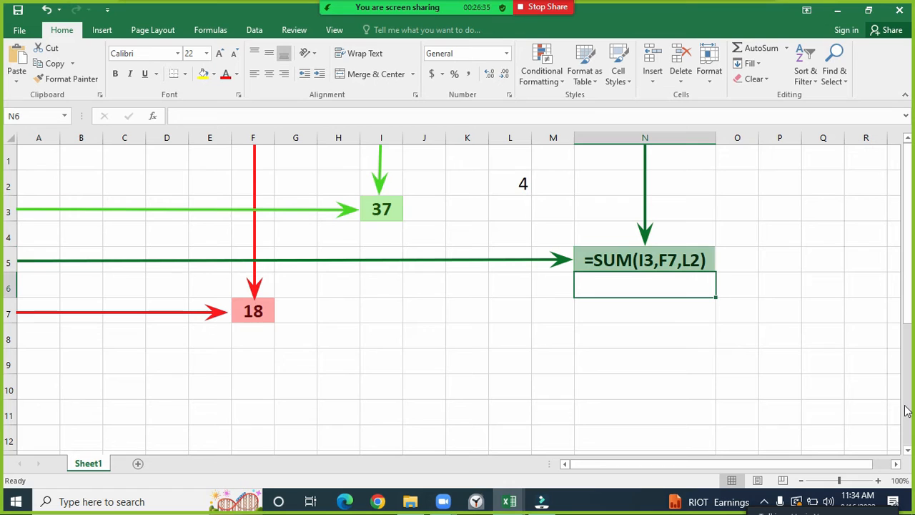
- Delete the apostrophe before =SUM(I3,F7,L2) in cell N5 and enter the formula so it calculates again
double_click(628, 263)
left_click(587, 263)
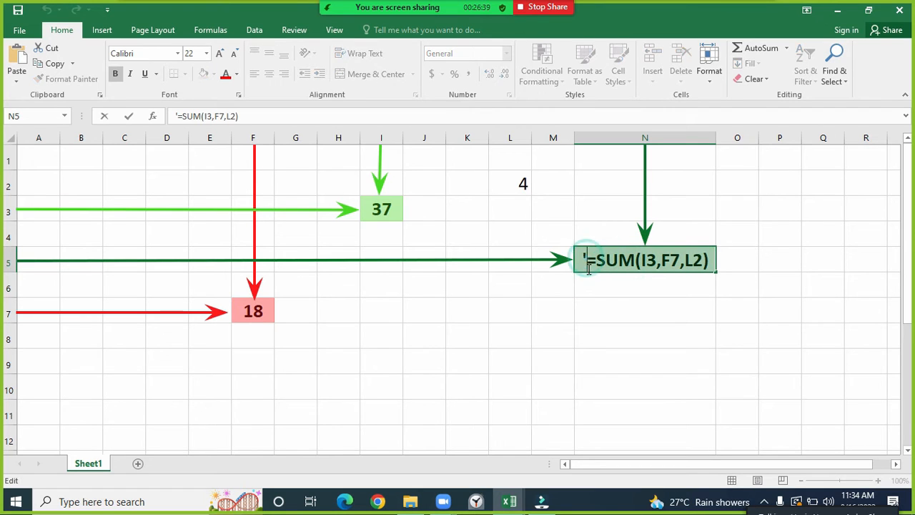
key("BackSpace")
key("Return")
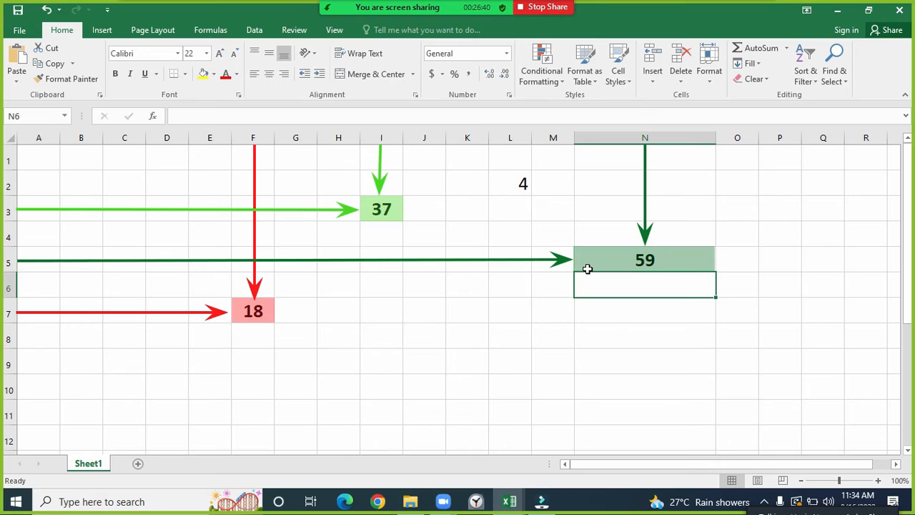
- Highlight the complete SUM formula of cell N5 to examine its cell references, leaving it unedited
left_click(680, 260)
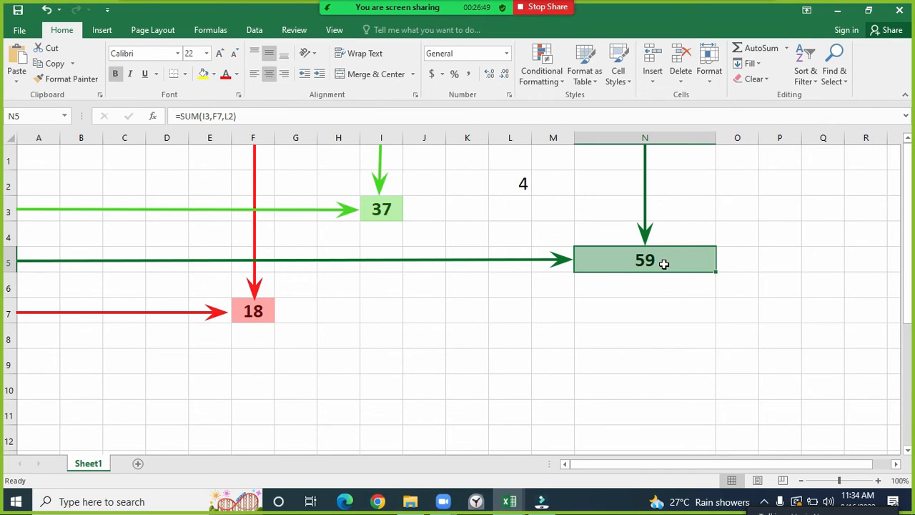
left_click_drag(255, 116, 174, 115)
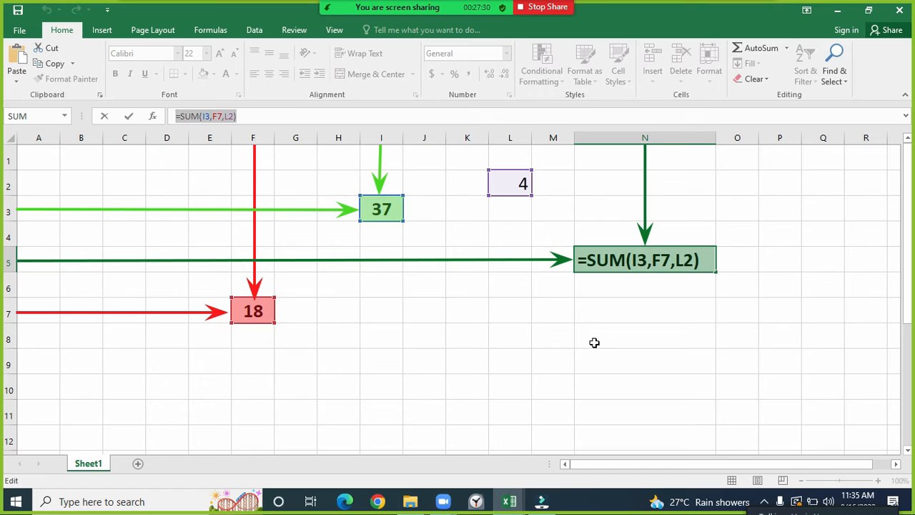
key("Return")
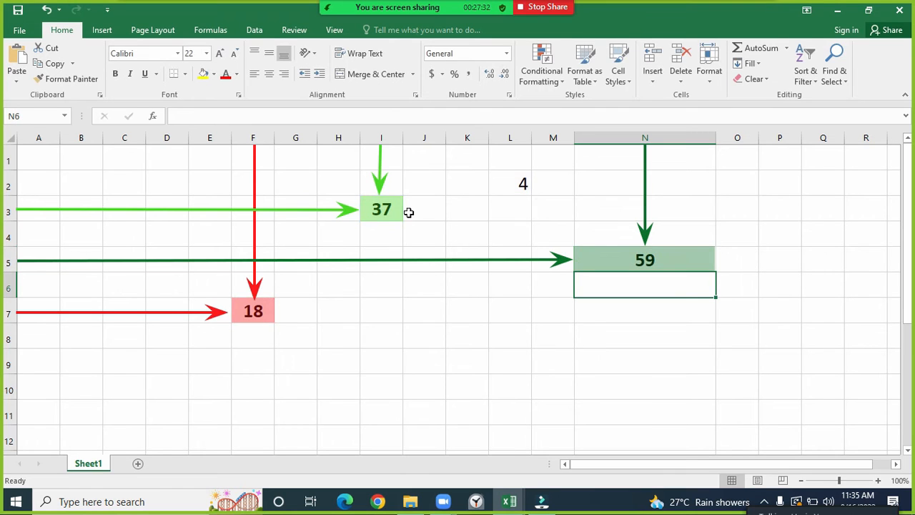
- Clear the light green cell I3 and enter 73 in it
left_click(385, 211)
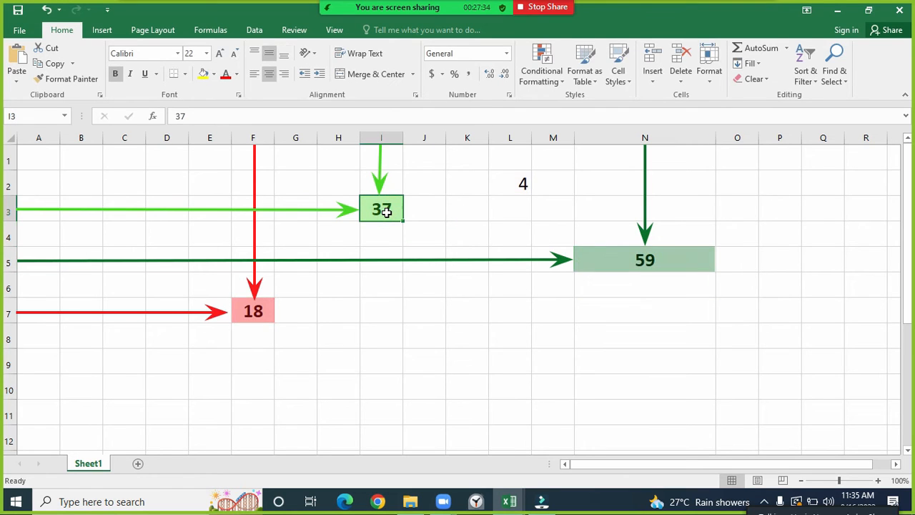
key("Delete")
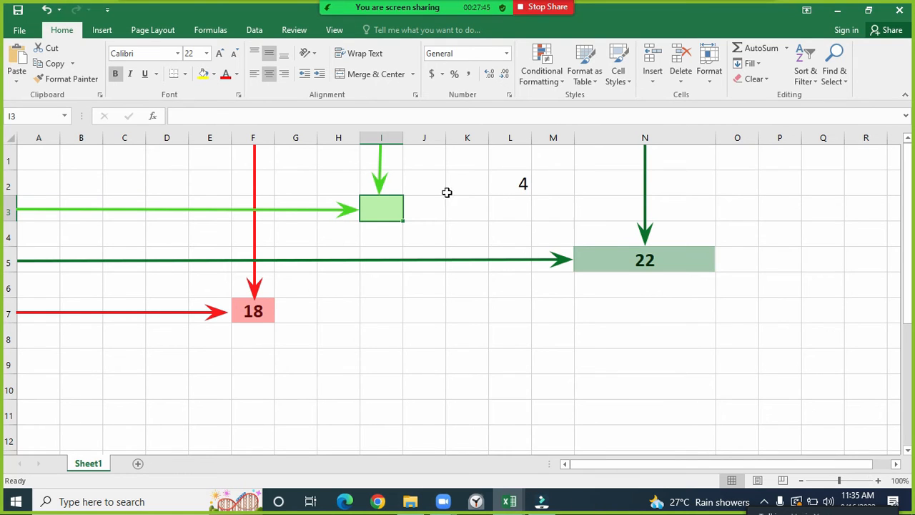
double_click(384, 210)
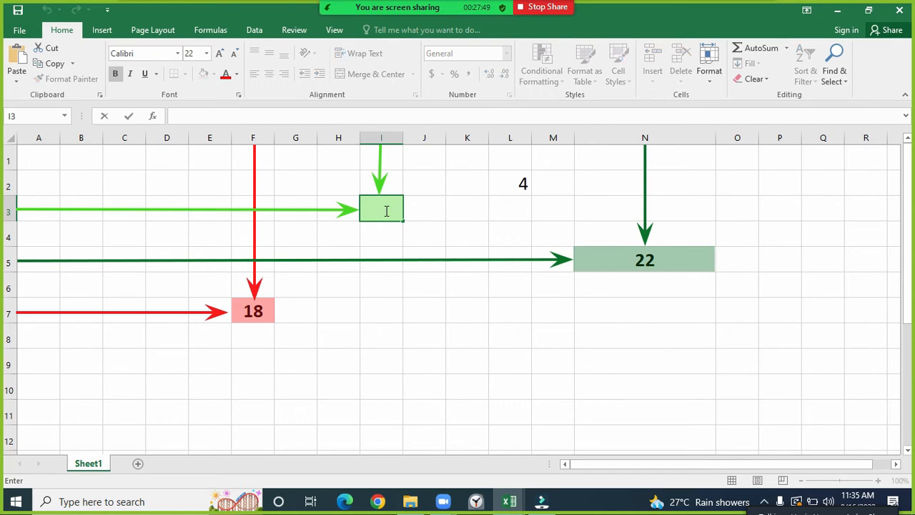
type("73")
key("Return")
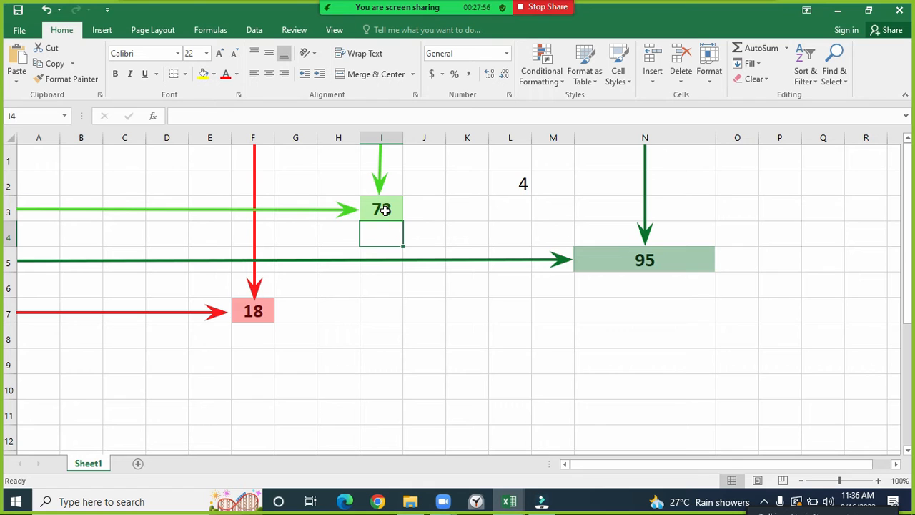
- Clear the red cell F7 and enter 81 in it
left_click(252, 311)
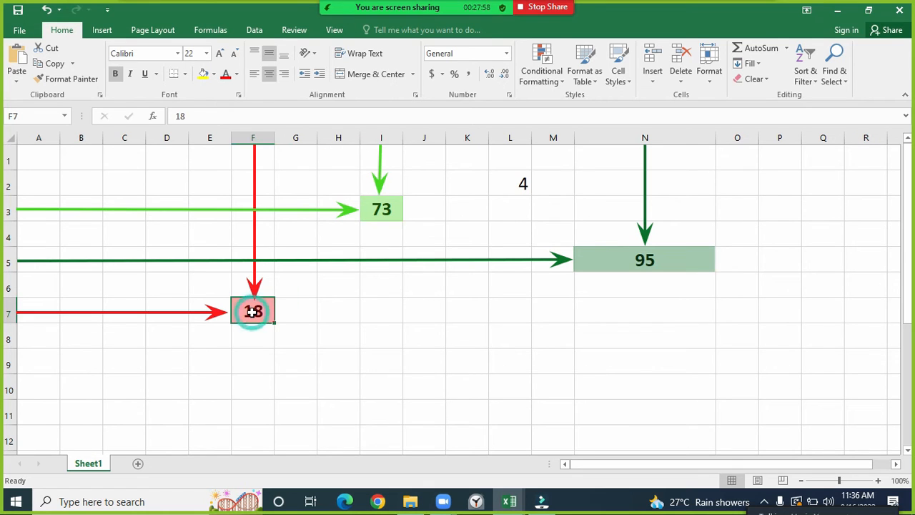
key("Delete")
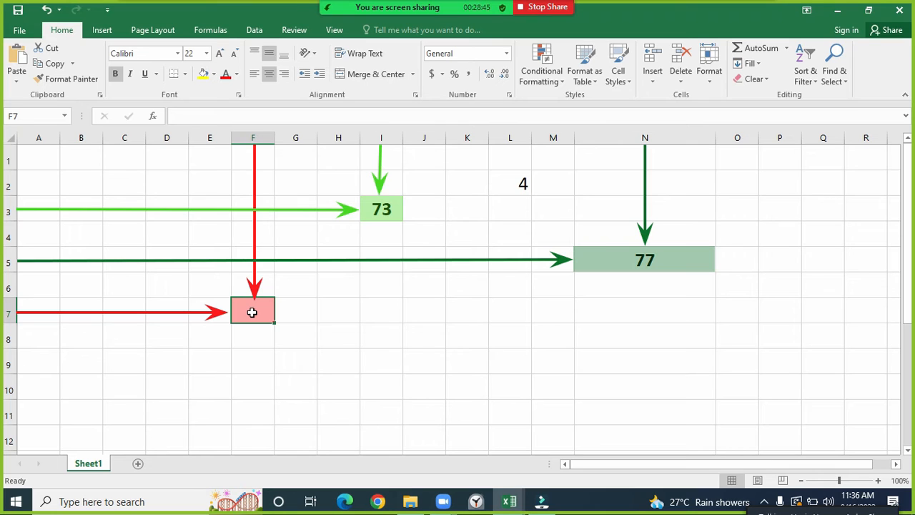
type("81")
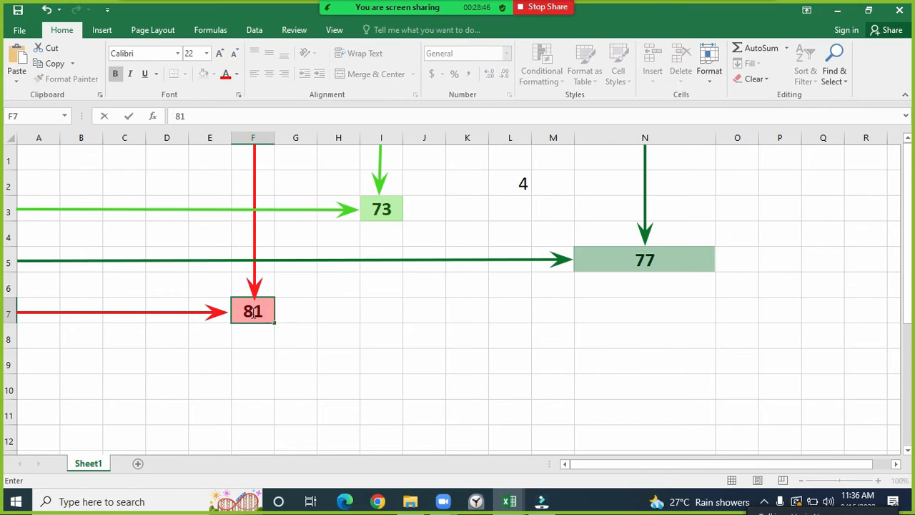
key("Return")
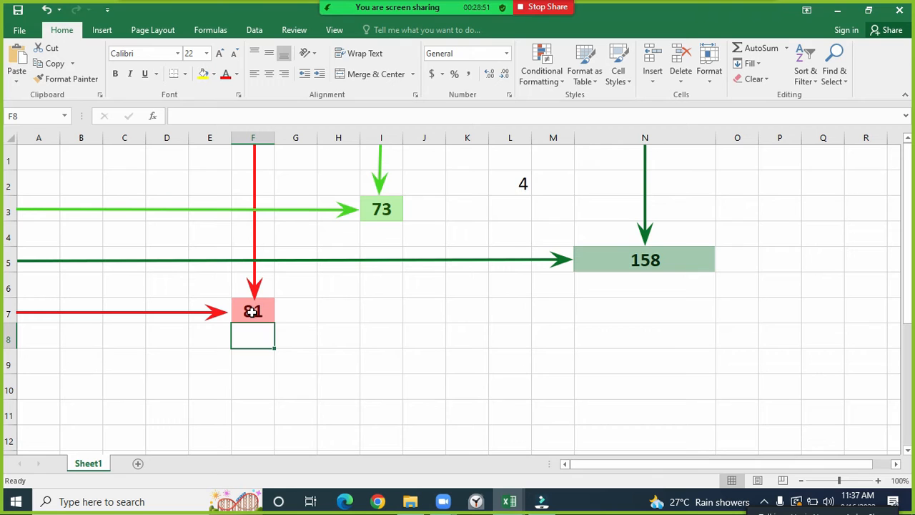
- Remove the L2 reference from the SUM formula in cell N5 so that it adds only I3 and F7
double_click(632, 260)
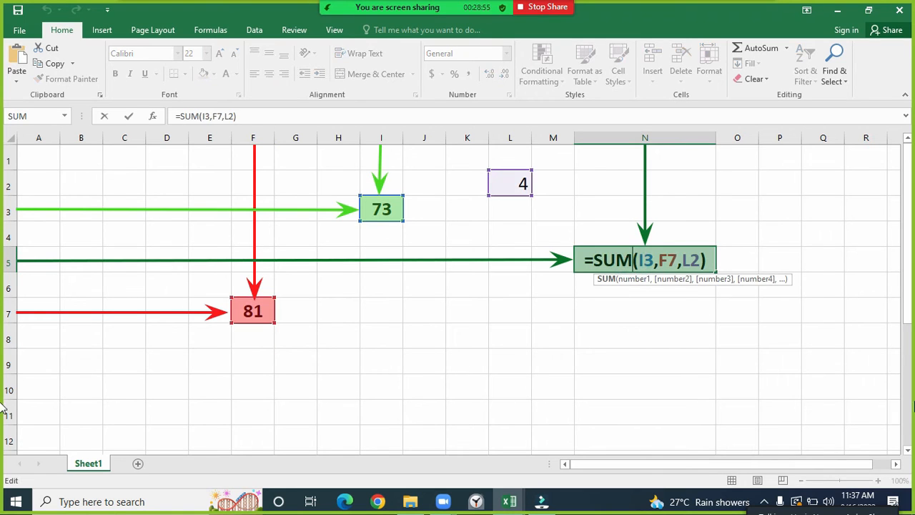
left_click(678, 260)
key("BackSpace")
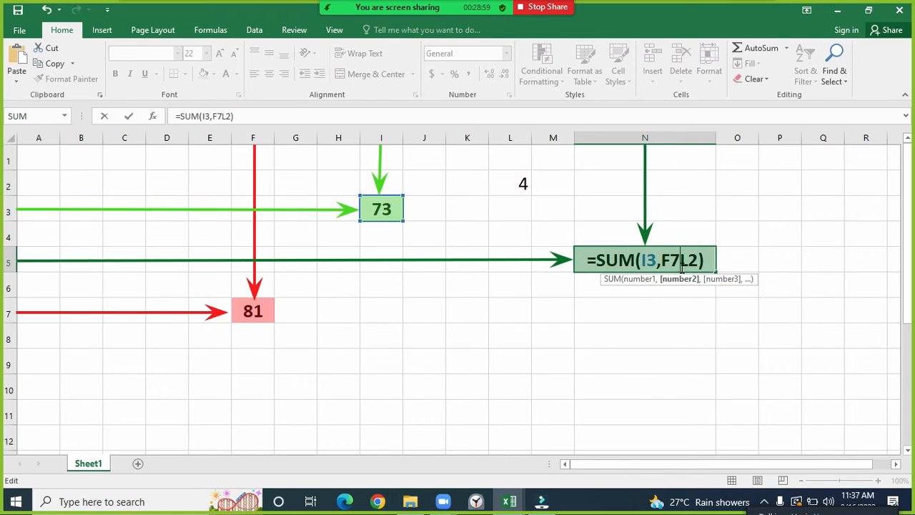
key("Delete")
key("Delete")
key("Return")
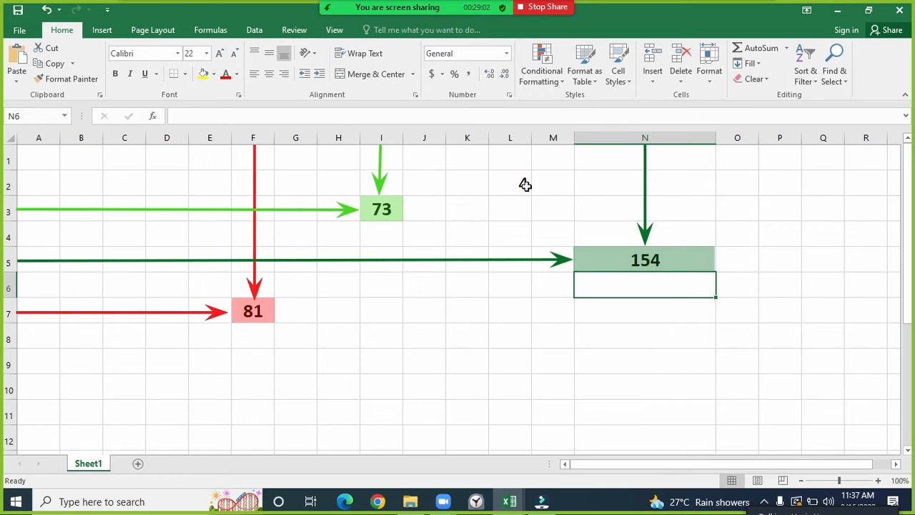
- Clear the number from cell L2
left_click(525, 186)
key("Delete")
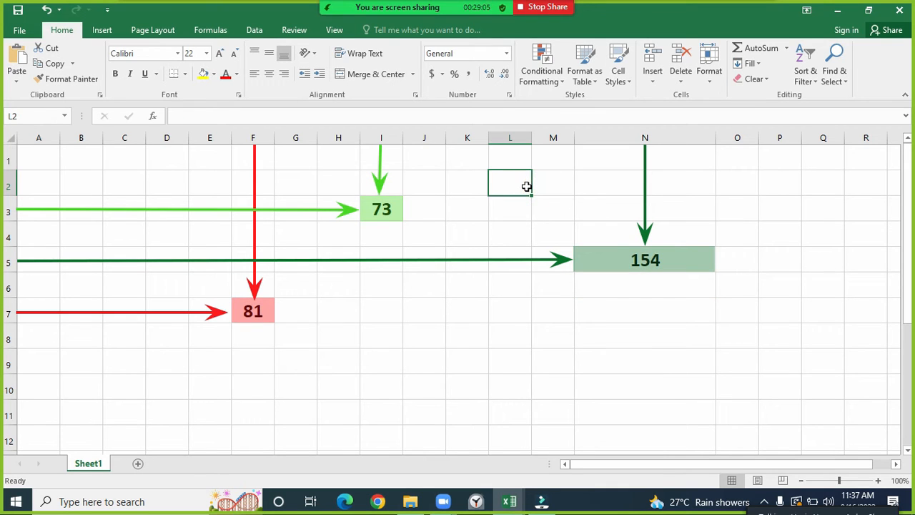
left_click(753, 359)
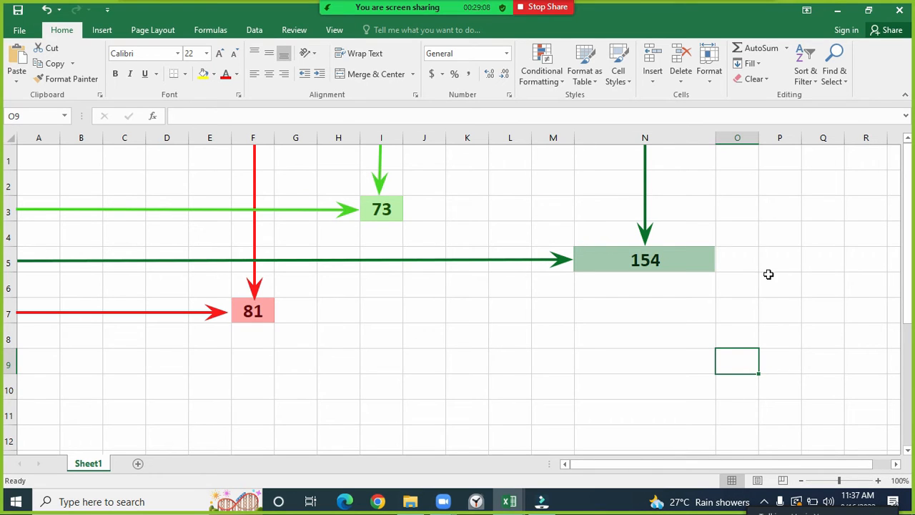
- Merge and center cells O5:Q5 beside the SUM result and enter the label Add in the merged cell
left_click_drag(739, 259, 818, 263)
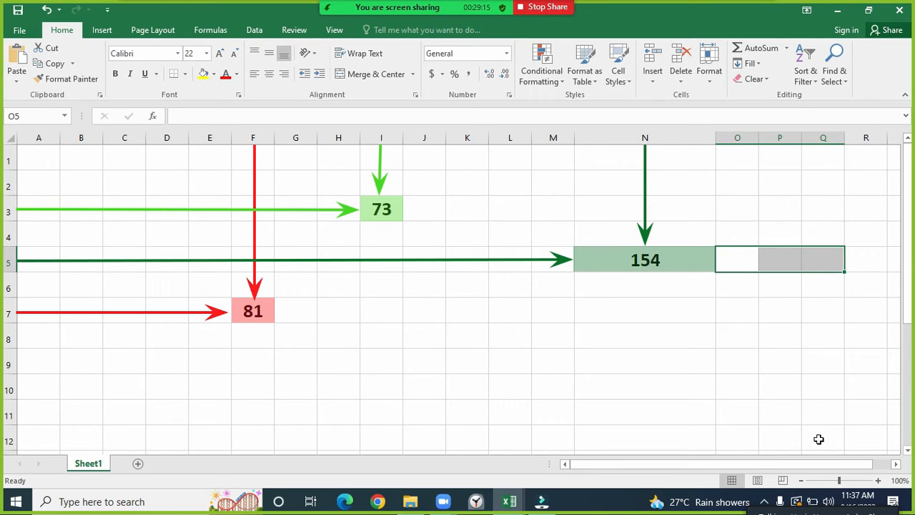
right_click(772, 261)
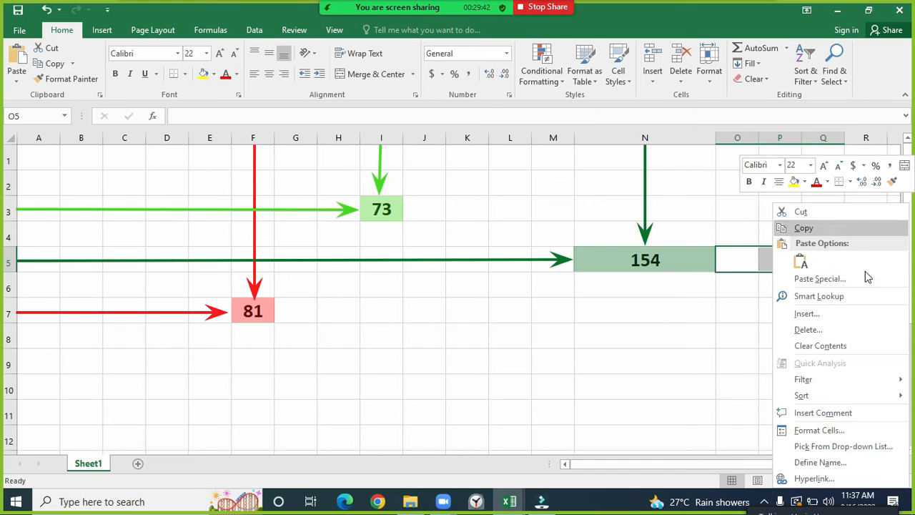
left_click(729, 262)
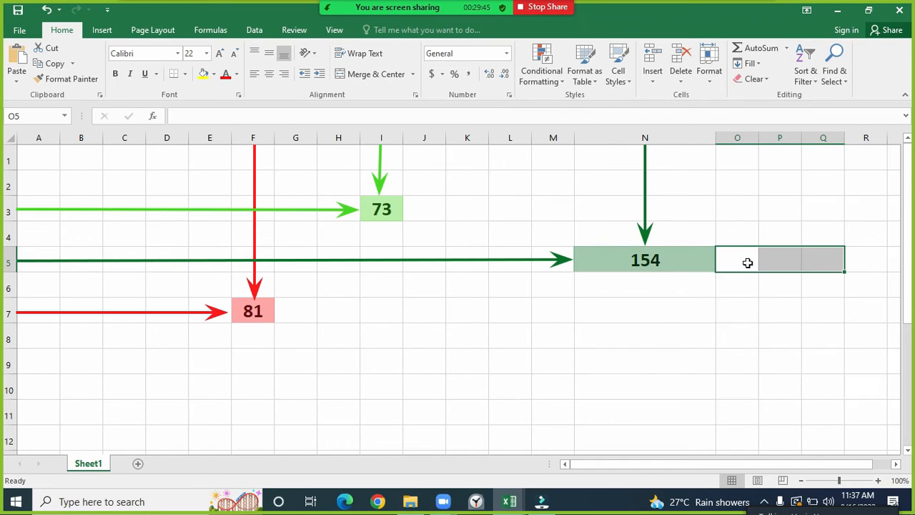
right_click(747, 263)
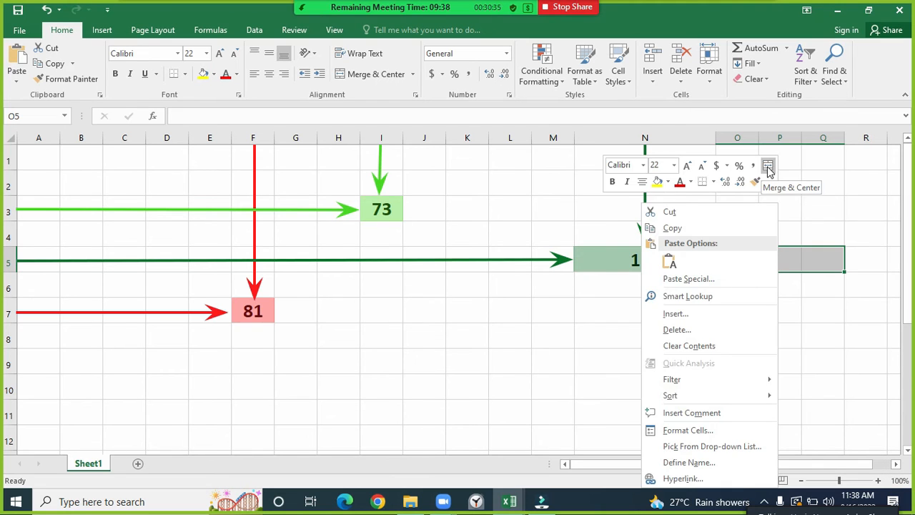
left_click(767, 166)
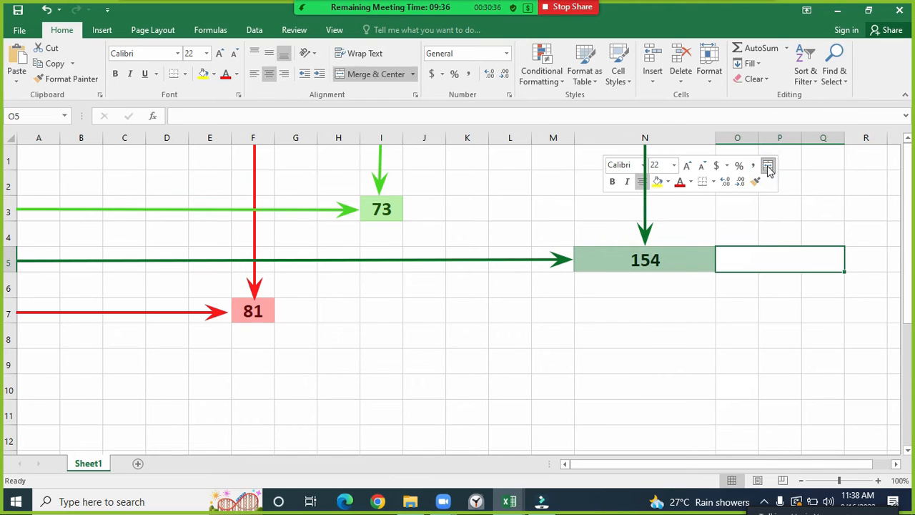
double_click(779, 257)
type("Add")
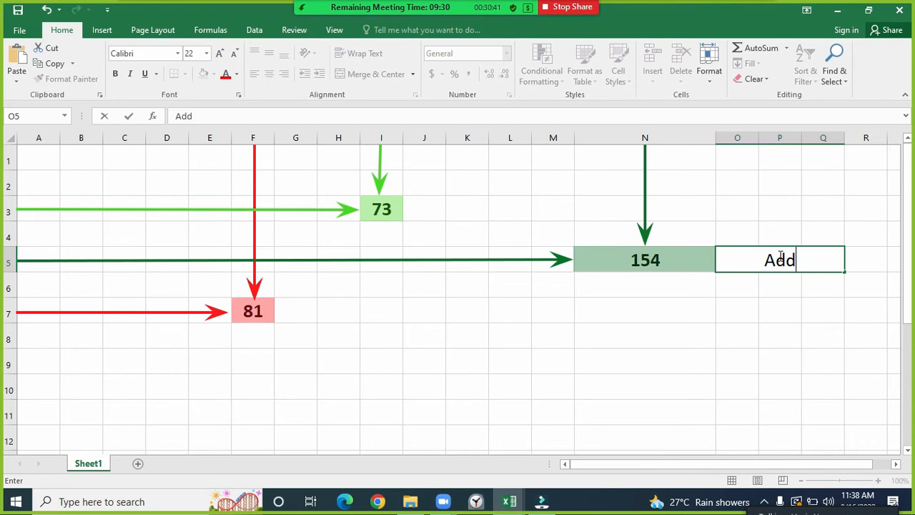
key("Return")
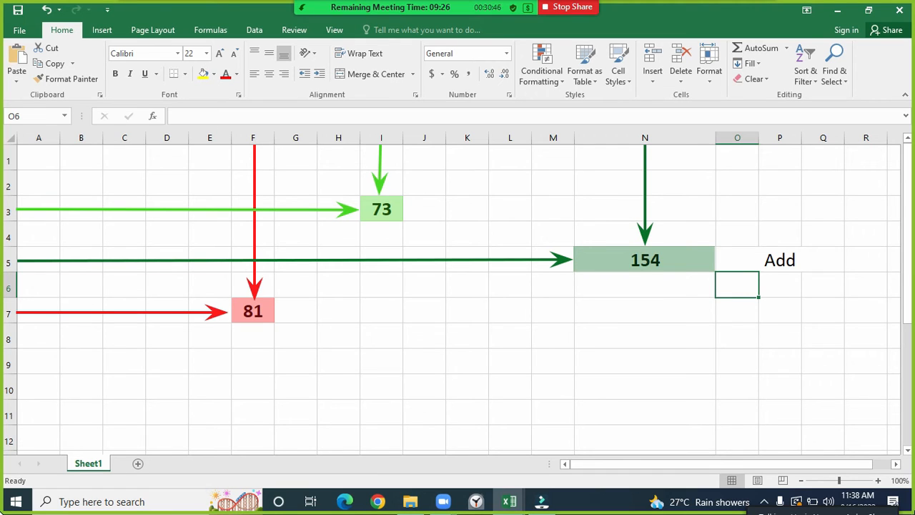
- Merge and center cells O6:Q6 below the Add label and enter Subtract in the merged cell
key("shift+Right")
key("shift+Right")
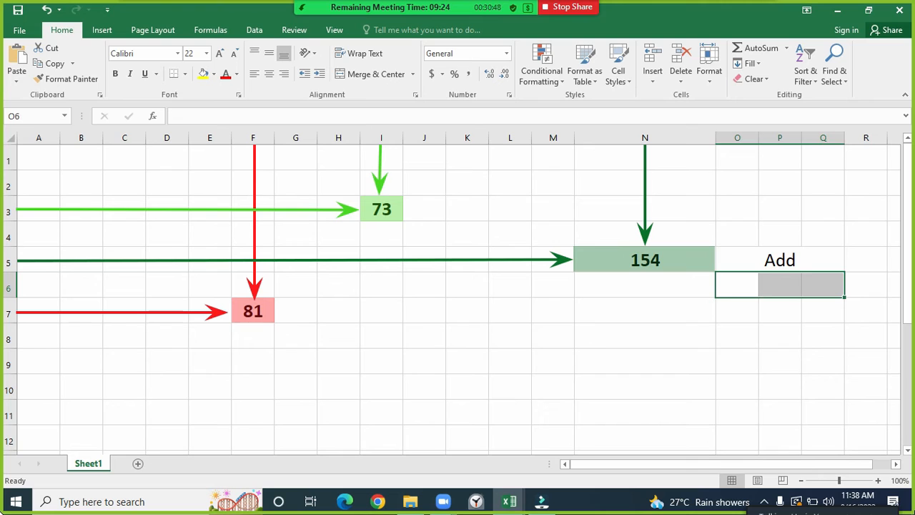
right_click(778, 288)
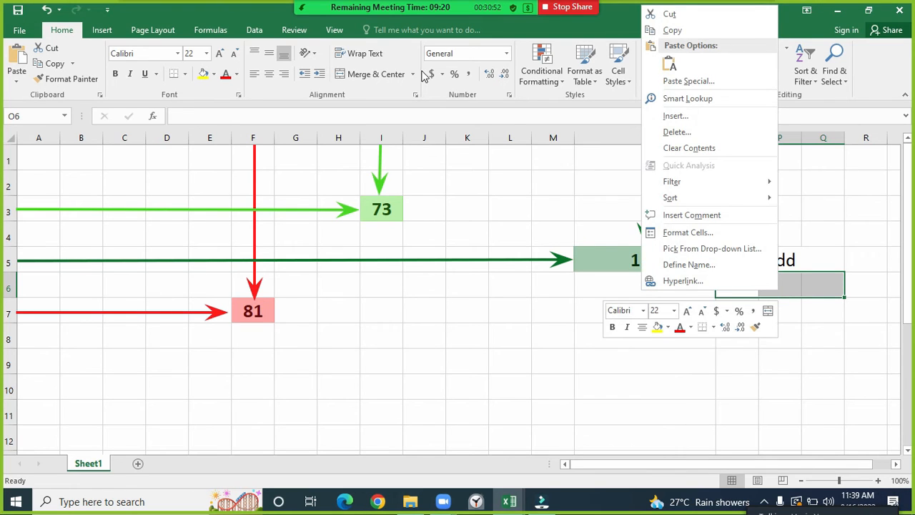
left_click(364, 74)
left_click(364, 73)
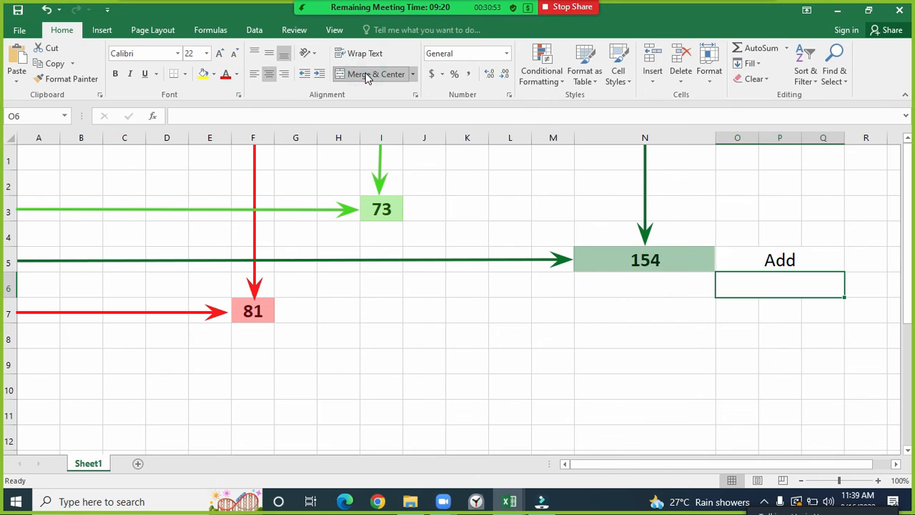
double_click(777, 276)
type("Su")
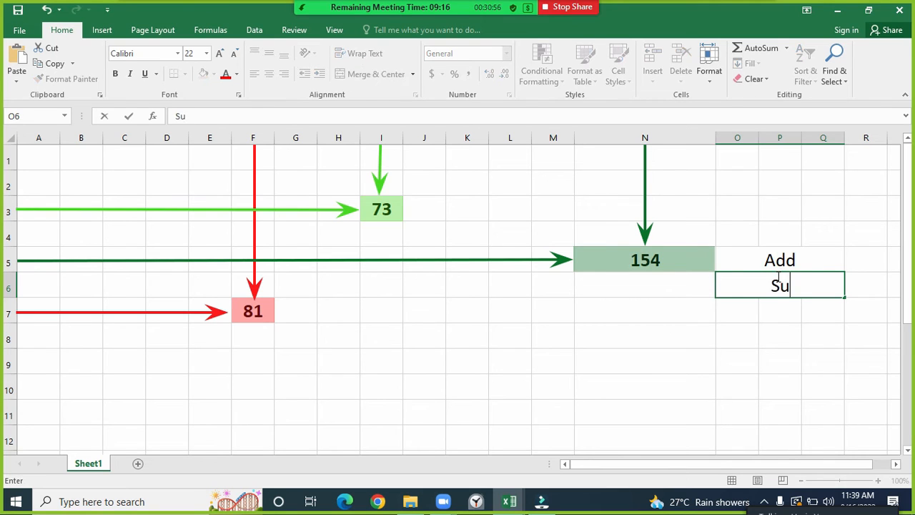
type("btract")
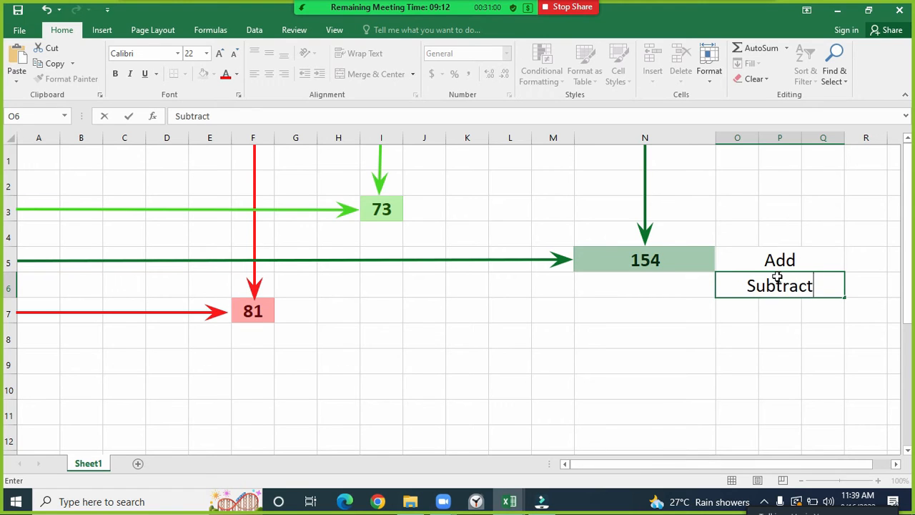
key("Return")
- Merge and center cells O7:Q7 below the Subtract label and enter Divide in the merged cell
key("shift+Right")
key("shift+Right")
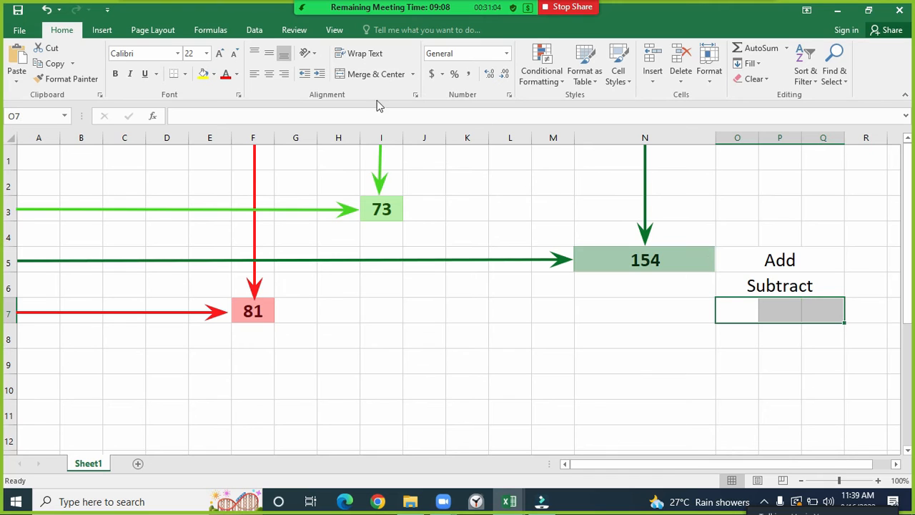
left_click(362, 76)
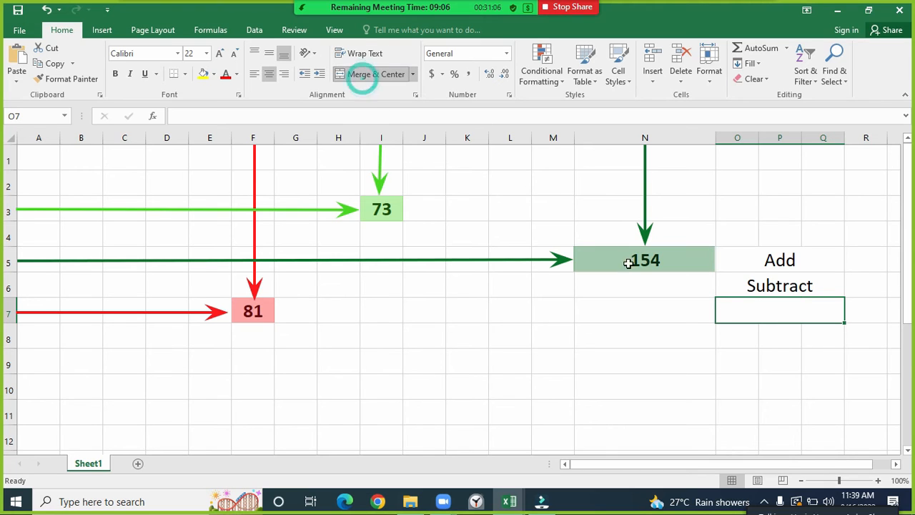
double_click(806, 309)
type("D")
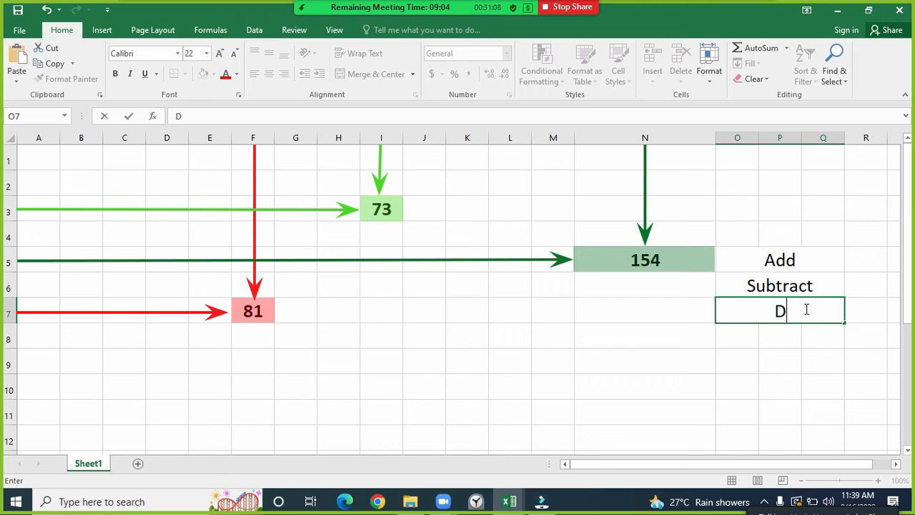
type("ivide")
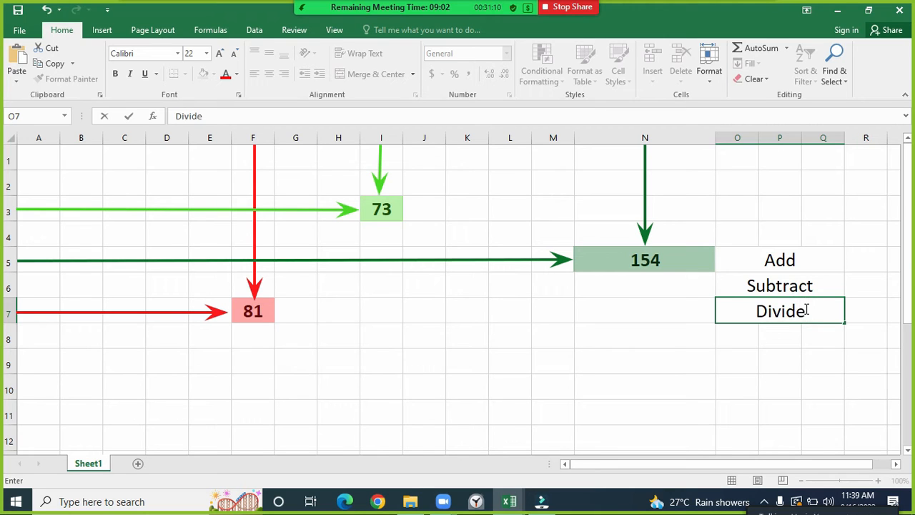
key("Return")
- Merge and center cells O8:Q8 below the Divide label and enter Multiplication in the merged cell
key("shift+Right")
key("shift+Right")
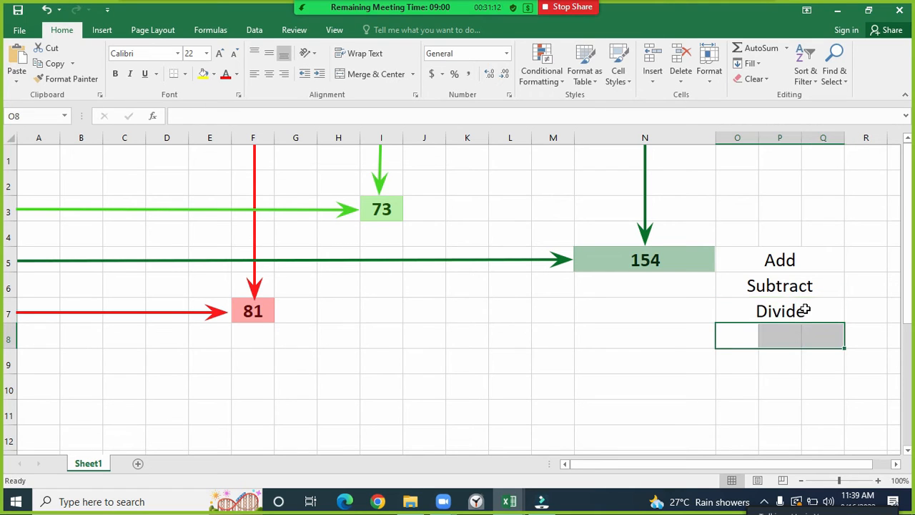
left_click(373, 75)
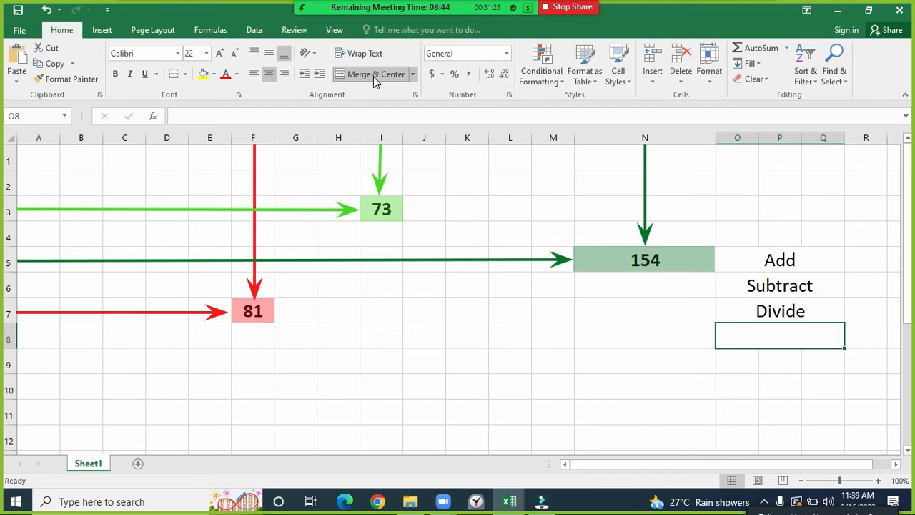
type("M")
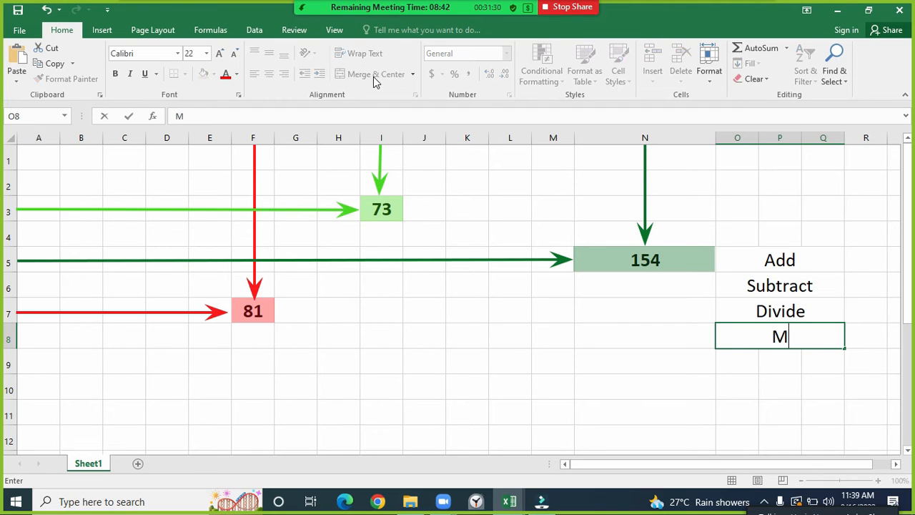
type("ultipl")
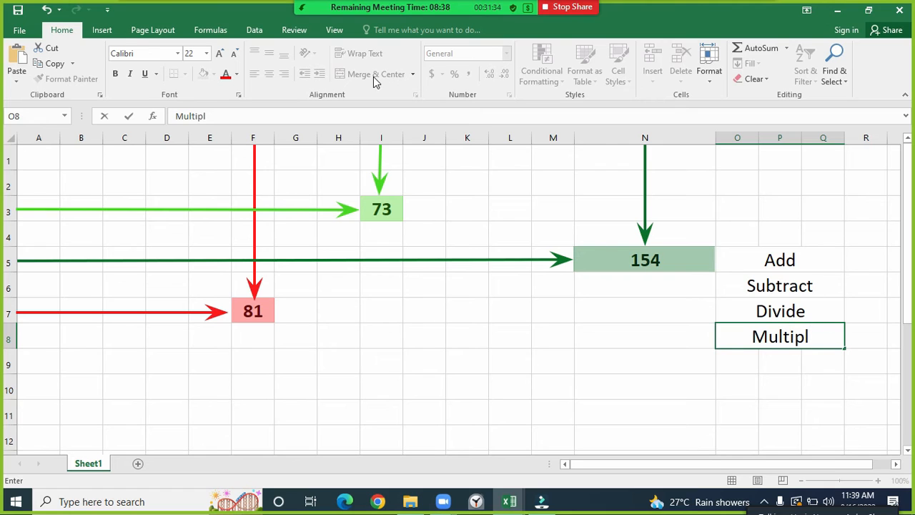
type("ication")
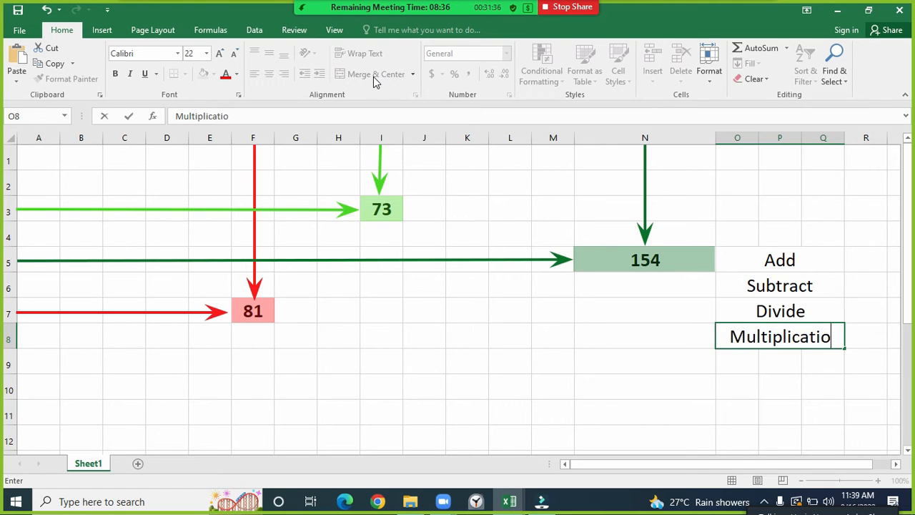
key("ctrl+Return")
key("Return")
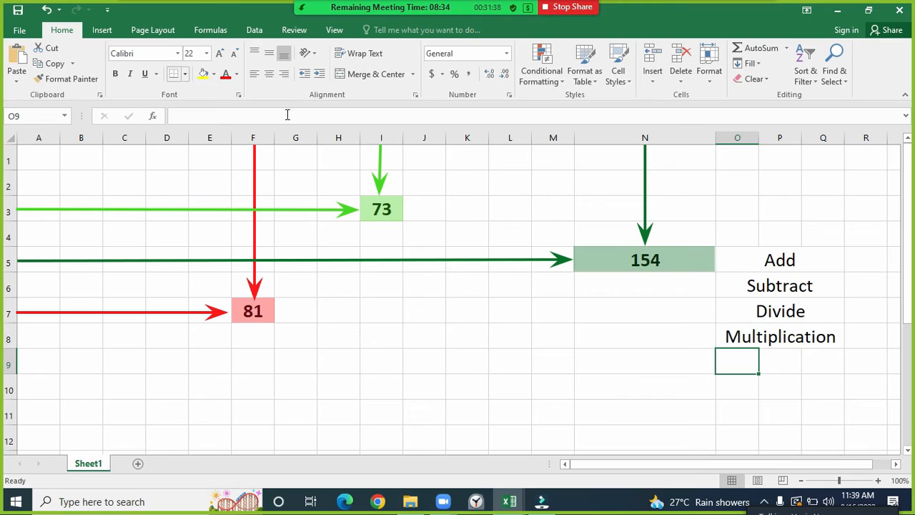
- Start a formula in cell N6, beside the Subtract label, with the empty function =sum()
left_click(632, 280)
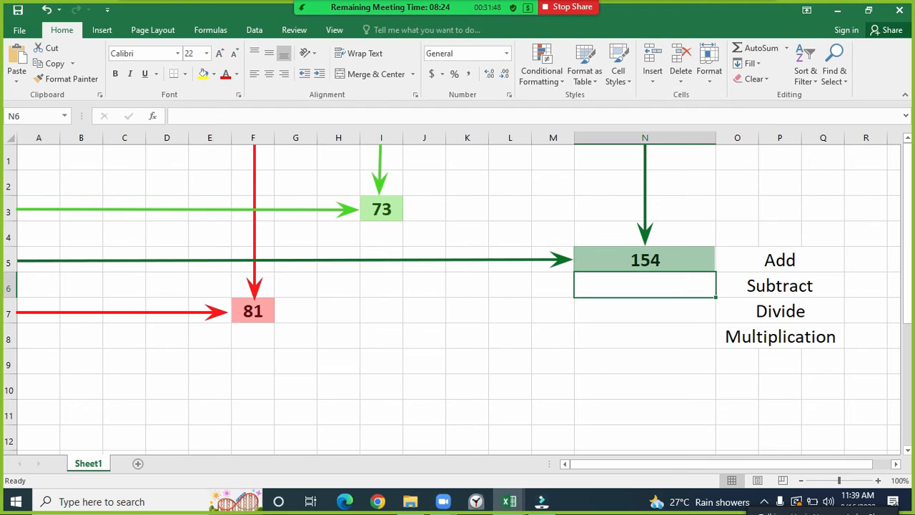
type("=")
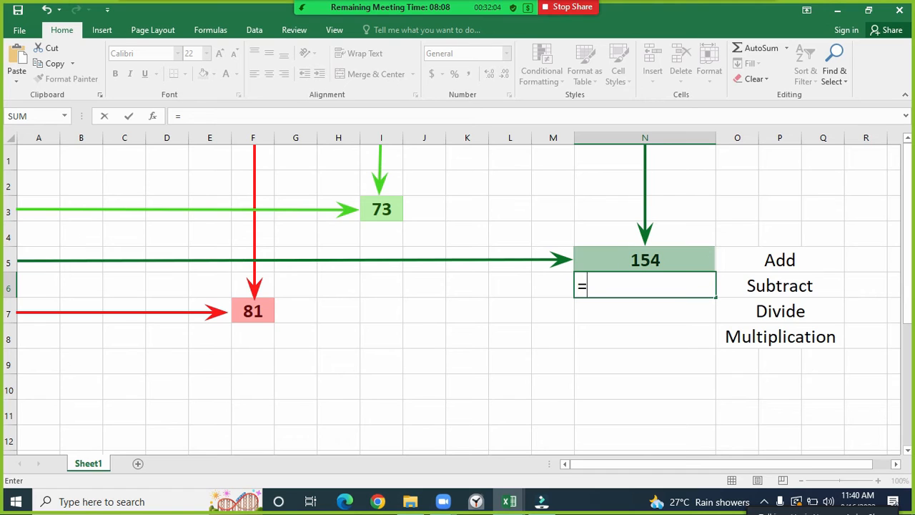
type("sun")
key("BackSpace")
type(",")
key("BackSpace")
type("m")
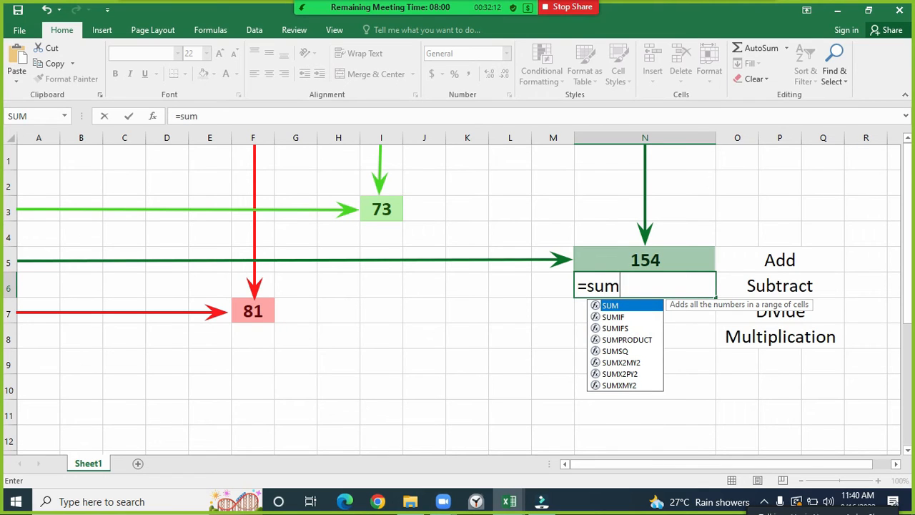
type("(")
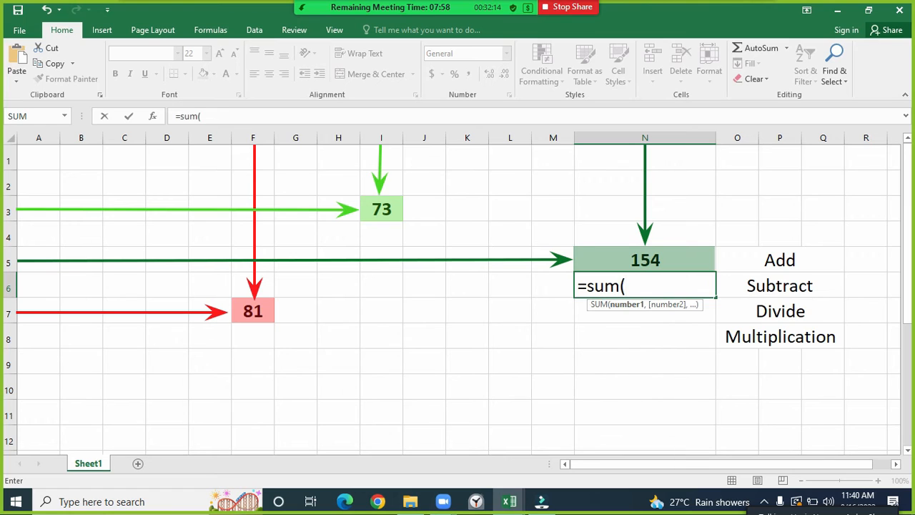
type(")")
- Complete the Subtract formula in N6 as =sum(F7,-I3), referencing both number cells and negating the second one
left_click(627, 286)
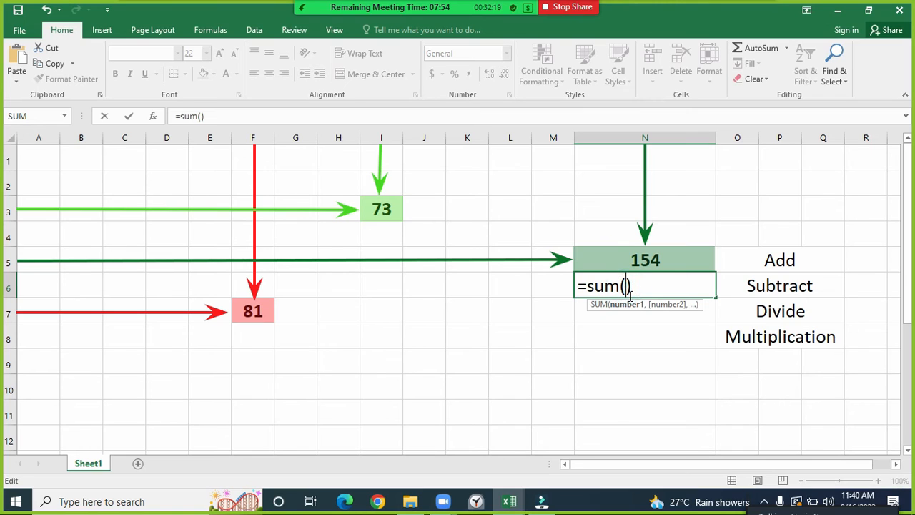
left_click(256, 315)
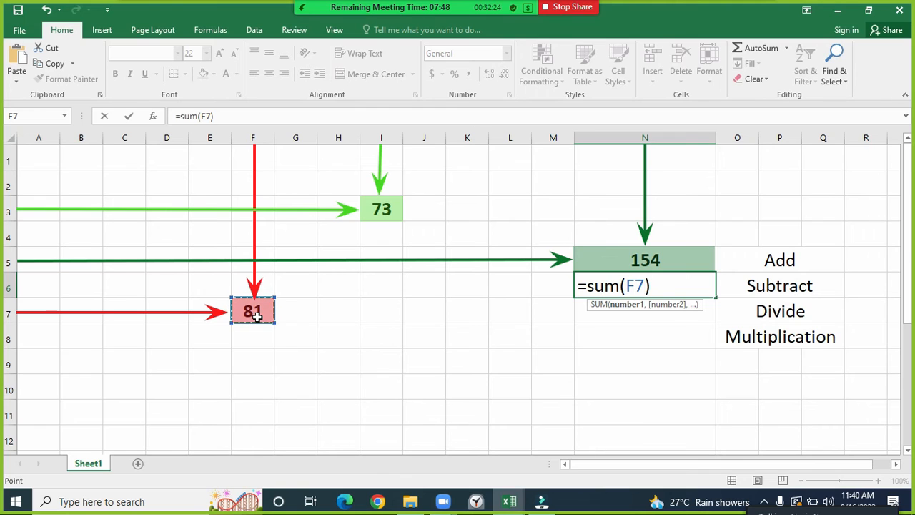
type(",")
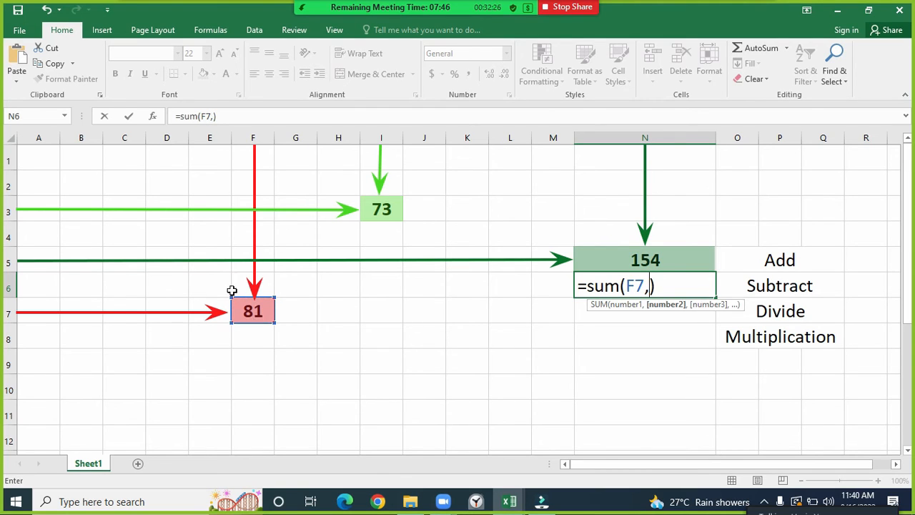
left_click(383, 207)
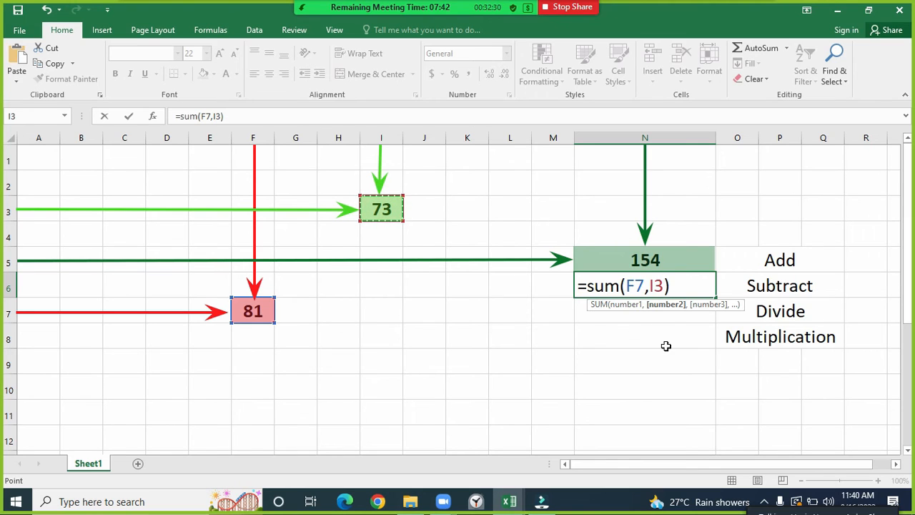
left_click(651, 286)
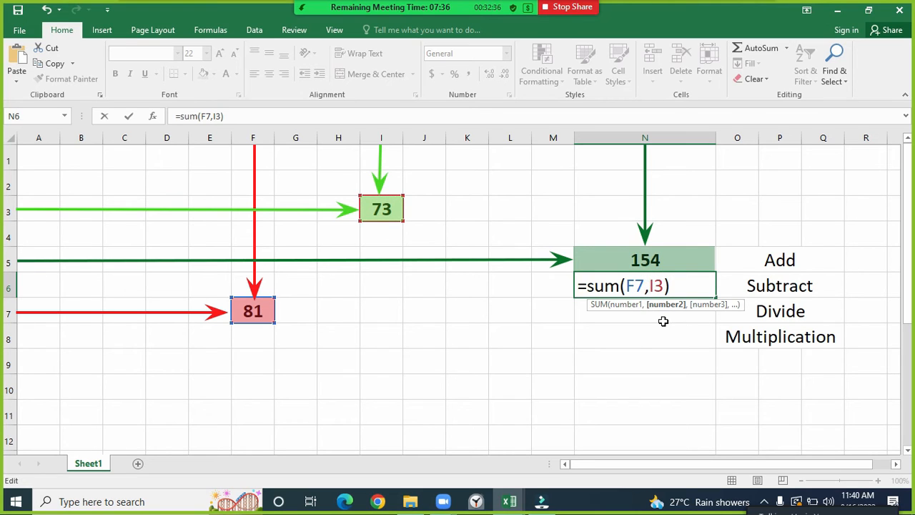
type("-")
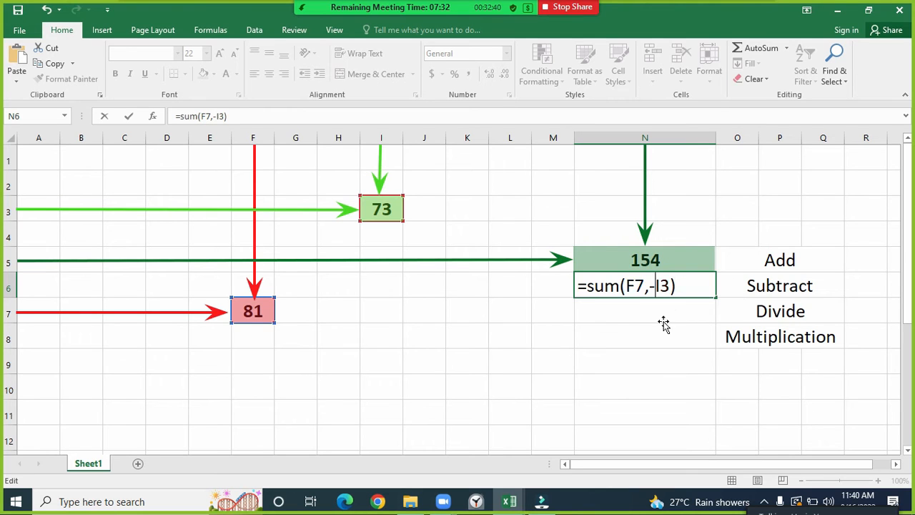
key("Return")
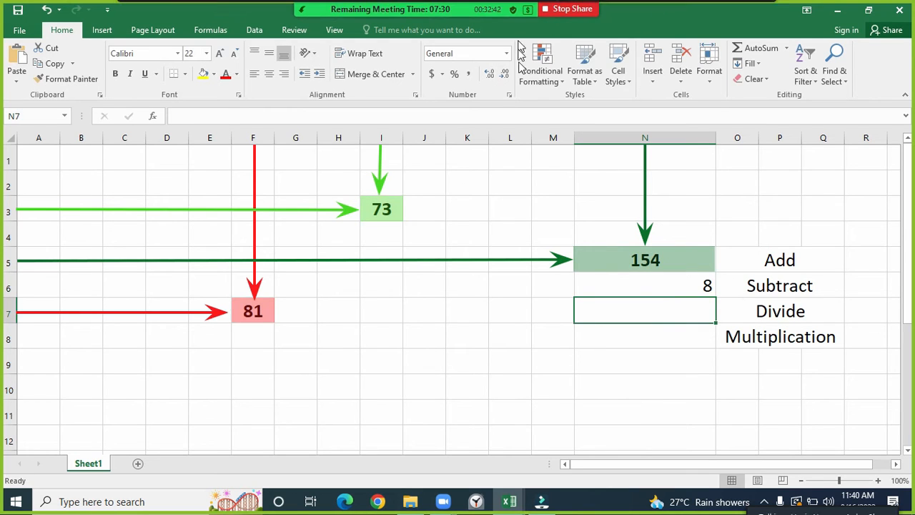
- Handwrite 3 + (-6) over the empty cells below row 6 with Zoom's Draw annotation tool
left_click(582, 14)
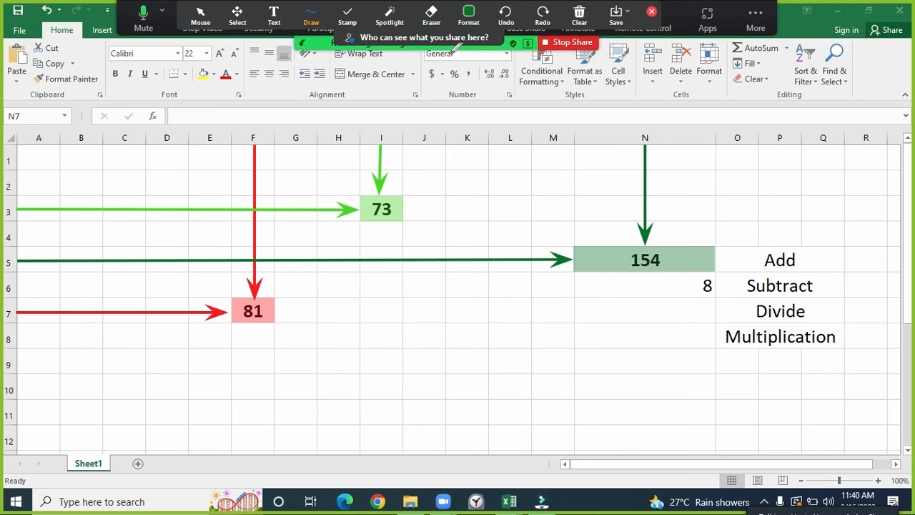
left_click(311, 15)
left_click(309, 52)
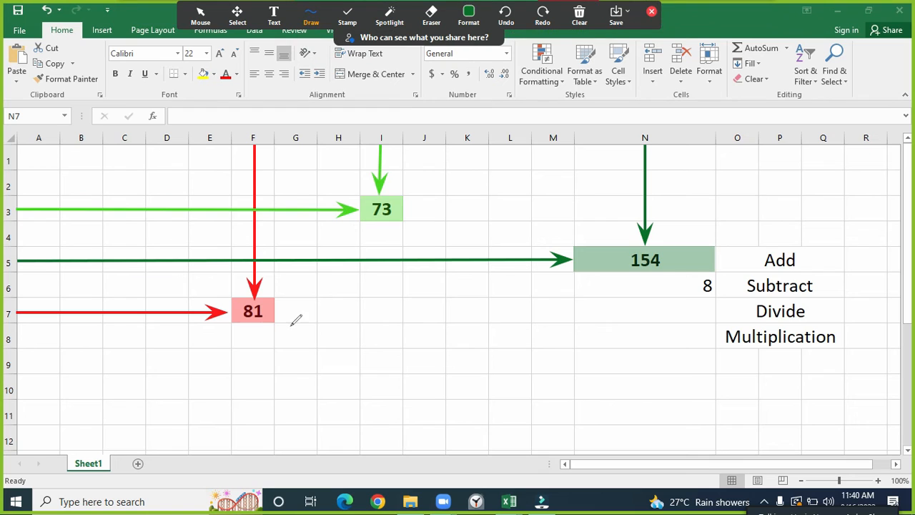
mouse_move(354, 323)
left_mouse_down()
mouse_move(366, 340)
mouse_move(356, 365)
left_mouse_up()
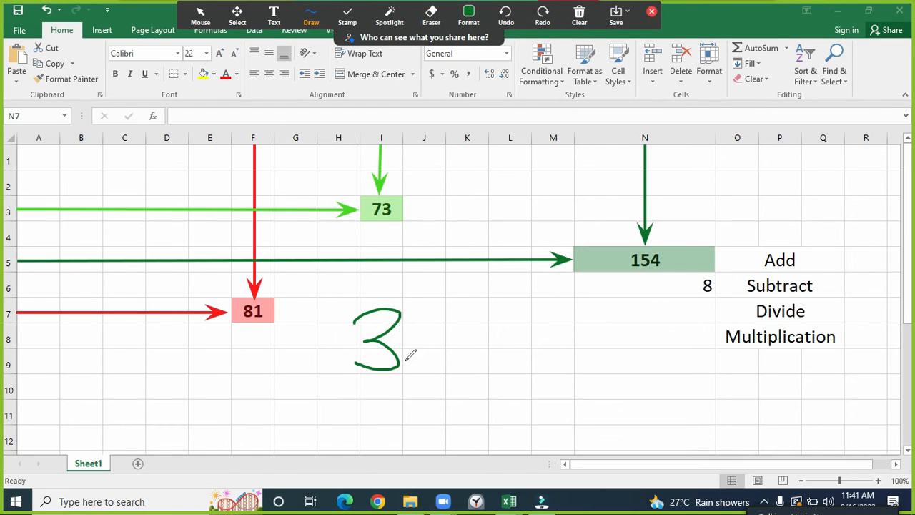
mouse_move(424, 344)
left_mouse_down()
mouse_move(470, 342)
mouse_move(451, 356)
left_mouse_up()
left_click_drag(496, 293, 508, 368)
left_click_drag(514, 330, 531, 326)
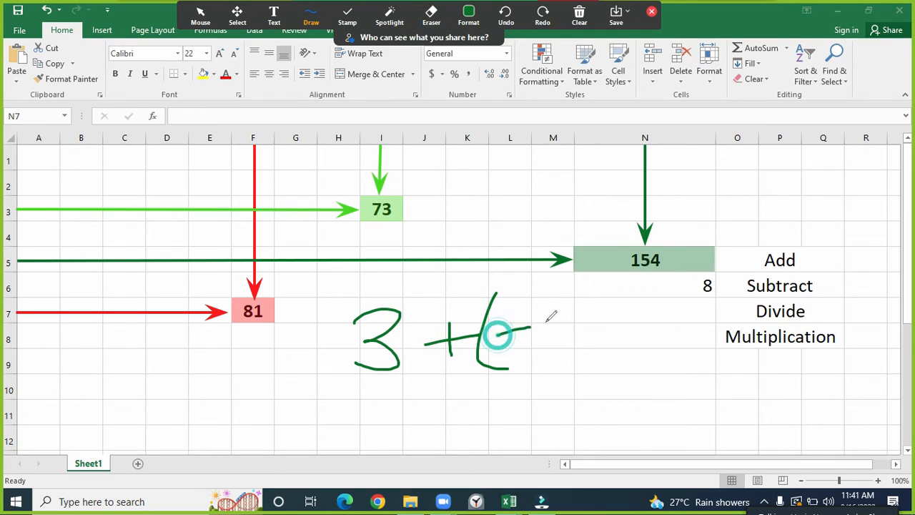
mouse_move(576, 293)
left_mouse_down()
mouse_move(588, 343)
mouse_move(549, 337)
left_mouse_up()
left_click_drag(574, 266, 611, 297)
left_click_drag(631, 334, 587, 390)
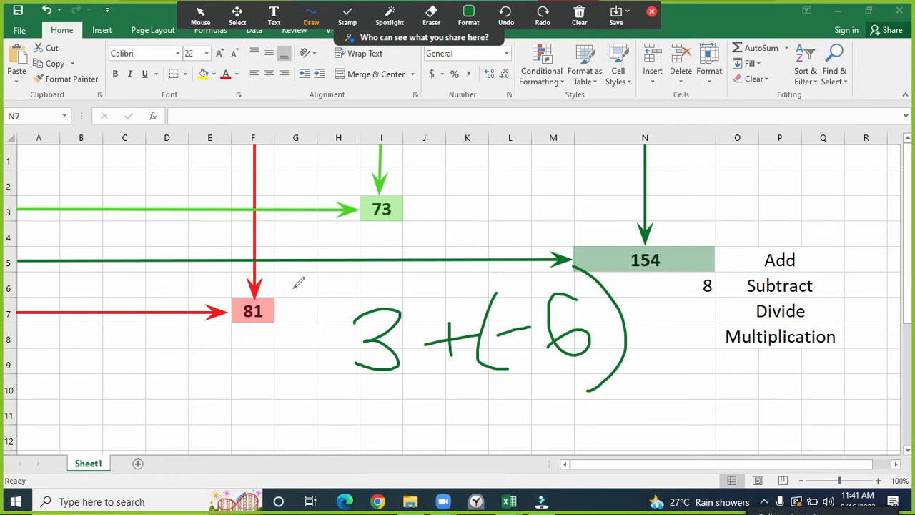
- Handwrite +3 above -2 as a sum below the 81 cell, underline it, and add a plus sign beside it
mouse_move(171, 372)
left_mouse_down()
mouse_move(215, 352)
mouse_move(198, 390)
left_mouse_up()
mouse_move(215, 338)
left_mouse_down()
mouse_move(270, 361)
mouse_move(240, 372)
left_mouse_up()
mouse_move(209, 433)
left_mouse_down()
mouse_move(266, 398)
mouse_move(312, 396)
left_mouse_up()
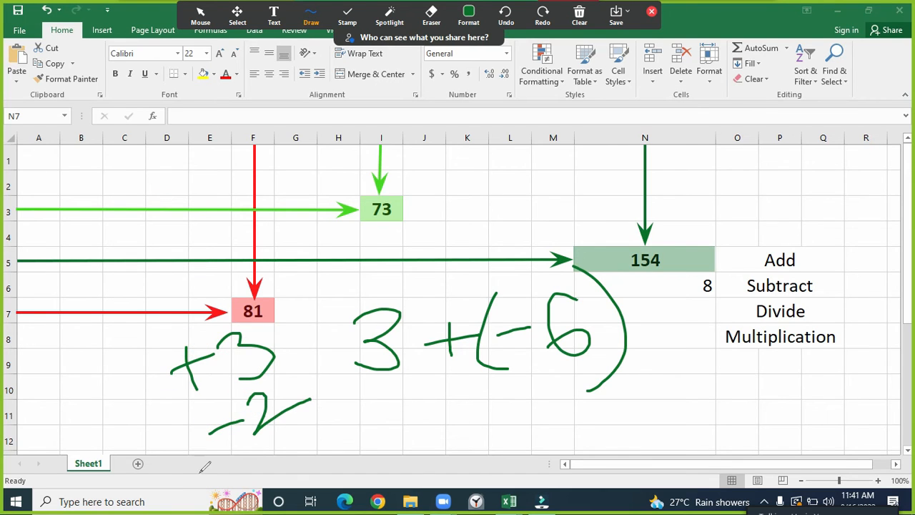
left_click_drag(180, 481, 350, 396)
left_click_drag(323, 352, 344, 373)
left_click_drag(349, 350, 318, 382)
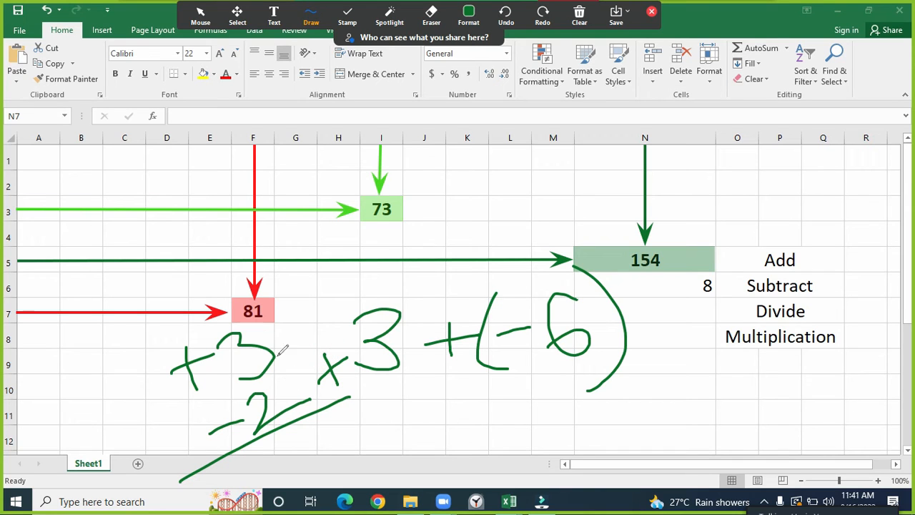
- Mark the signs of +3 and -2 with circles and arrows, and write the circled answer +1 below the line
mouse_move(249, 409)
left_mouse_down()
mouse_move(215, 451)
mouse_move(237, 414)
left_mouse_up()
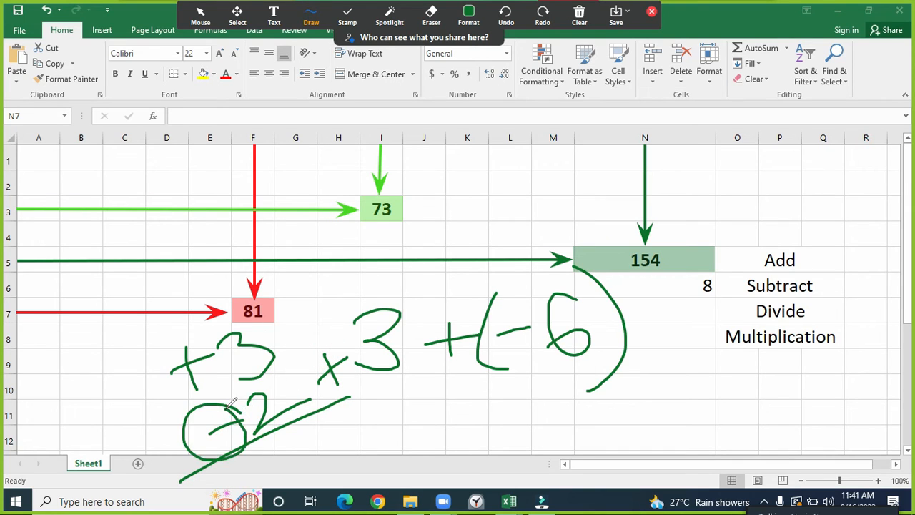
mouse_move(211, 343)
left_mouse_down()
mouse_move(214, 361)
mouse_move(190, 330)
left_mouse_up()
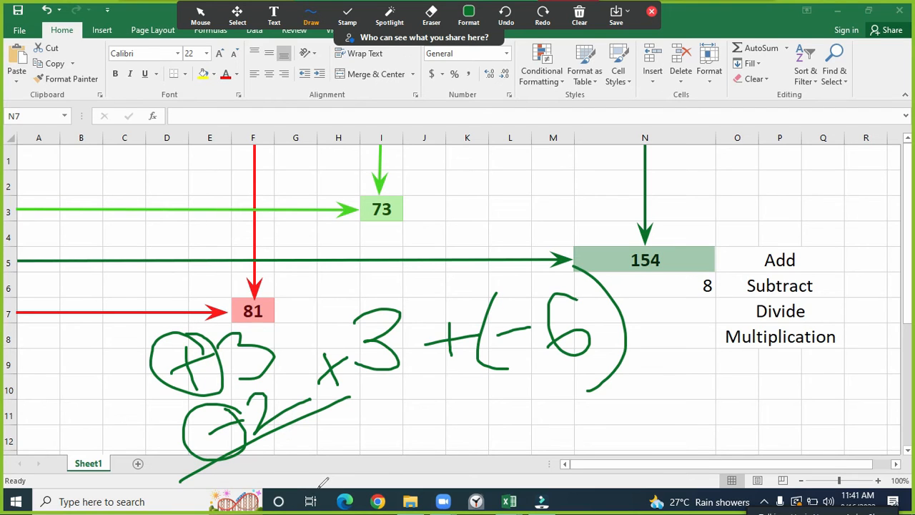
mouse_move(273, 405)
left_mouse_down()
mouse_move(304, 359)
mouse_move(276, 351)
mouse_move(297, 364)
left_mouse_up()
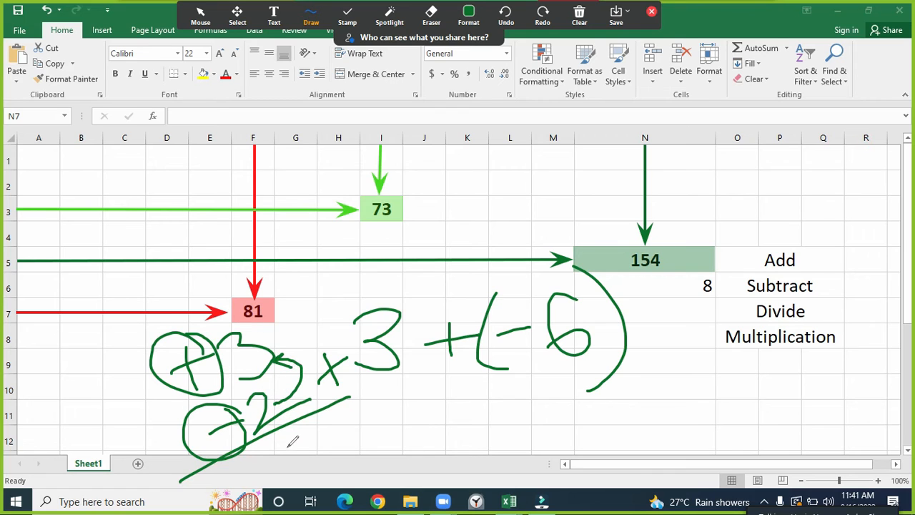
mouse_move(287, 438)
left_mouse_down()
mouse_move(308, 461)
mouse_move(321, 453)
left_mouse_up()
mouse_move(96, 369)
left_mouse_down()
mouse_move(169, 357)
mouse_move(158, 363)
left_mouse_up()
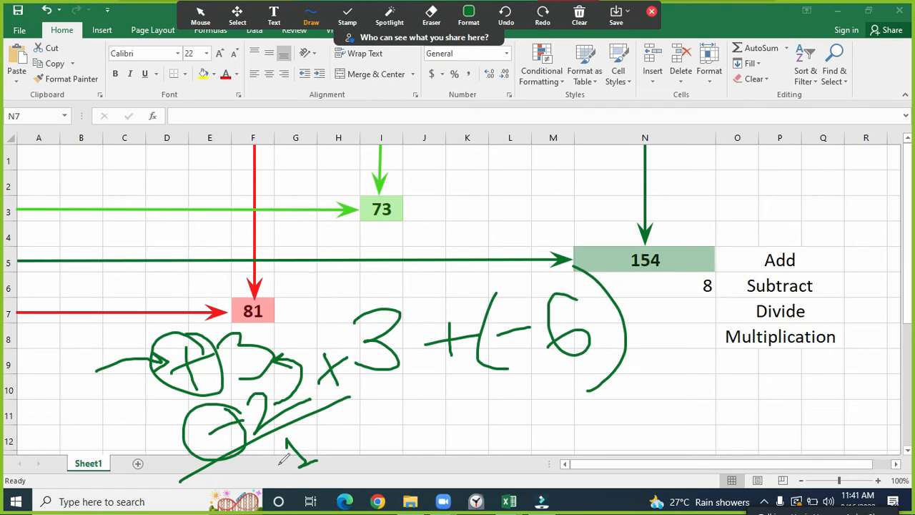
mouse_move(256, 472)
left_mouse_down()
mouse_move(277, 462)
mouse_move(278, 475)
left_mouse_up()
mouse_move(308, 431)
left_mouse_down()
mouse_move(323, 483)
mouse_move(283, 431)
left_mouse_up()
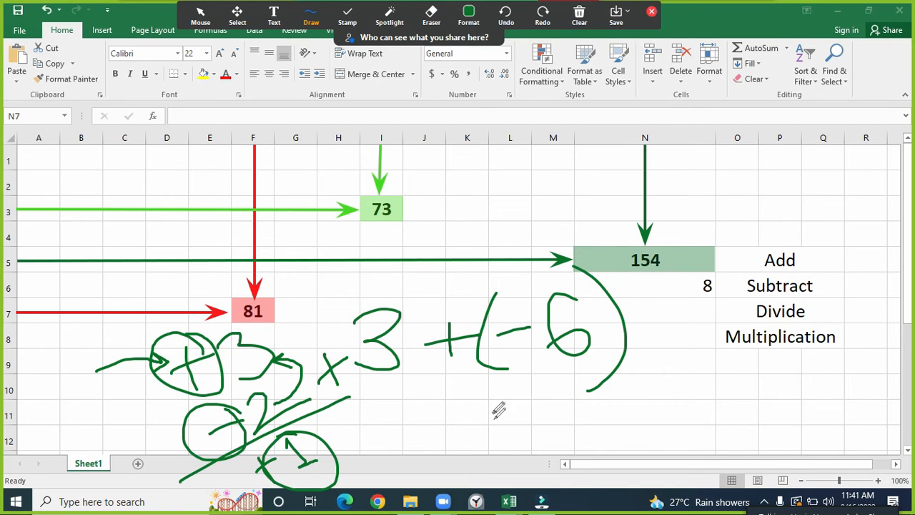
- Write the answer -3 below the handwritten 3 + (-6), circle the -6, and point an arrow at its minus sign
mouse_move(431, 409)
left_mouse_down()
mouse_move(468, 405)
mouse_move(477, 389)
mouse_move(504, 450)
left_mouse_up()
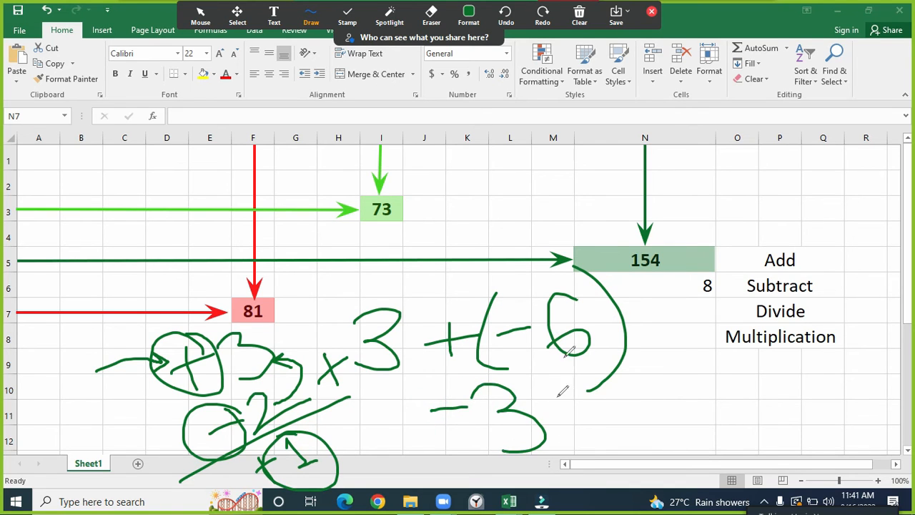
mouse_move(590, 298)
left_mouse_down()
mouse_move(563, 365)
mouse_move(561, 255)
left_mouse_up()
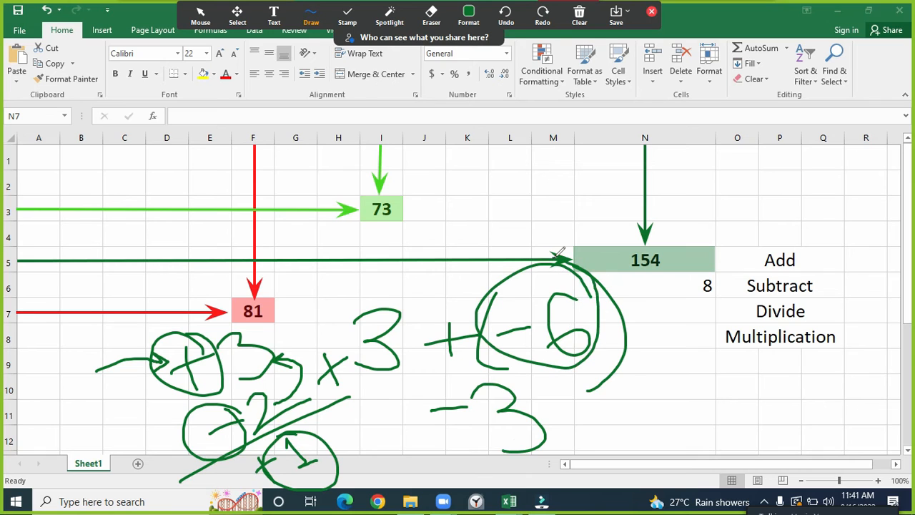
mouse_move(516, 281)
left_mouse_down()
mouse_move(527, 328)
mouse_move(533, 302)
left_mouse_up()
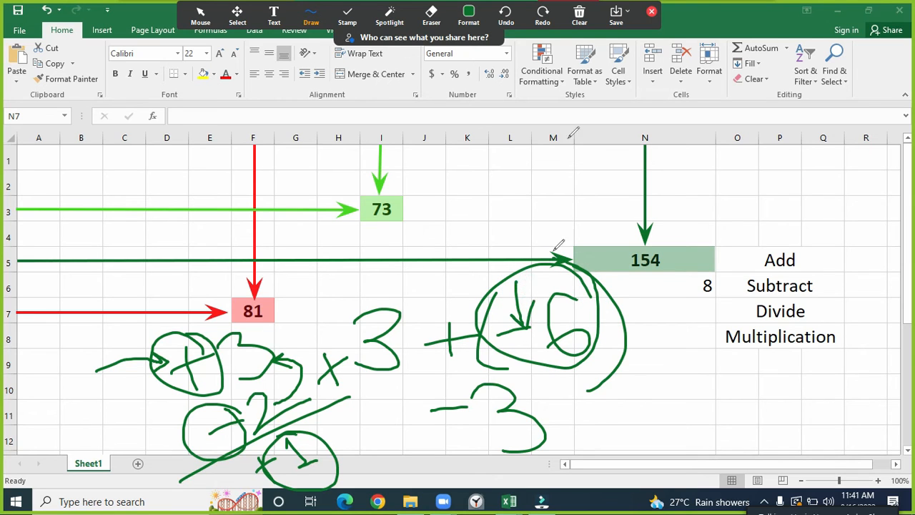
- Clear all annotation drawings from the screen and undo the clearing
left_click(579, 14)
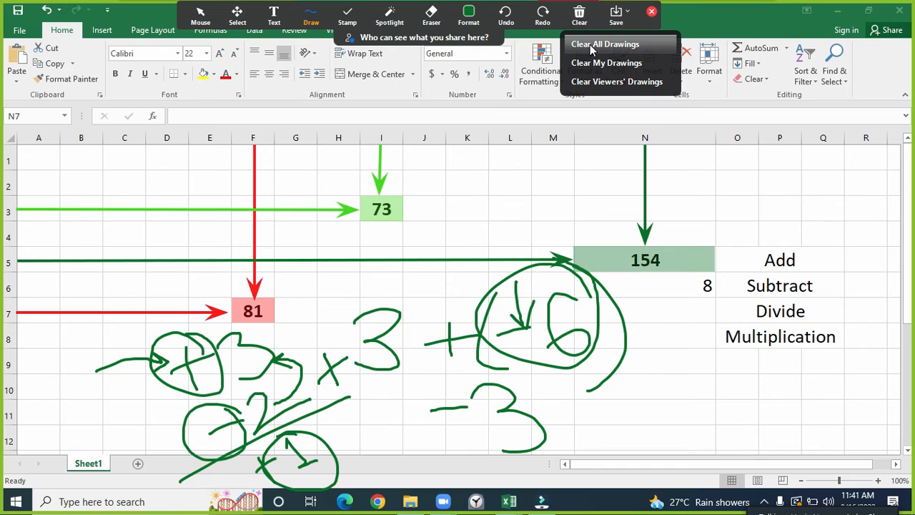
left_click(589, 44)
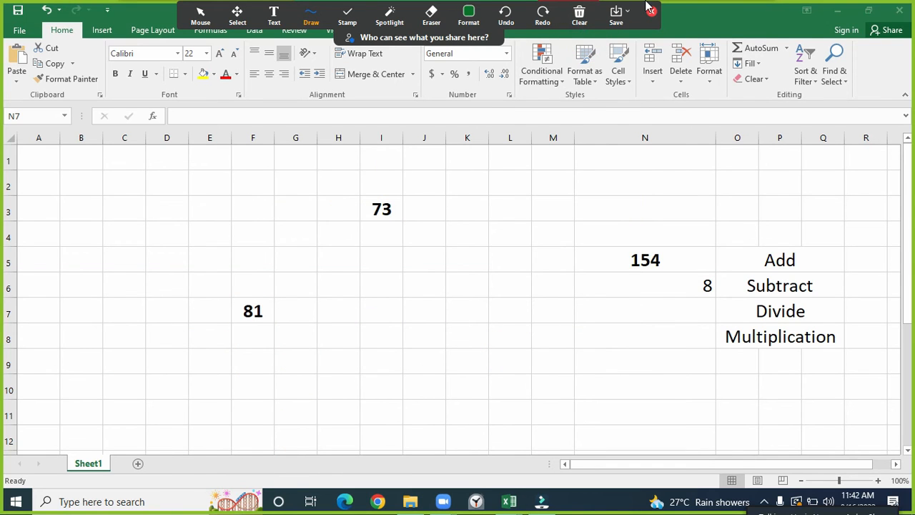
key("ctrl+z")
- Erase only the handwritten arithmetic, keeping the coloured arrows and cell highlights, and close the annotation toolbar
left_click(431, 19)
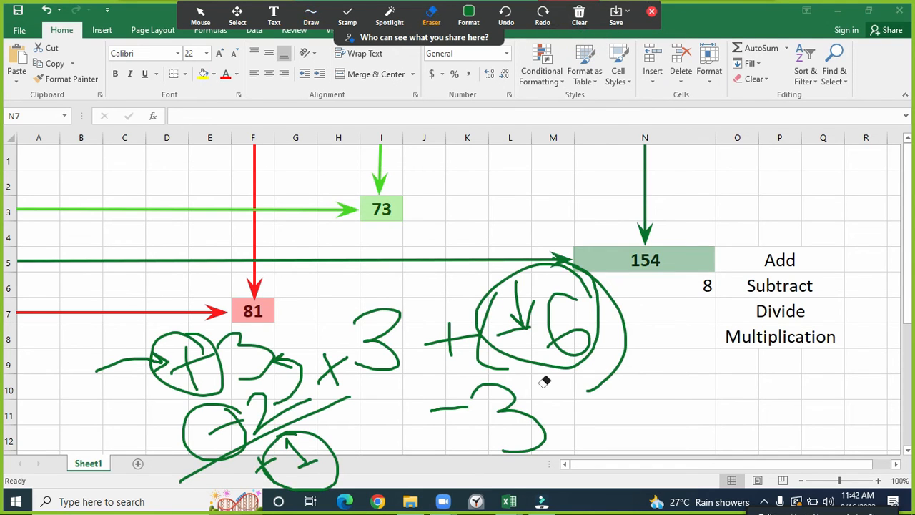
mouse_move(545, 381)
left_mouse_down()
mouse_move(612, 356)
mouse_move(384, 322)
left_mouse_up()
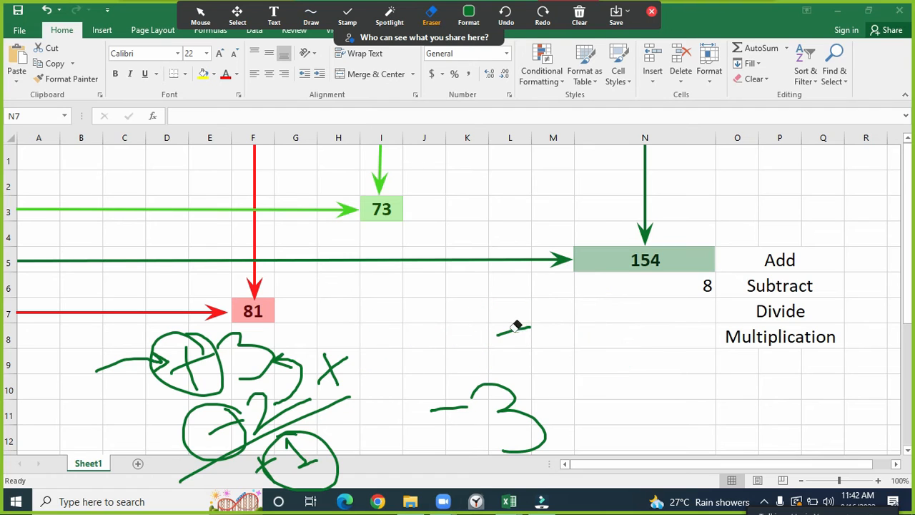
mouse_move(516, 326)
left_mouse_down()
mouse_move(397, 389)
mouse_move(230, 407)
mouse_move(227, 433)
mouse_move(302, 435)
mouse_move(270, 435)
mouse_move(276, 467)
mouse_move(261, 441)
mouse_move(260, 371)
mouse_move(126, 370)
mouse_move(239, 398)
mouse_move(439, 408)
mouse_move(461, 443)
left_mouse_up()
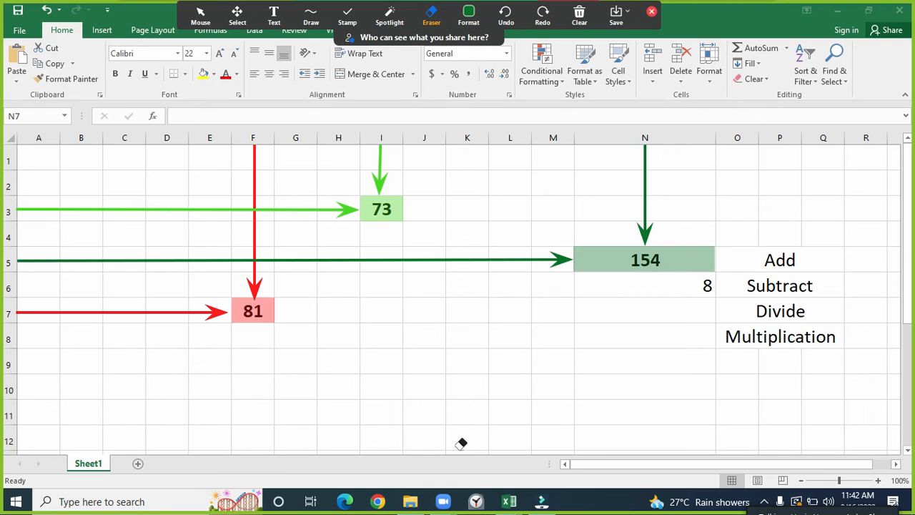
left_click(483, 10)
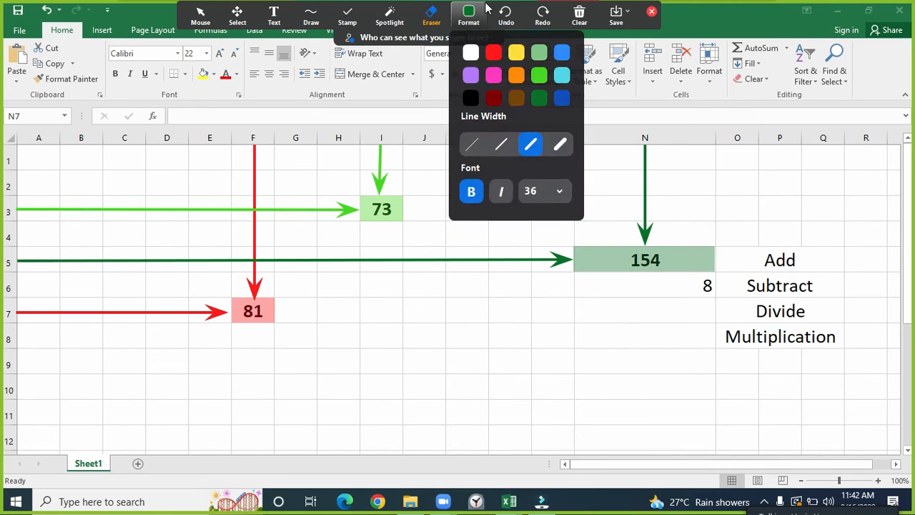
left_click(579, 11)
left_click(593, 22)
left_click(651, 11)
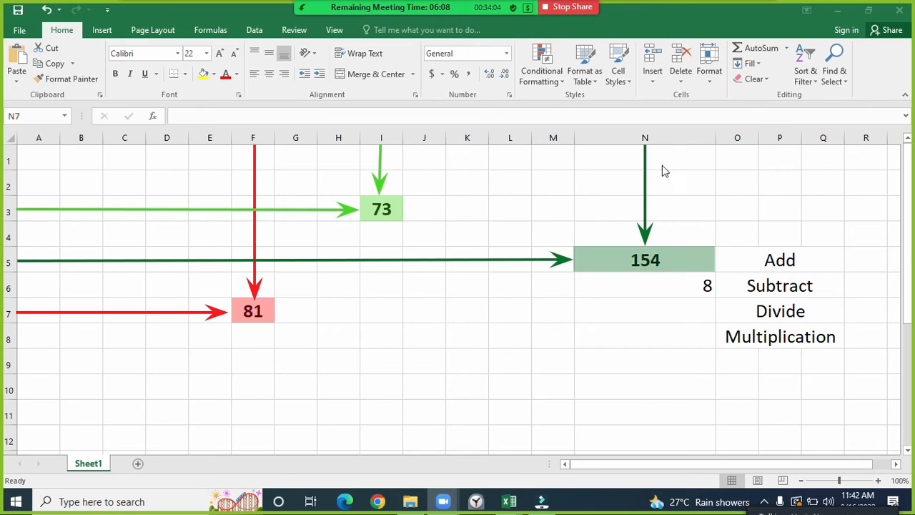
- Center the subtraction result in N6 horizontally and vertically and make it bold
left_click(690, 285)
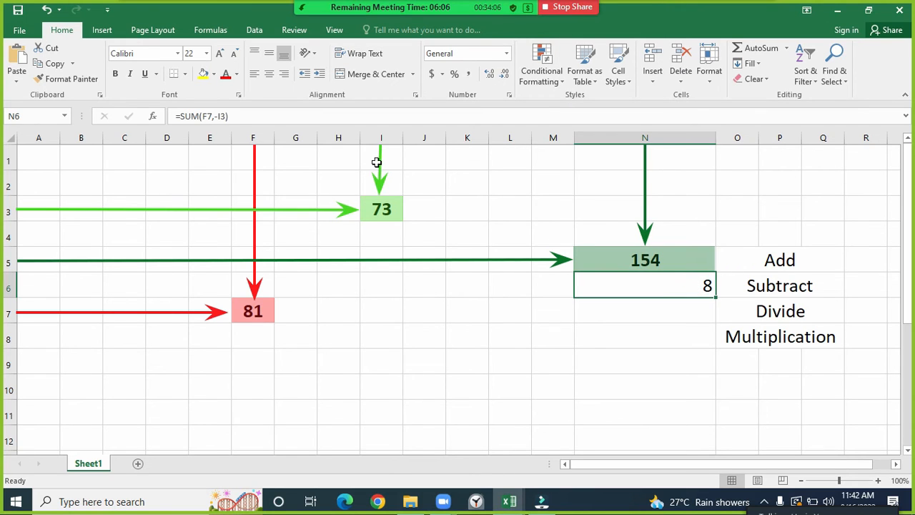
left_click(268, 74)
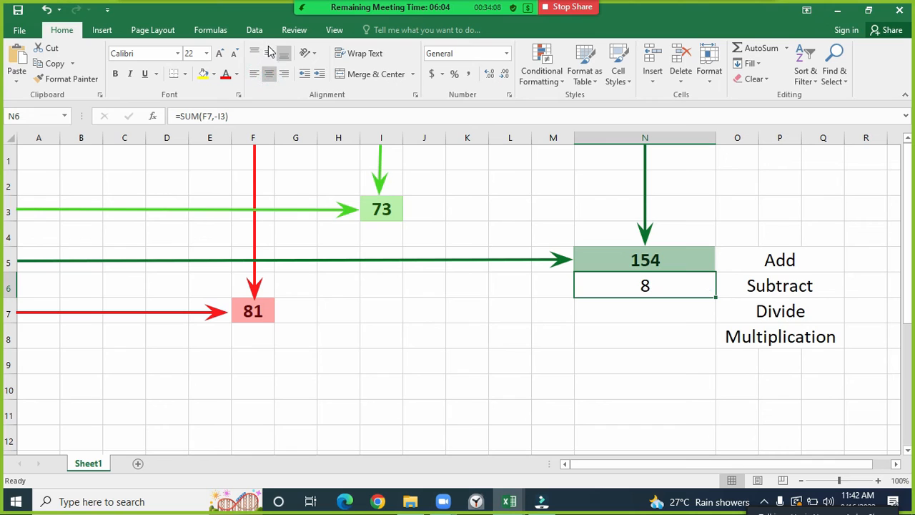
left_click(269, 53)
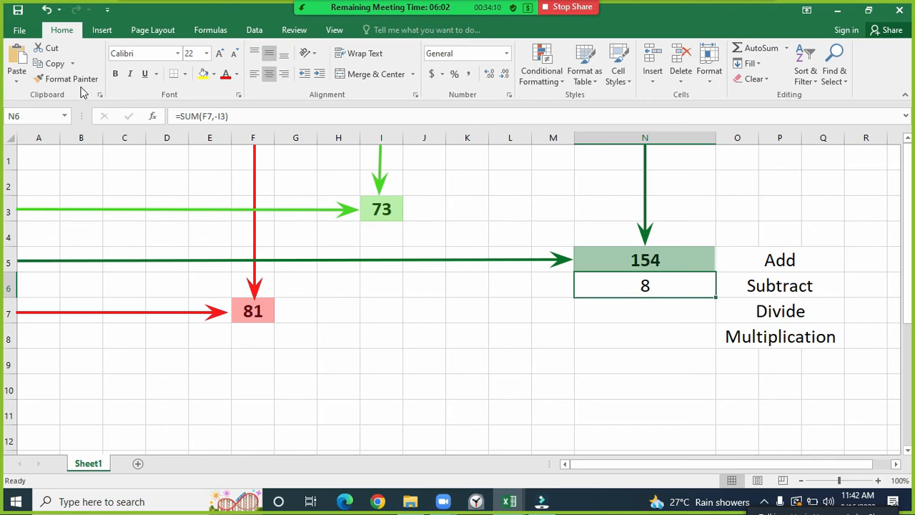
left_click(115, 74)
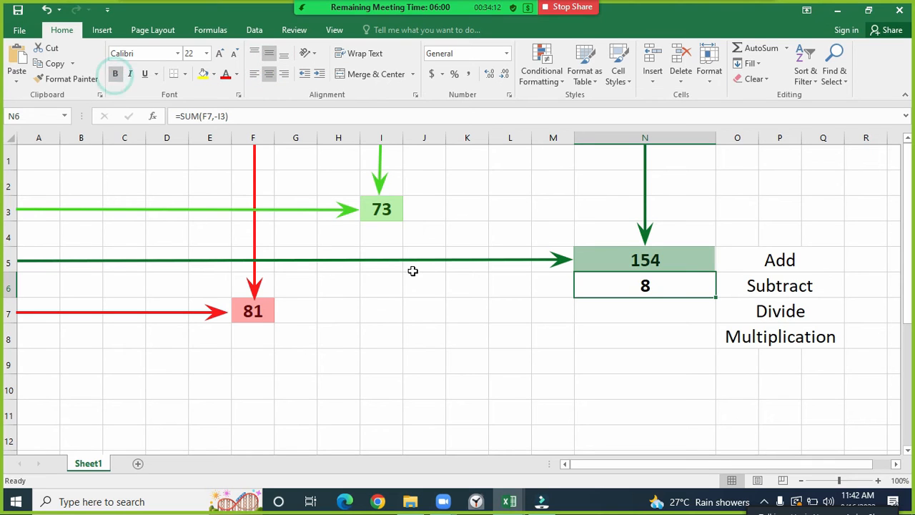
- Enter the division formula =(F7/I3) in cell N7 beside the Divide label
left_click(640, 311)
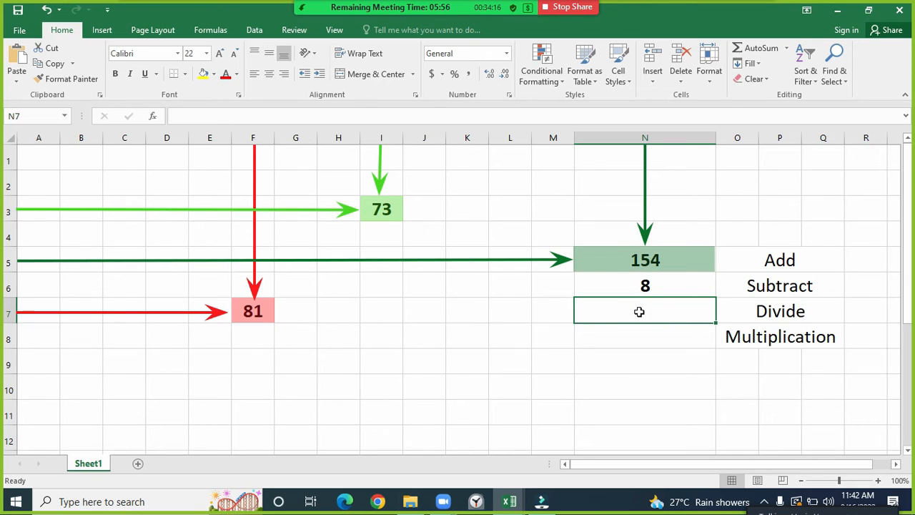
type("=")
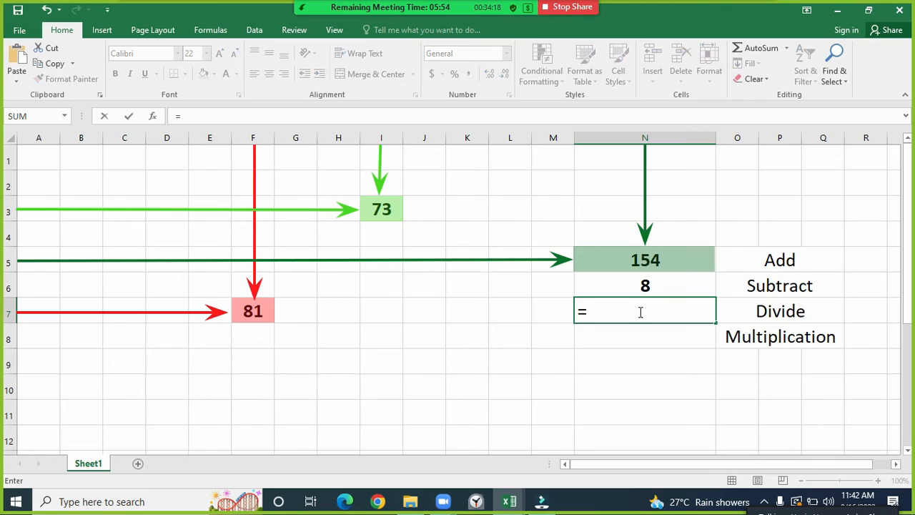
type("(")
left_click(263, 314)
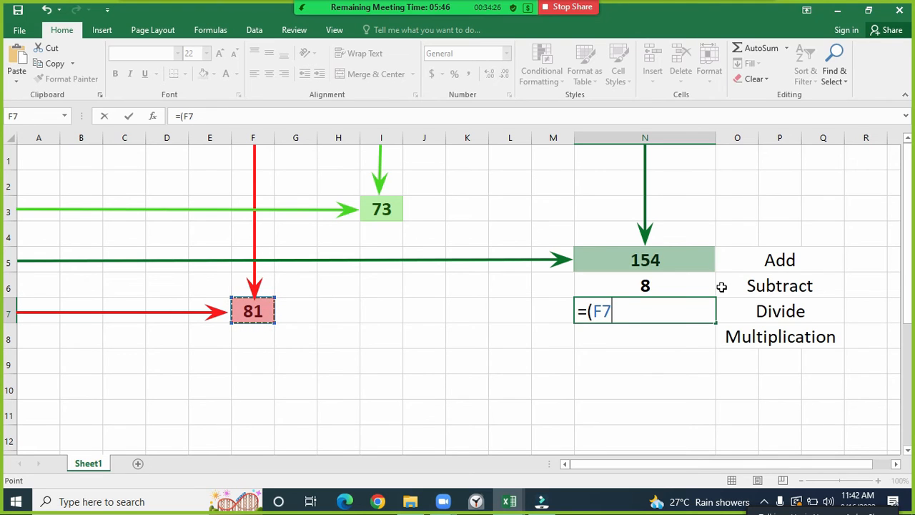
type("/")
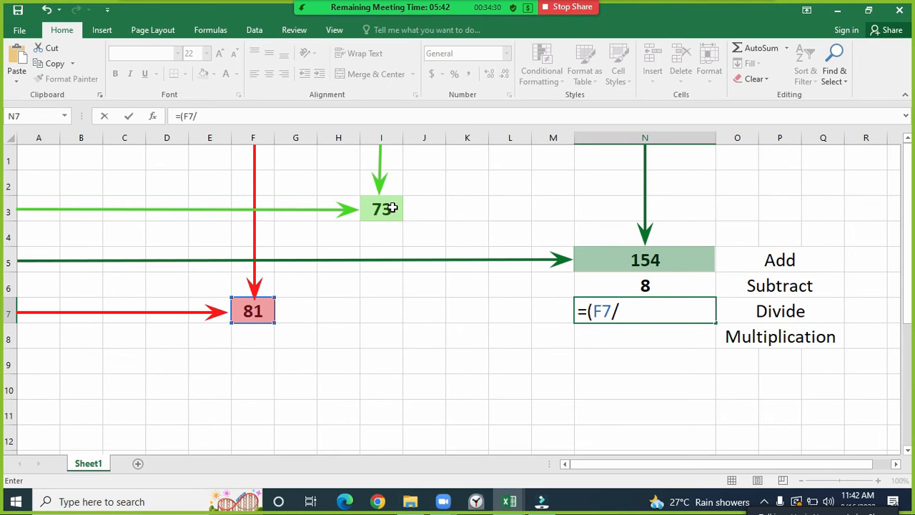
left_click(391, 208)
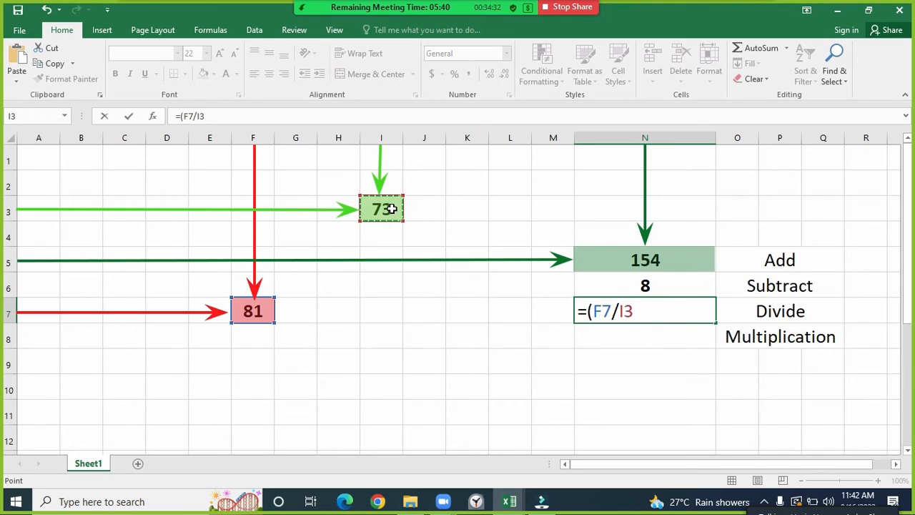
type(")")
key("Return")
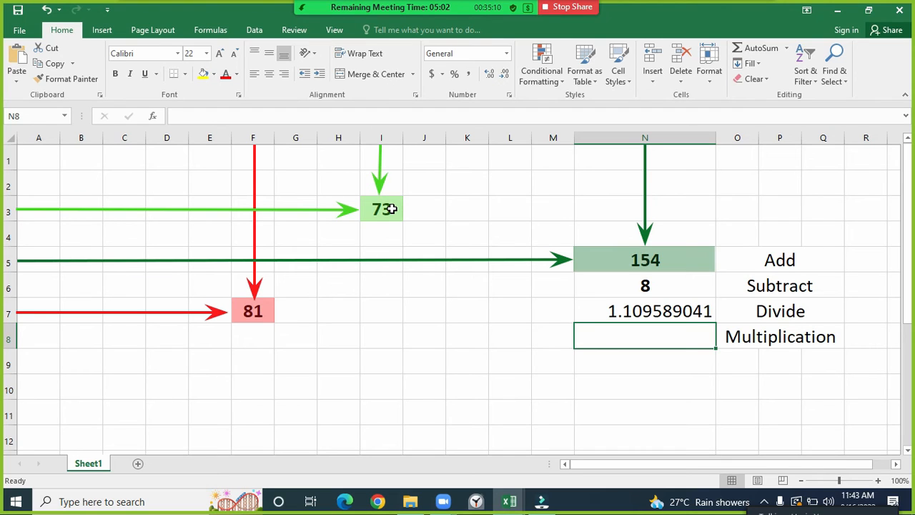
- Enter the multiplication formula =PRODUCT(F7,I3) in cell N8 beside the Multiplication label
type("=")
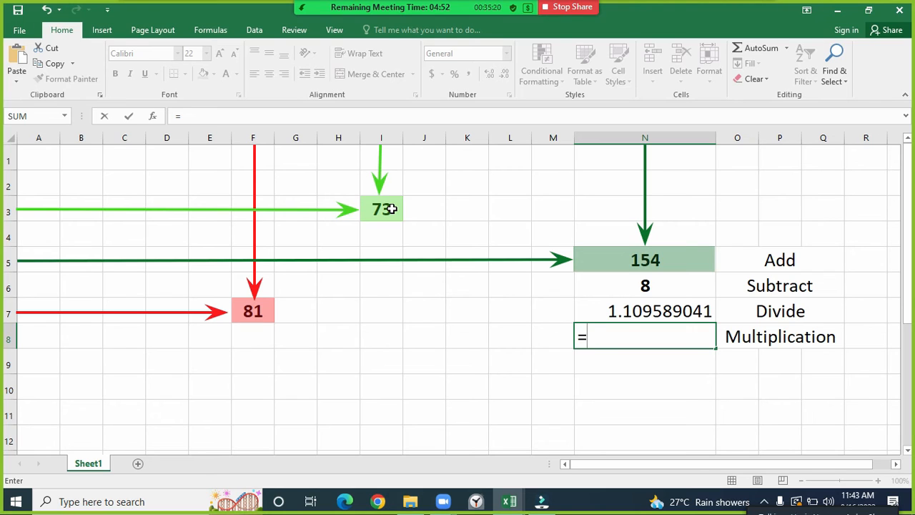
type("p")
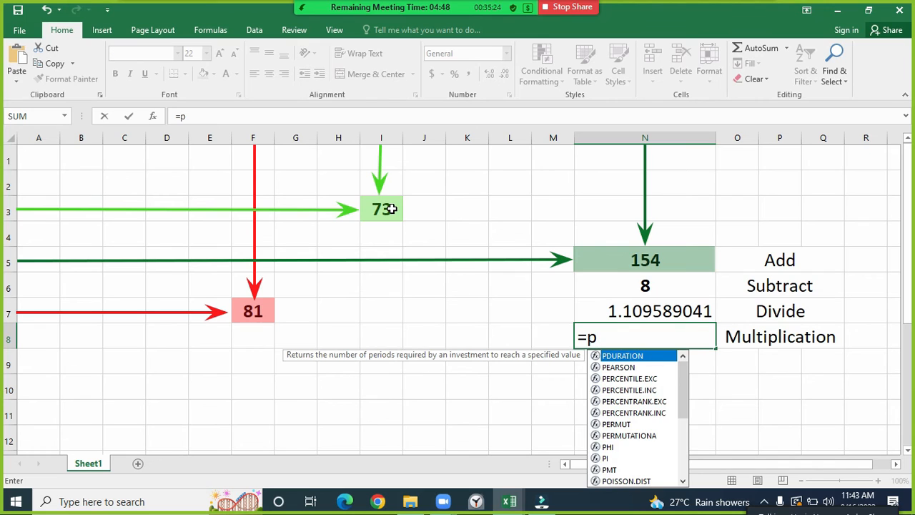
type("ro")
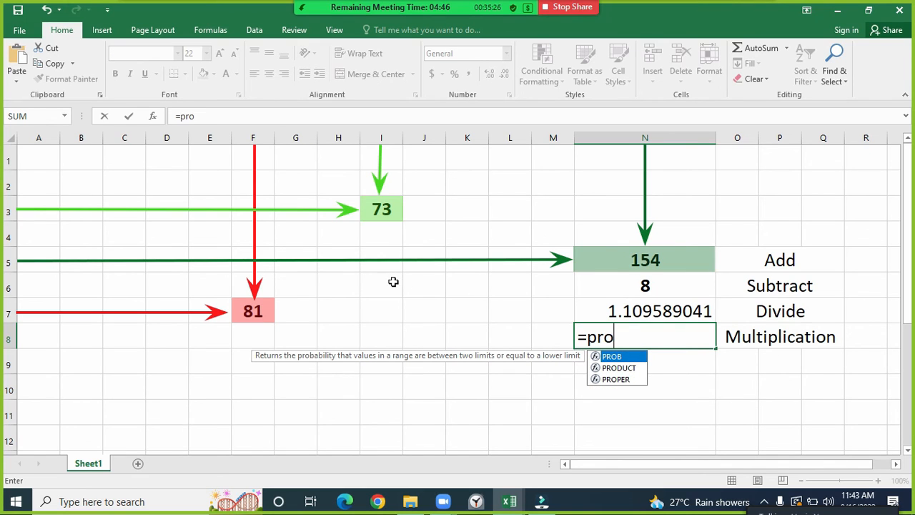
left_click(631, 368)
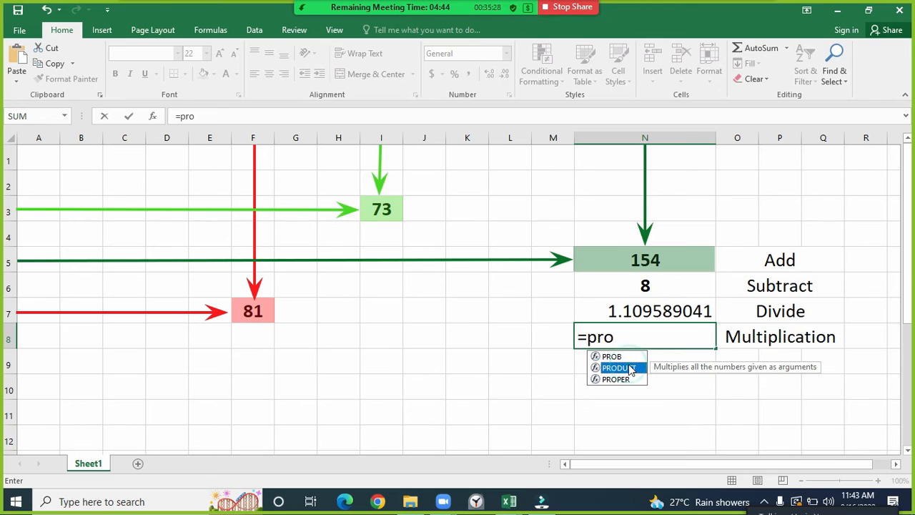
double_click(629, 366)
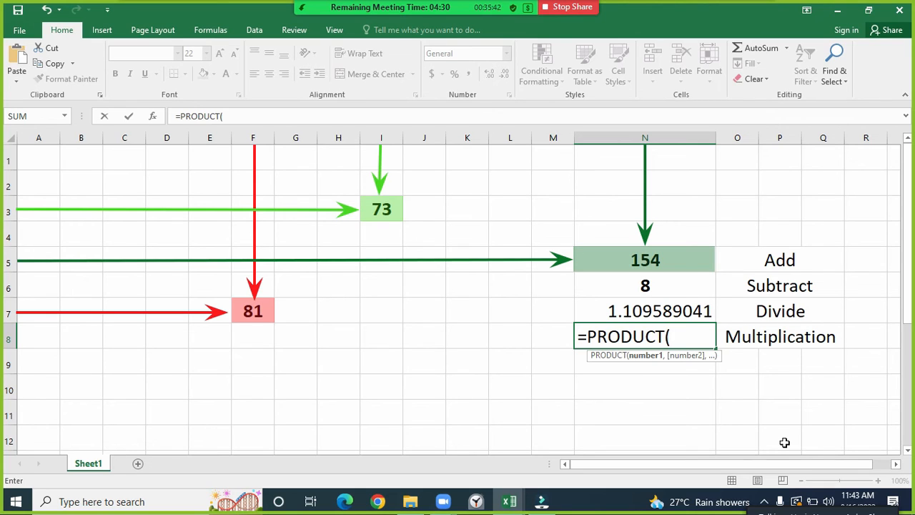
type(")")
left_click(670, 336)
left_click(254, 308)
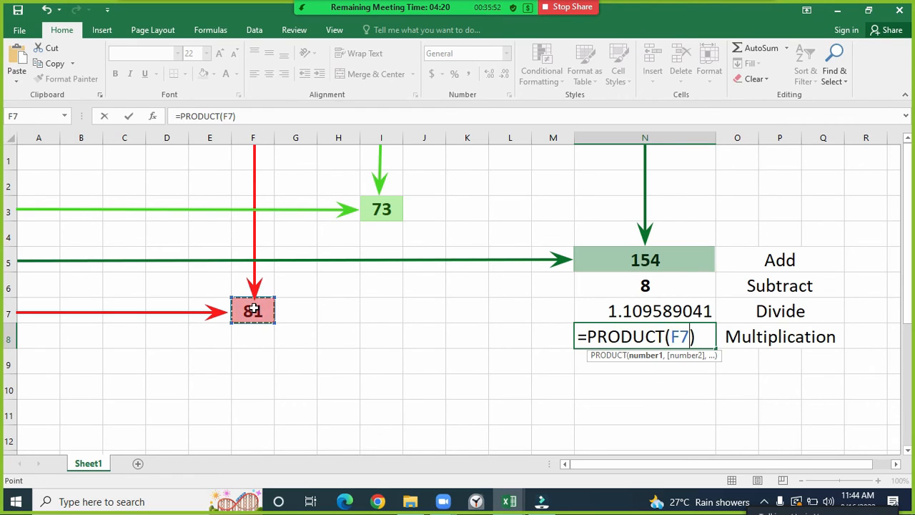
type(",")
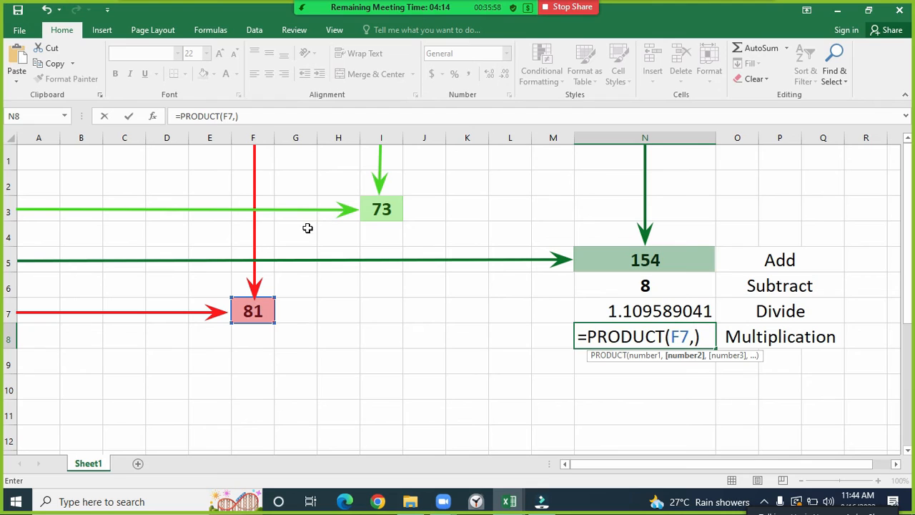
left_click(381, 207)
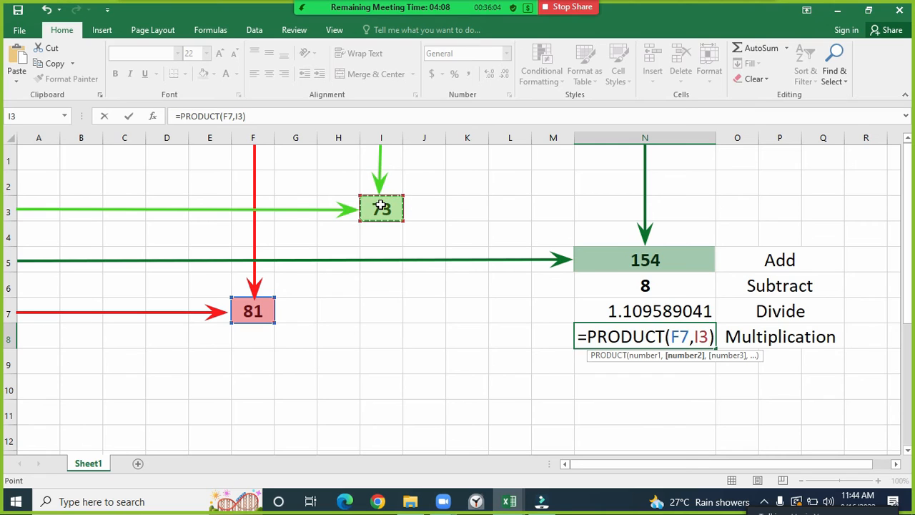
key("Return")
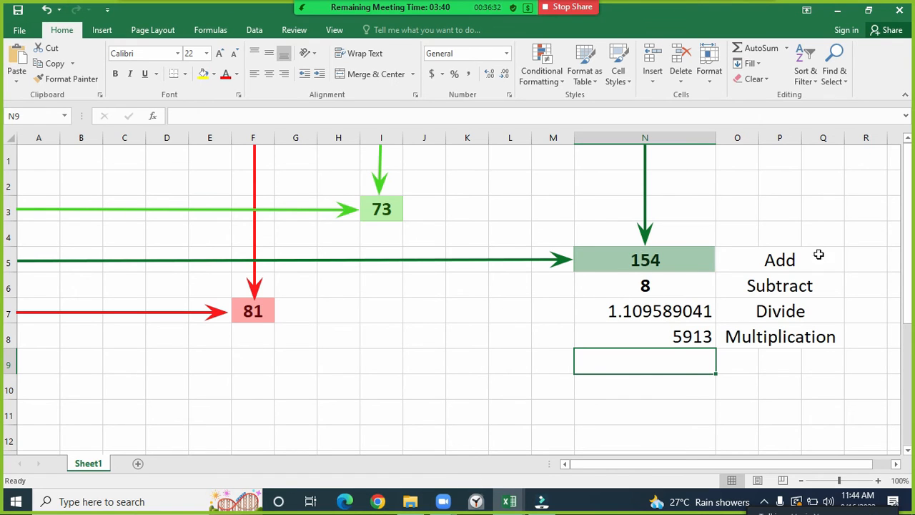
- Right-align the four operation labels from Add to Multiplication, middle-align them vertically and make them bold
left_click_drag(818, 254, 796, 340)
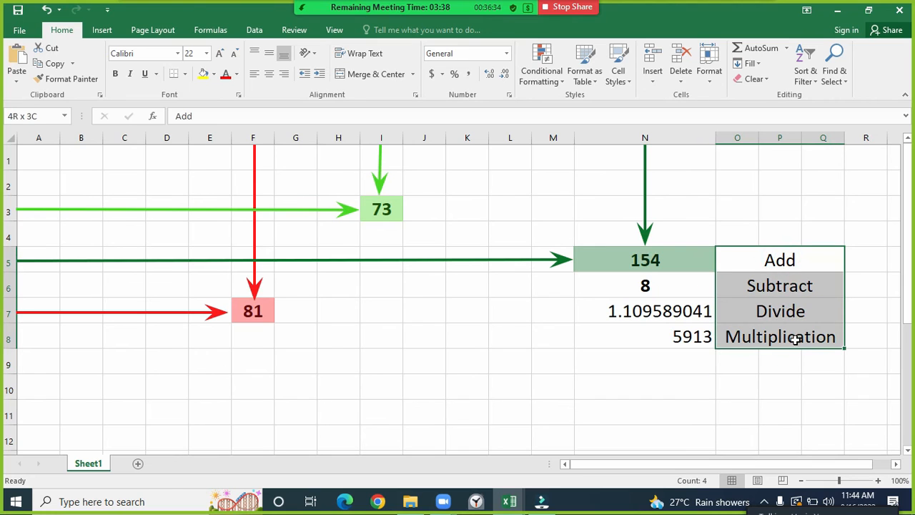
left_click(284, 74)
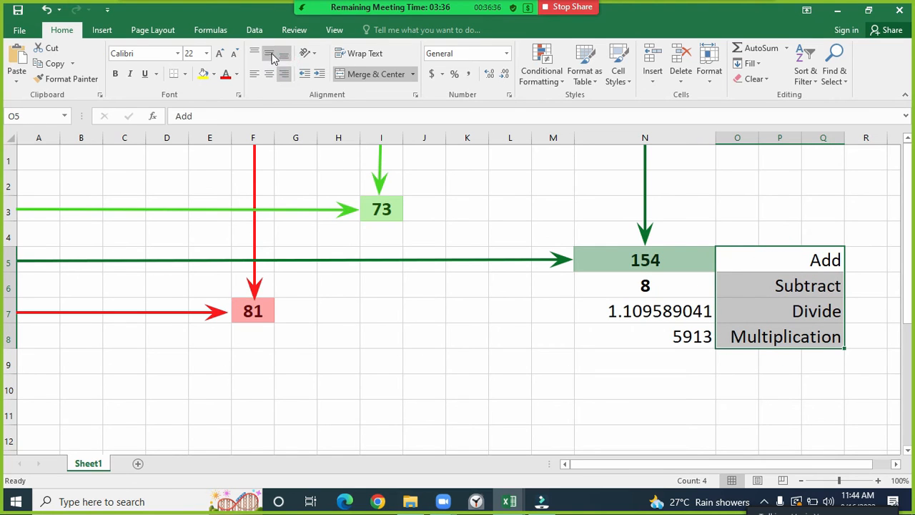
left_click(269, 54)
left_click(115, 73)
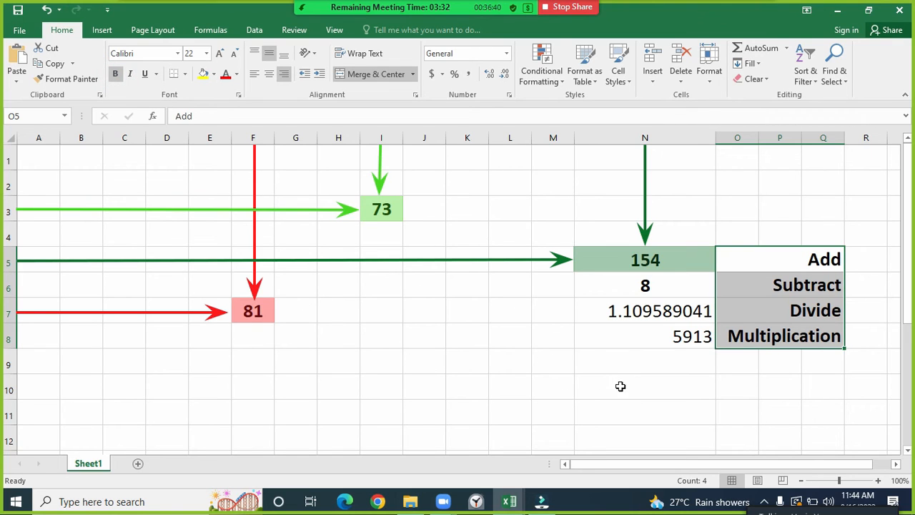
- Center the division and multiplication results in N7:N8 horizontally and vertically and make them bold
left_click_drag(611, 307, 668, 332)
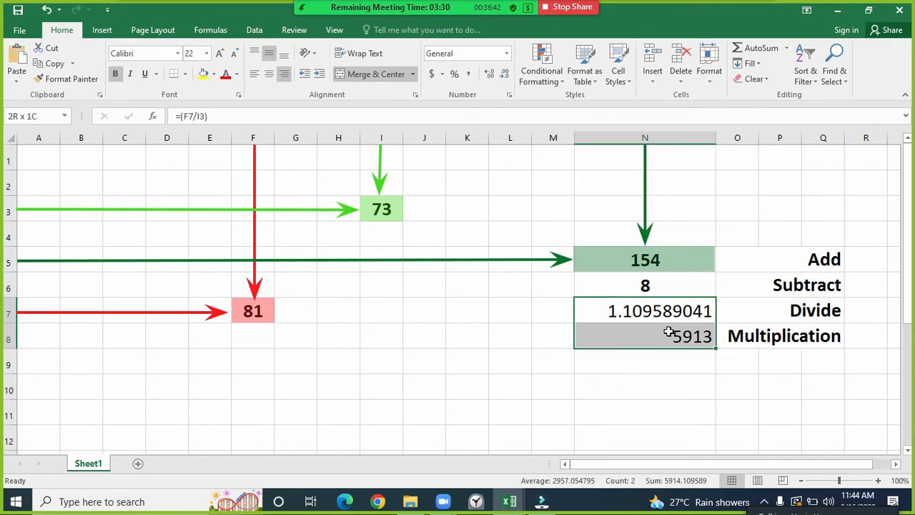
left_click(275, 76)
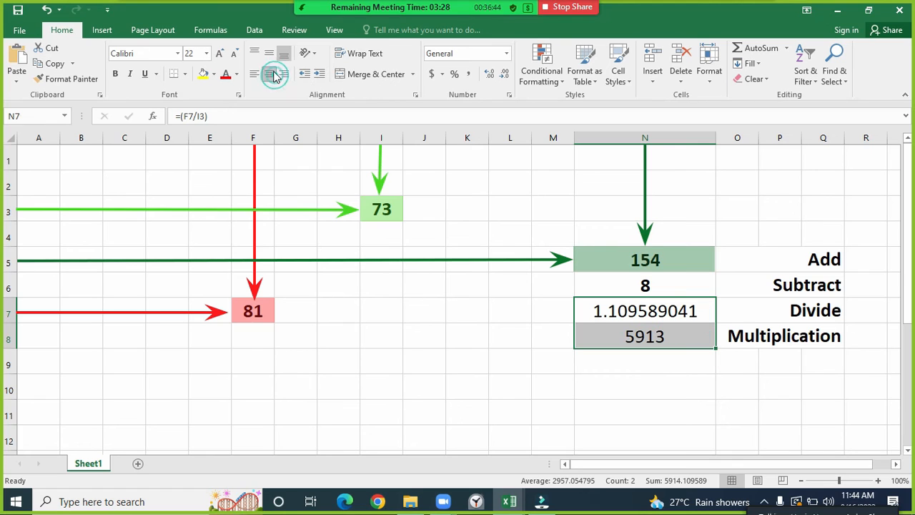
left_click(269, 53)
left_click(115, 74)
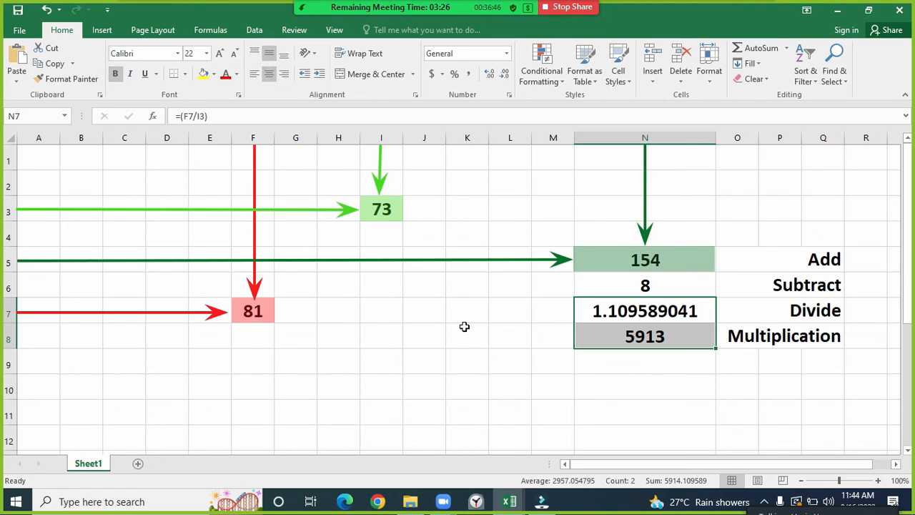
left_click(514, 229)
left_click(388, 209)
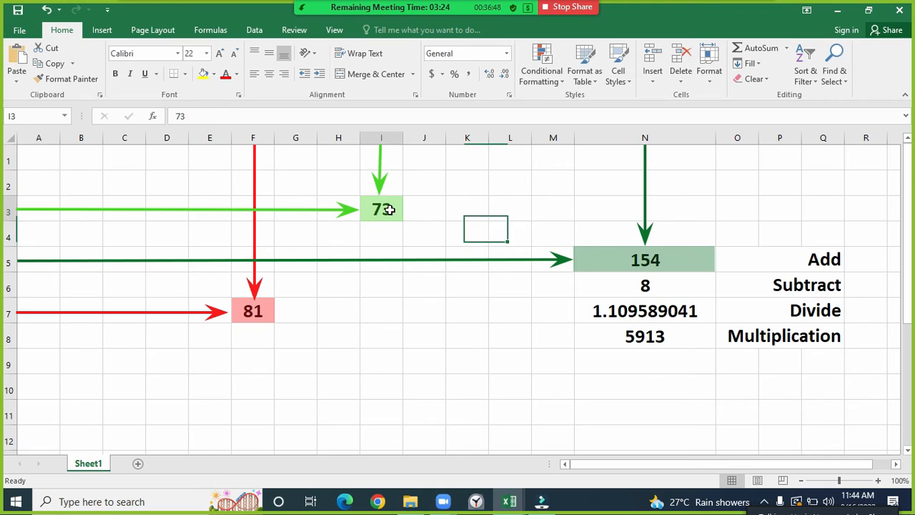
left_click(268, 312)
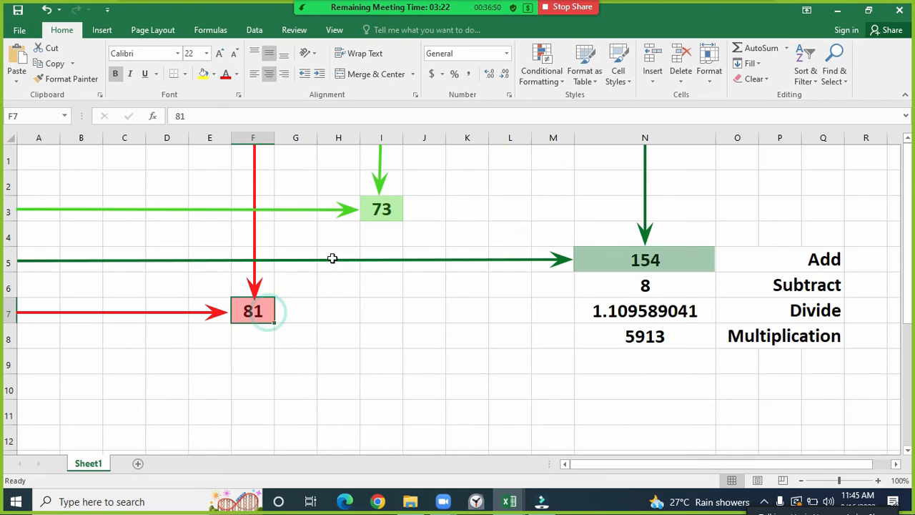
left_click(382, 212)
left_click(257, 313)
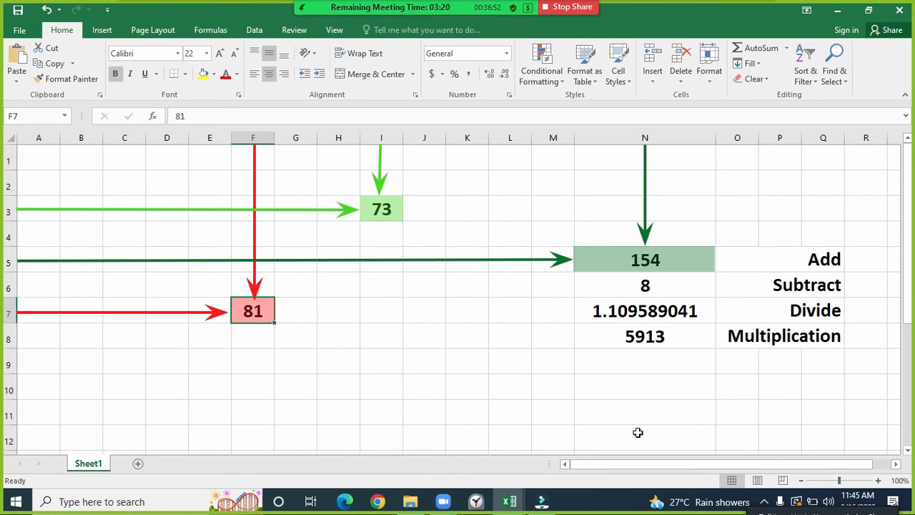
left_click_drag(868, 236, 653, 368)
left_click(553, 391)
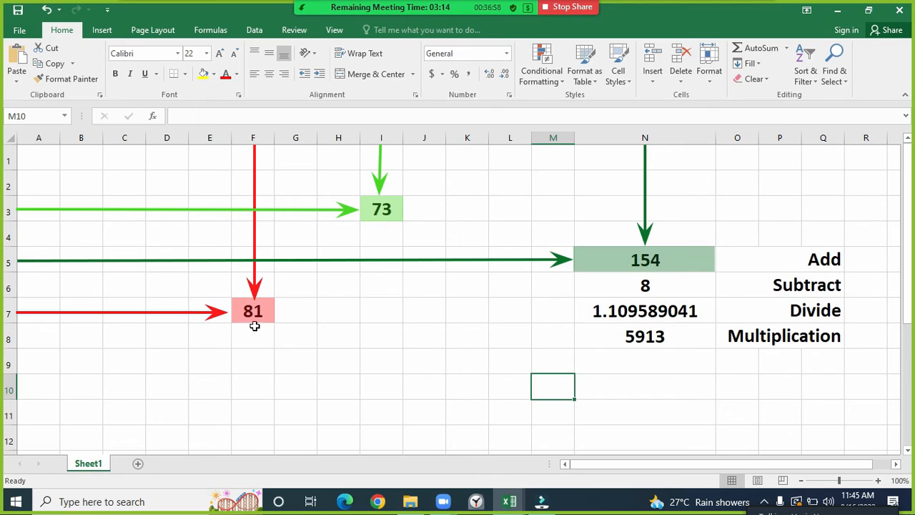
- Change the value in F7 to 8 and the value in I3 to 4
left_click(260, 304)
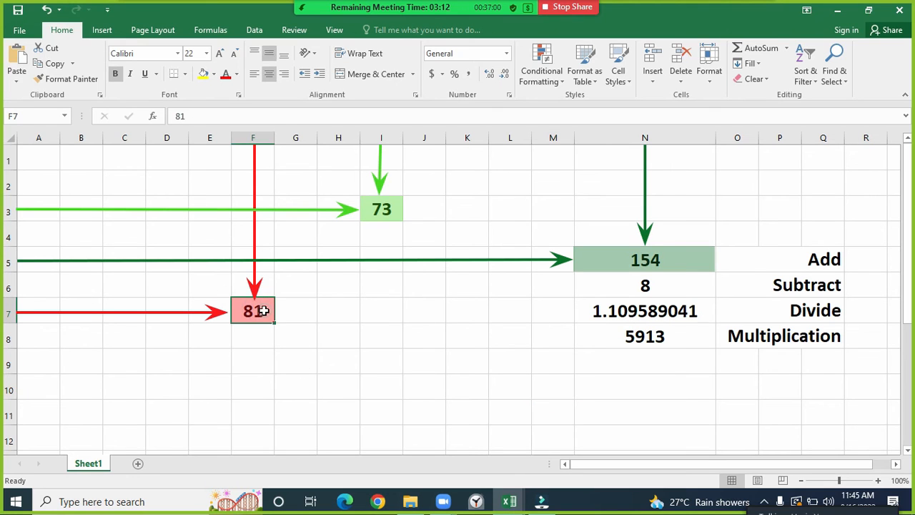
double_click(263, 310)
key("BackSpace")
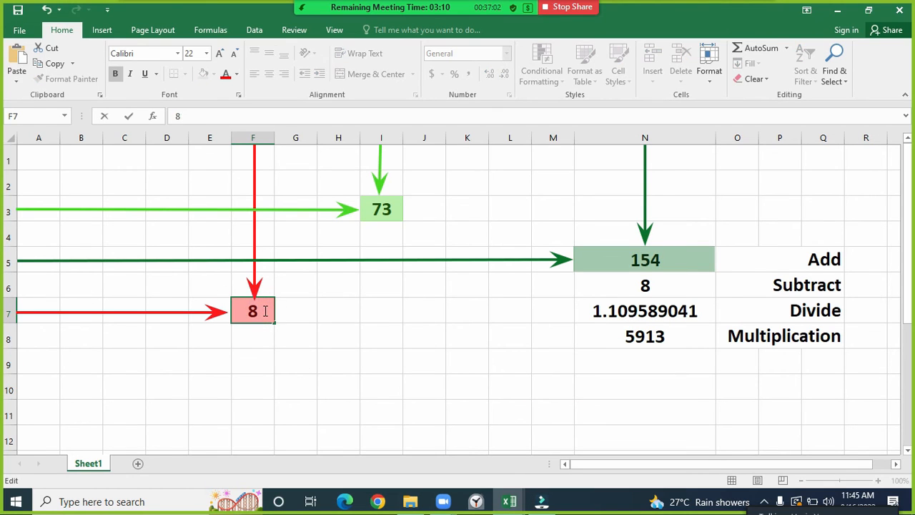
double_click(393, 211)
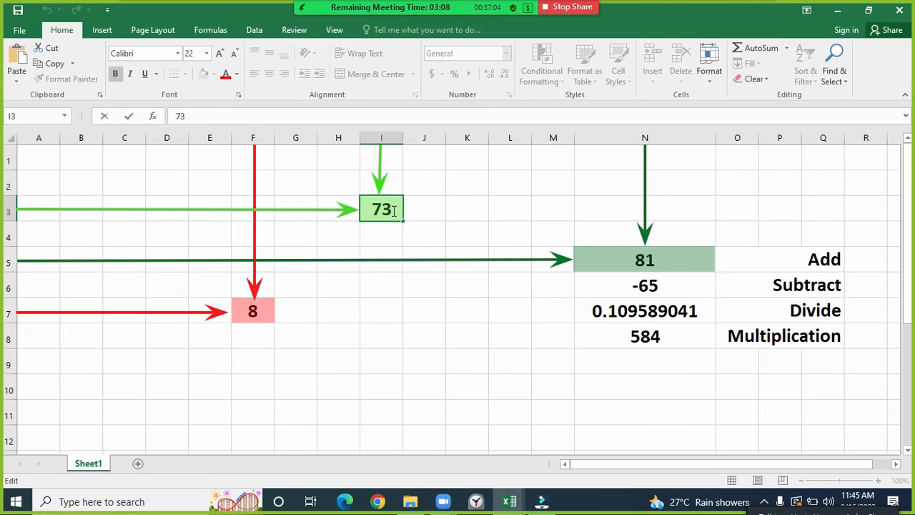
key("BackSpace")
key("BackSpace")
type("2")
key("BackSpace")
type("4")
key("Return")
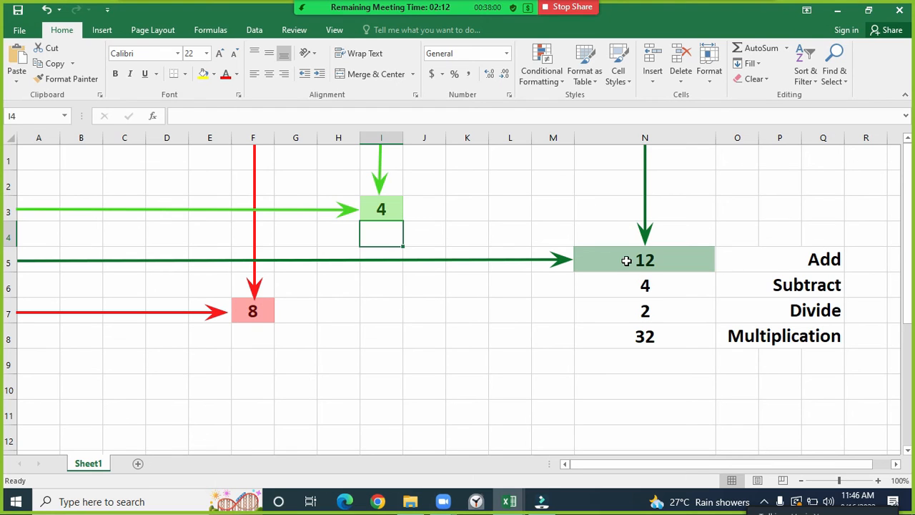
- Turn the add formula in N5 and the subtract formula in N6 into displayed text by prefixing each with an apostrophe
double_click(623, 261)
left_click(600, 260)
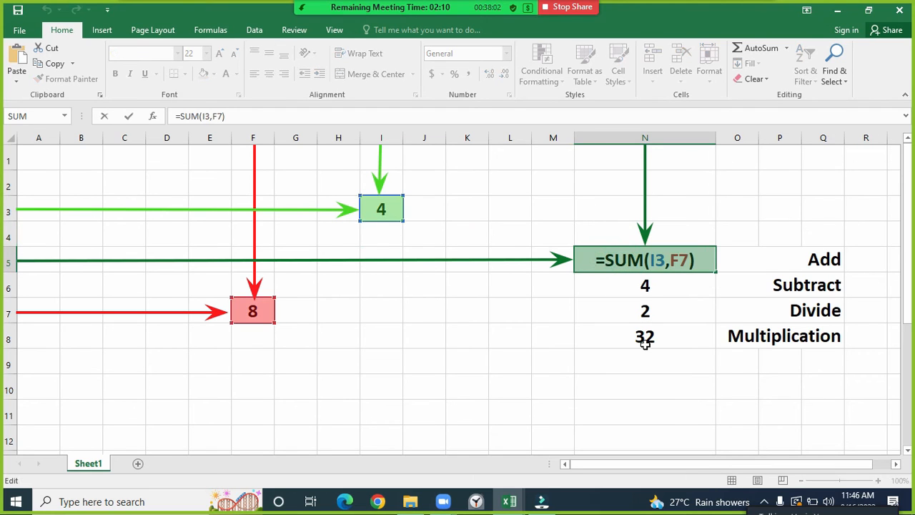
type("'")
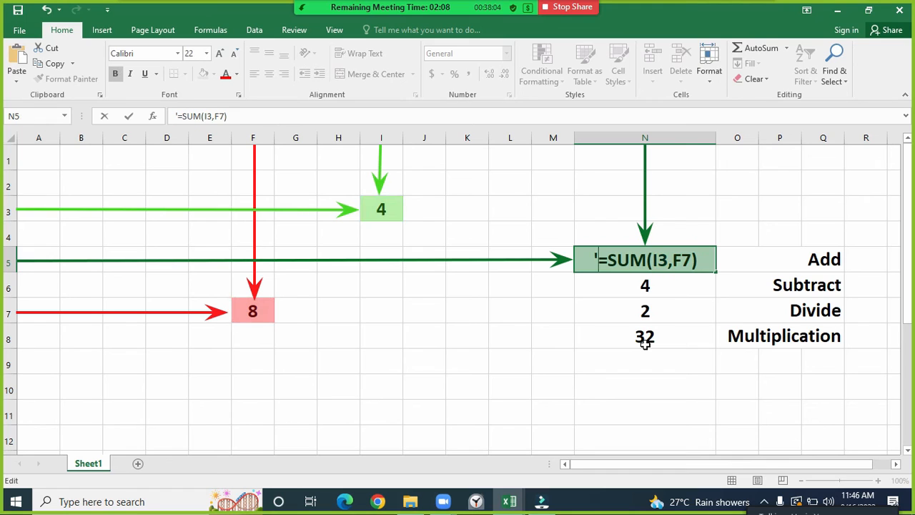
left_click(608, 280)
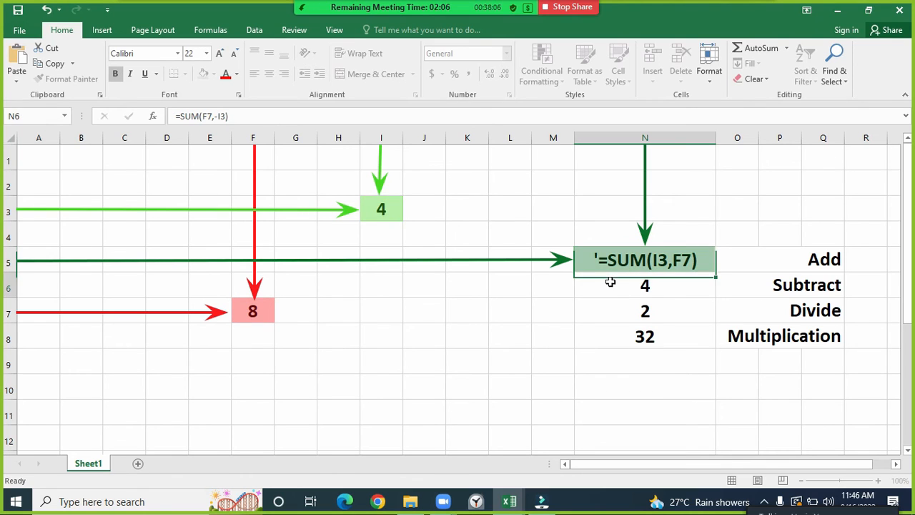
double_click(608, 281)
left_click(593, 281)
type("'")
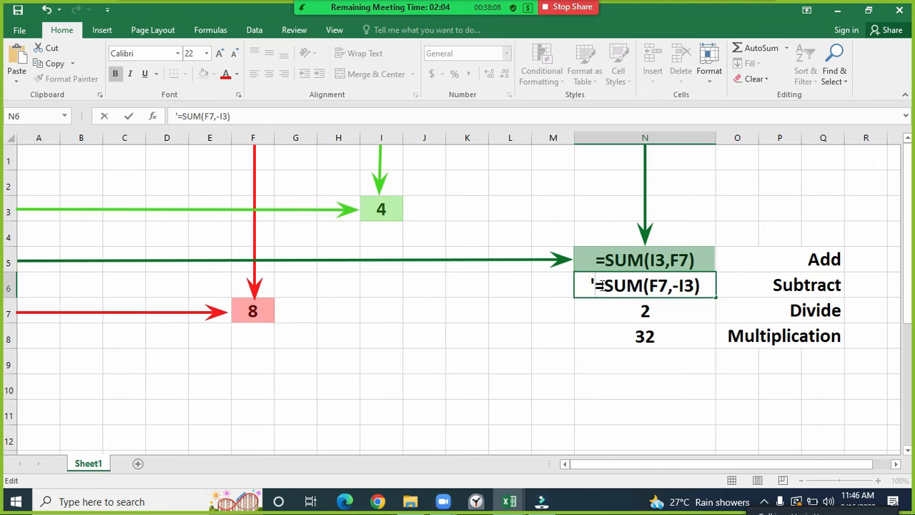
- Prefix the divide formula in N7 and the multiplication formula in N8 with an apostrophe so both display as text
double_click(611, 310)
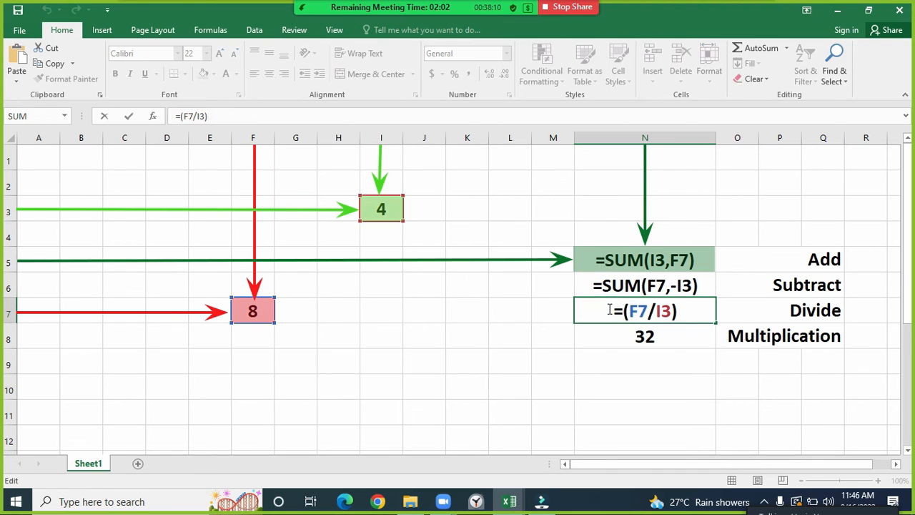
left_click(609, 310)
type("'")
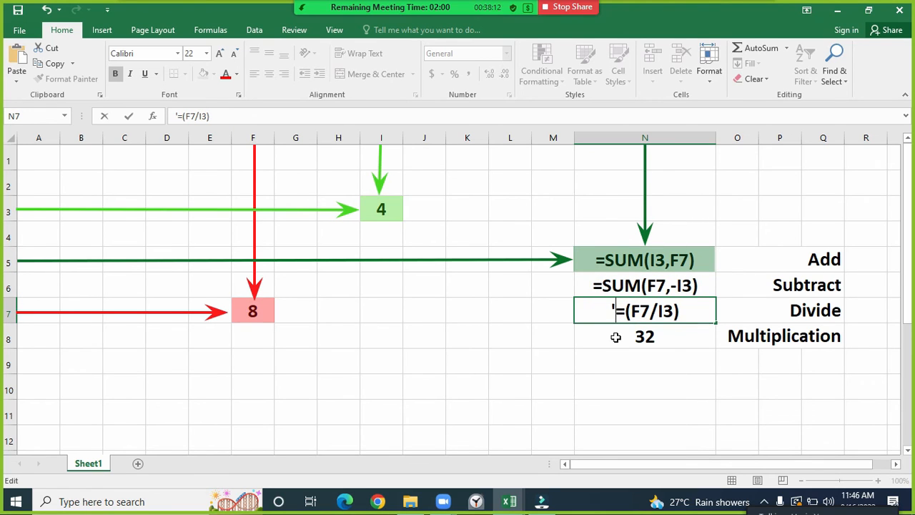
left_click(612, 335)
double_click(616, 336)
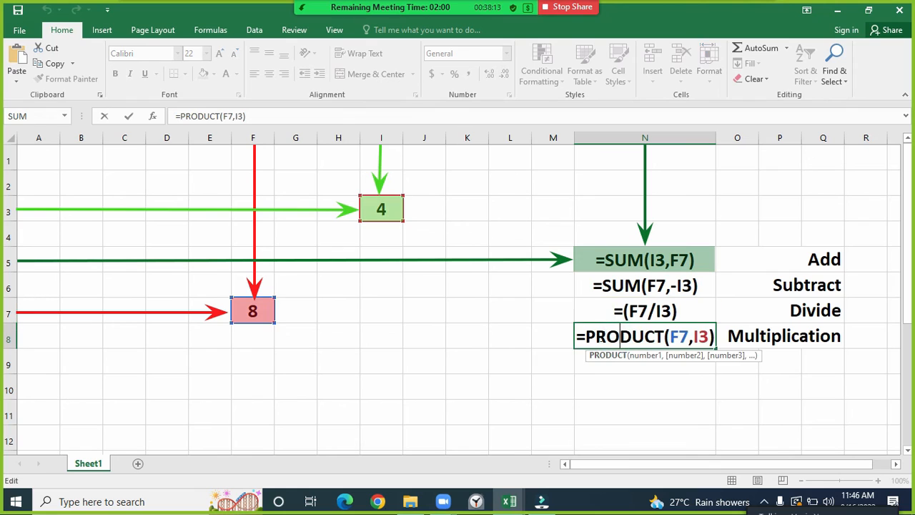
left_click(579, 336)
type("'")
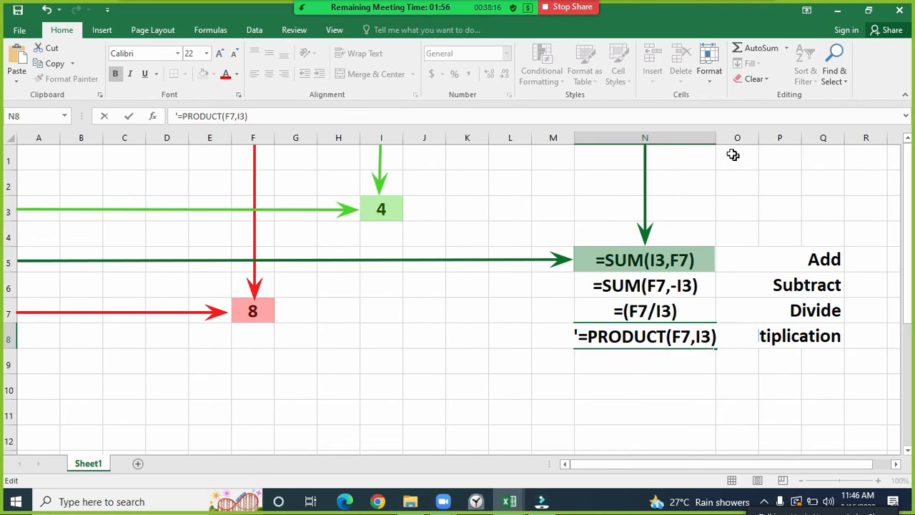
key("ctrl+Return")
- Widen column N slightly around the formula texts and mark out a screen capture region over the sheet
left_click(705, 445)
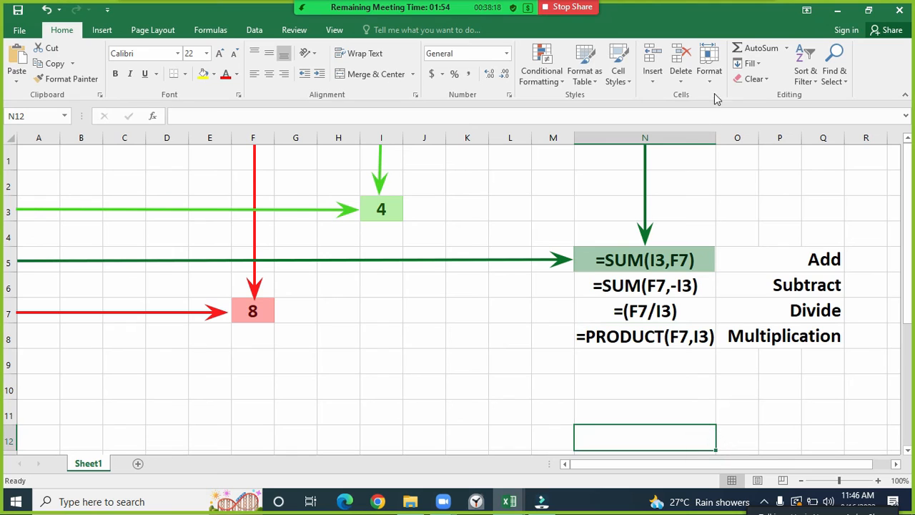
left_click_drag(715, 140, 728, 137)
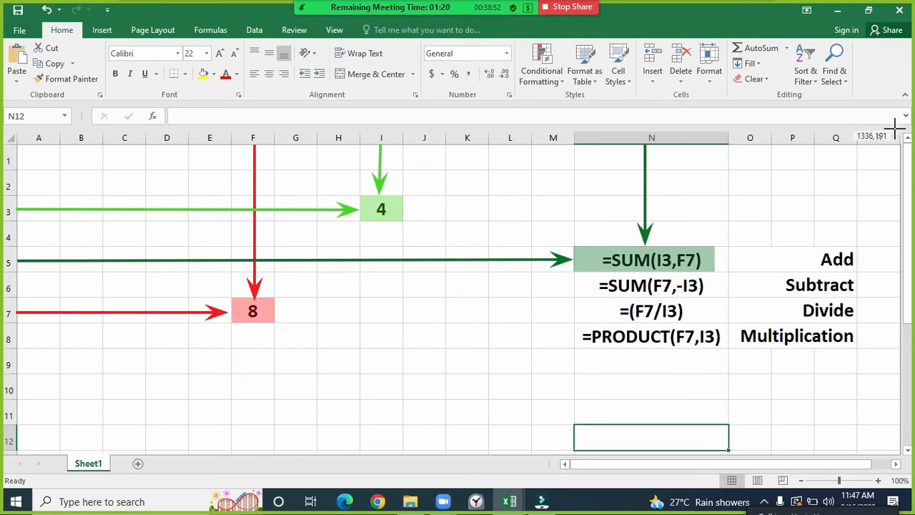
left_click_drag(857, 131, 1, 348)
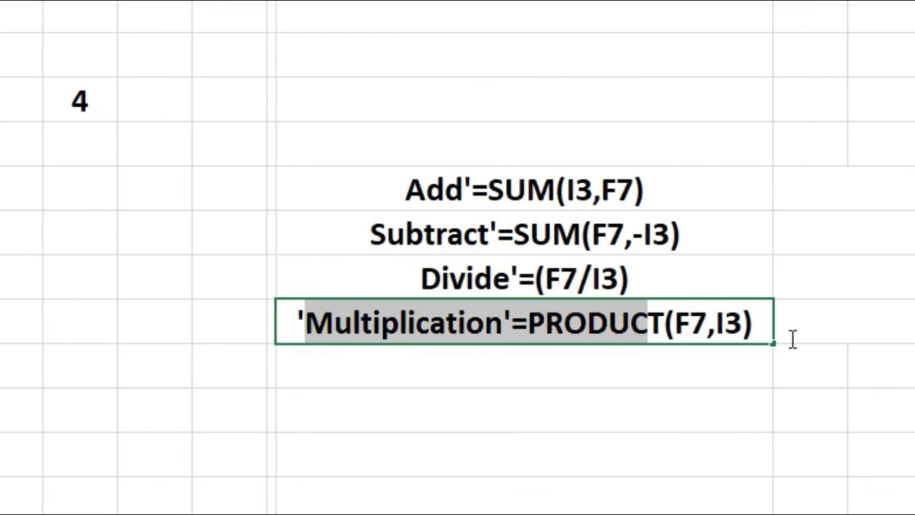
- Highlight the full multiplication formula text below the Divide entry, leave the cell, and bring the Book1 workbook to the front
left_click_drag(791, 339, 838, 344)
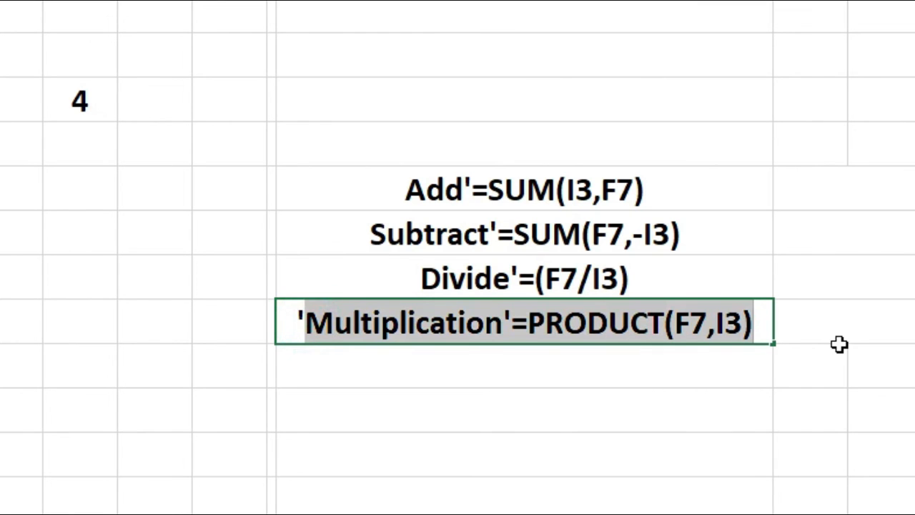
left_click(490, 452)
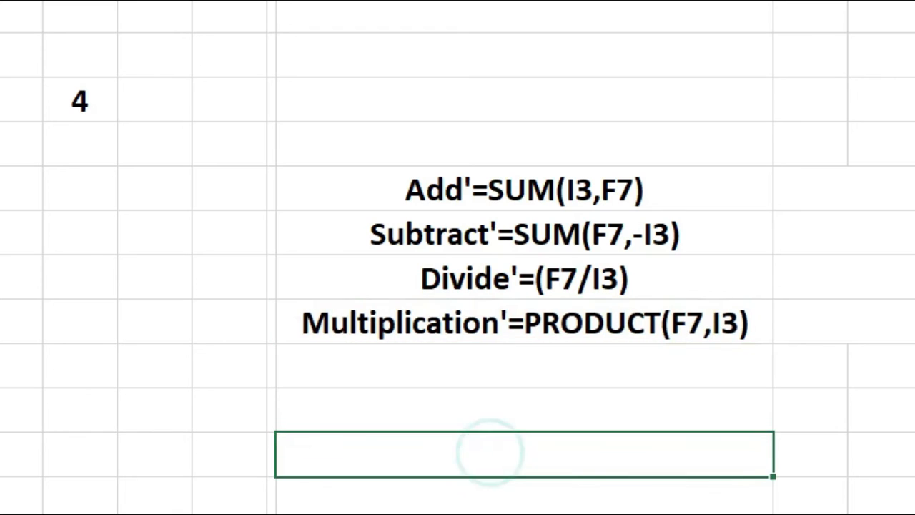
mouse_move(366, 509)
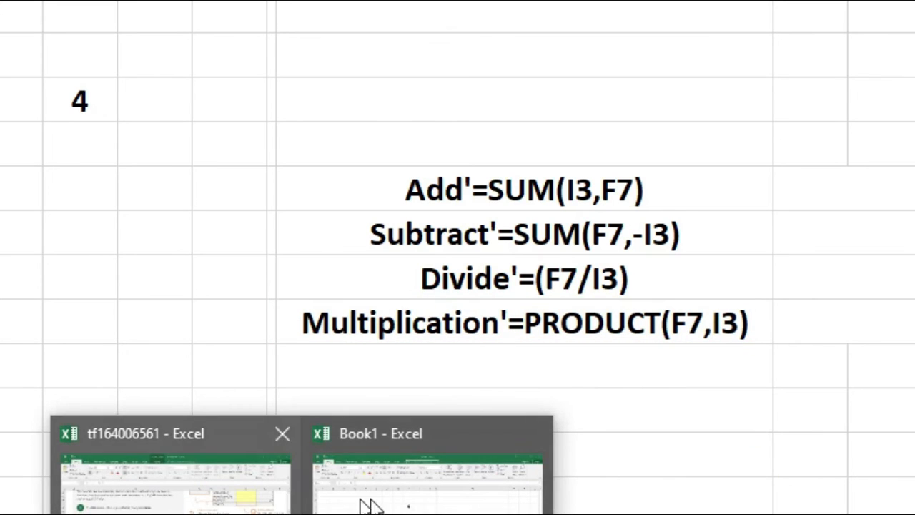
left_click(399, 506)
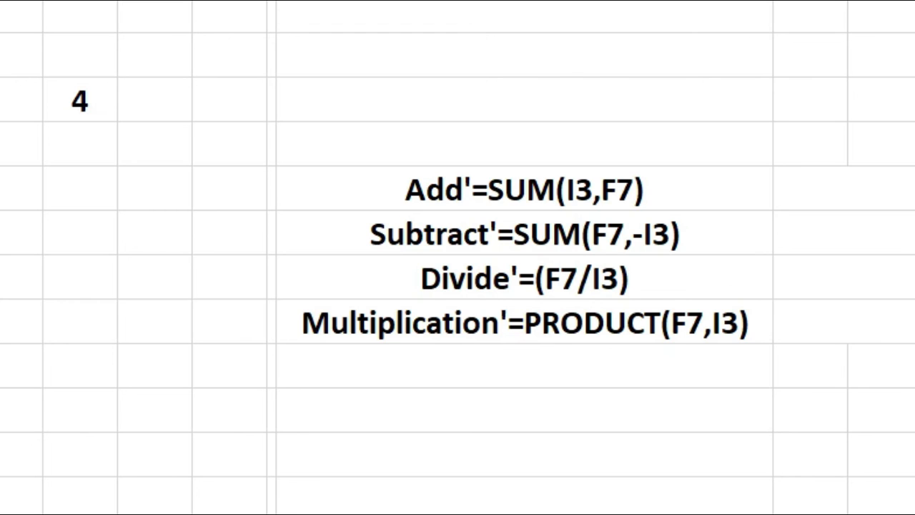
- Clear the four labelled formula texts from cells N5:N8
left_click(484, 187)
key("shift+Down")
key("shift+Down")
key("shift+Down")
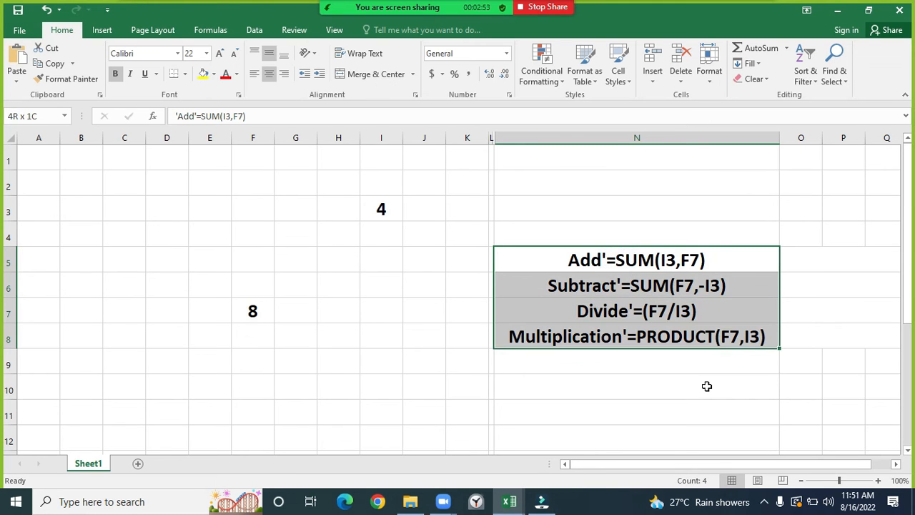
key("Delete")
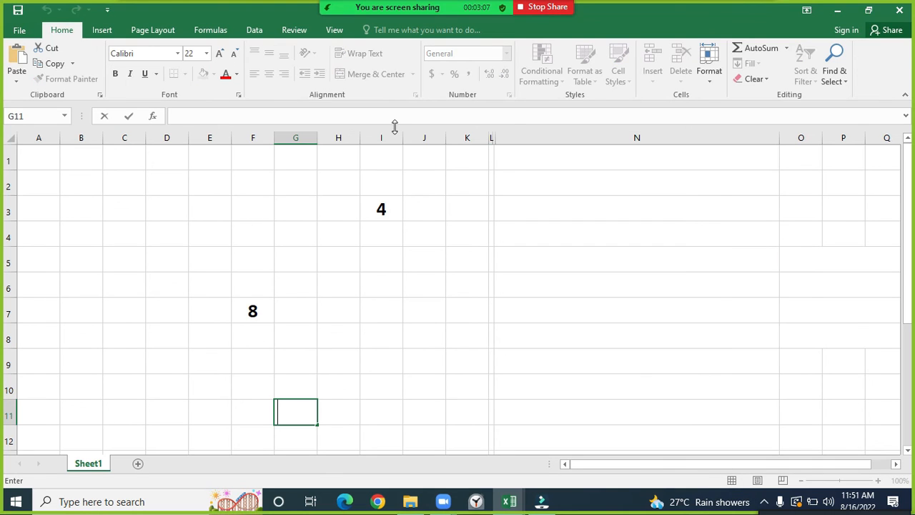
- Highlight column I, row 7, row 3 and column F to point out the addresses of the two number cells
left_click(390, 130)
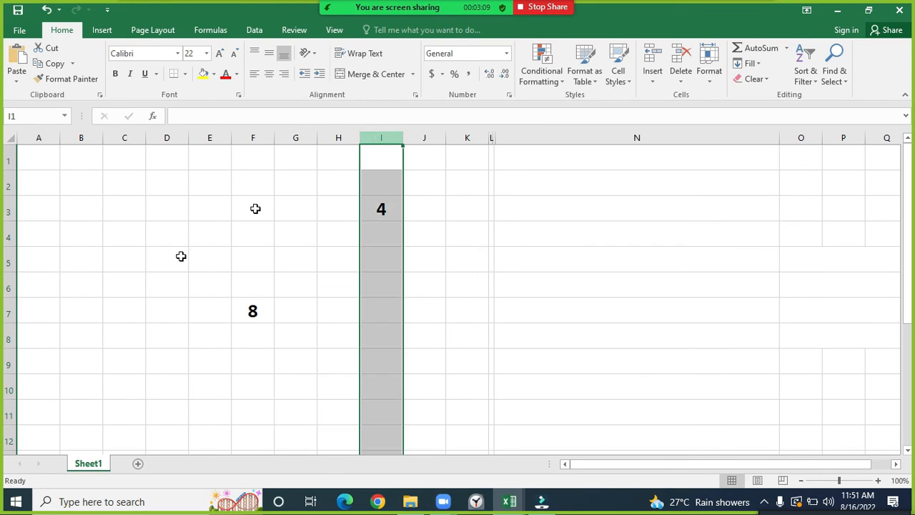
left_click(9, 313)
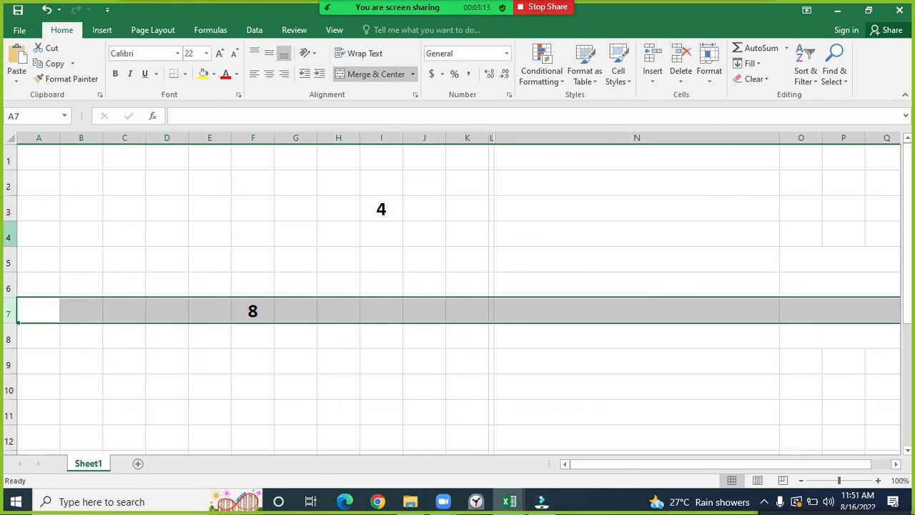
left_click(9, 210)
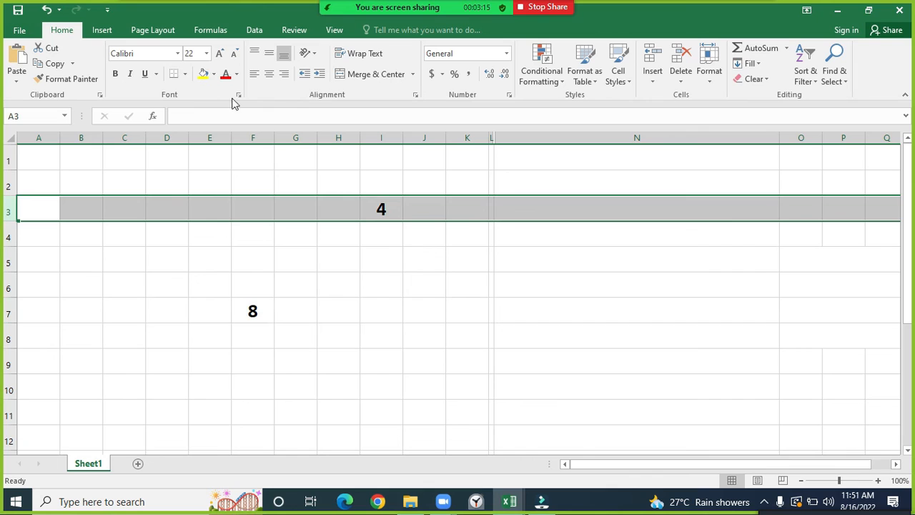
left_click(250, 134)
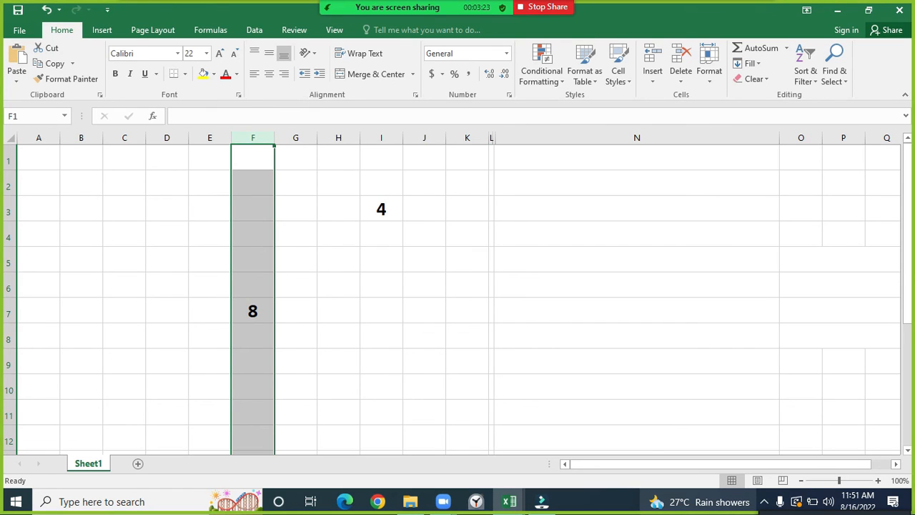
- Enter the formula =sum(4,8) in cell N4, using the literal numbers instead of cell references
left_click(525, 239)
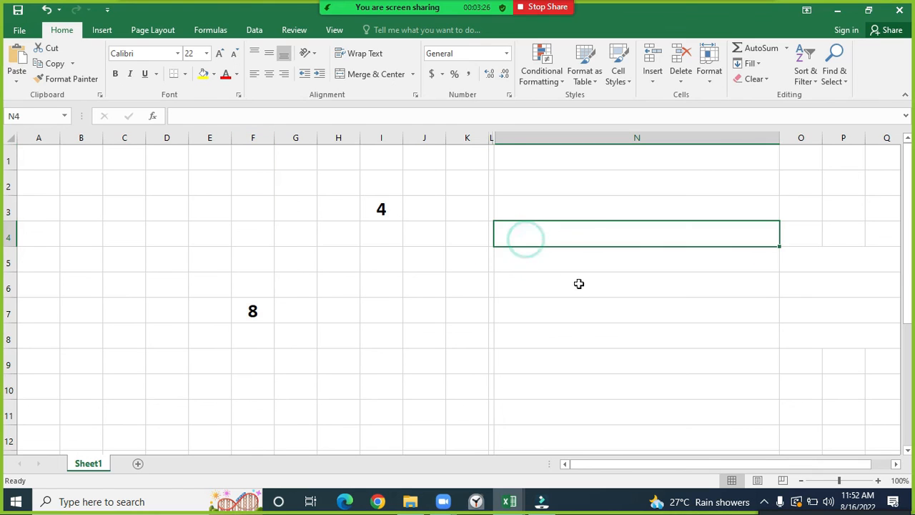
double_click(592, 230)
type("=s")
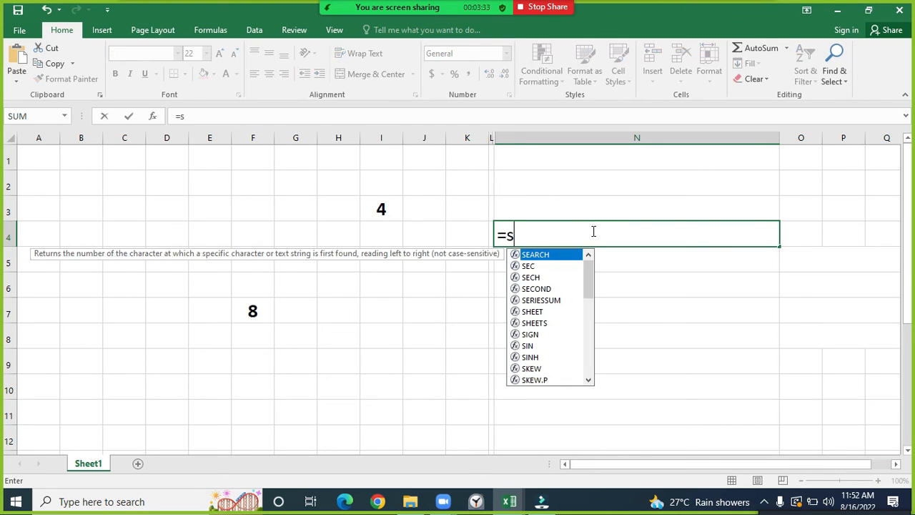
type("u")
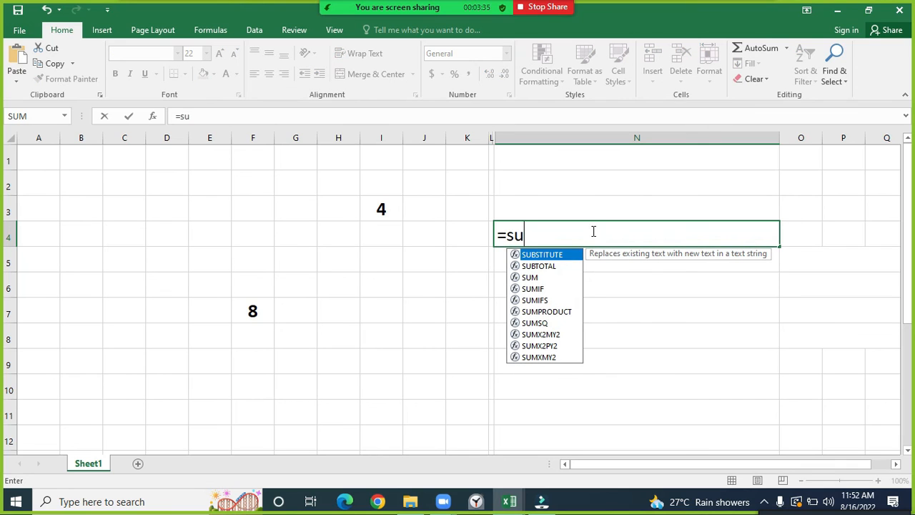
type("m")
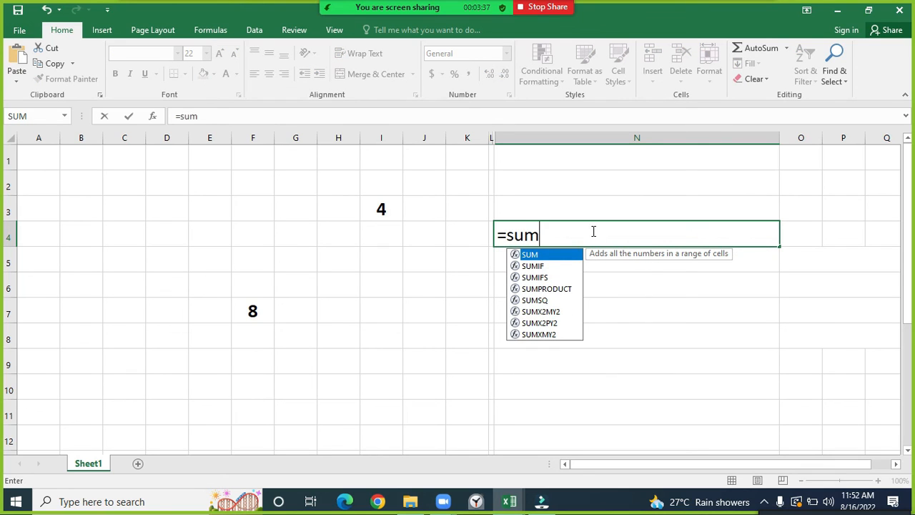
type("(")
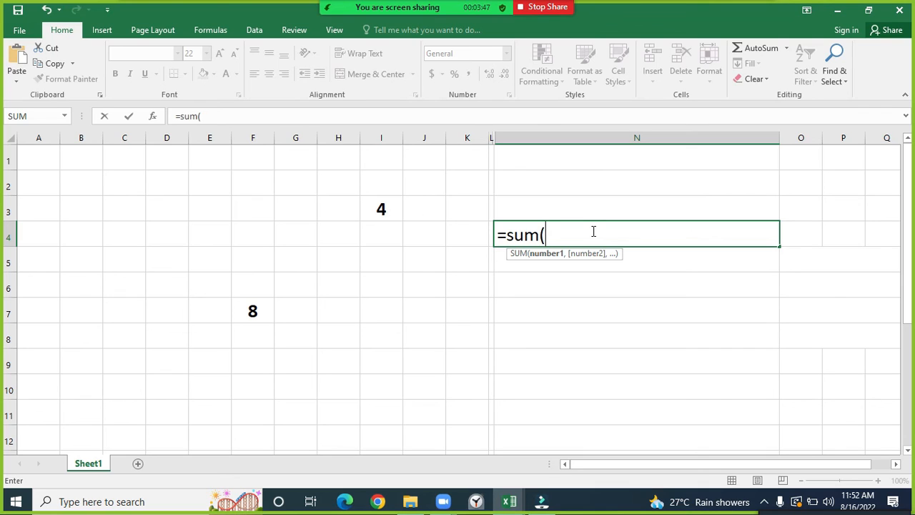
type("4,")
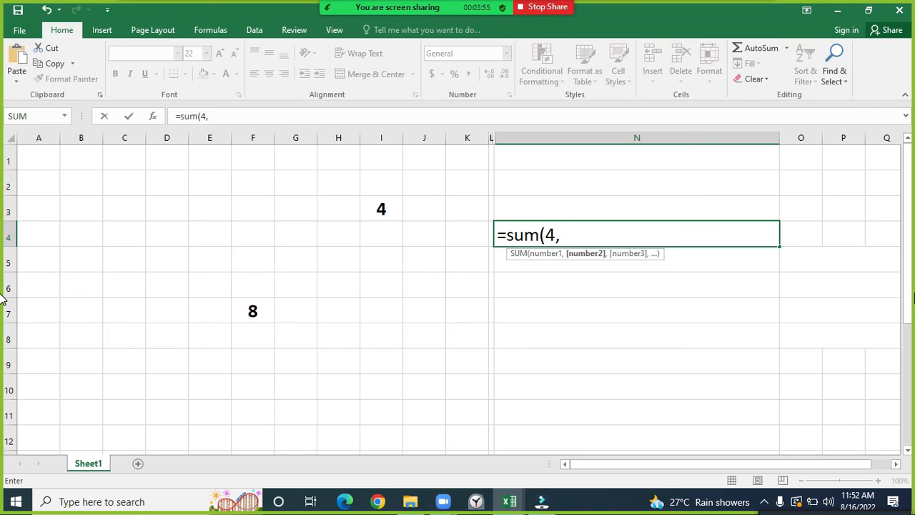
type("8)")
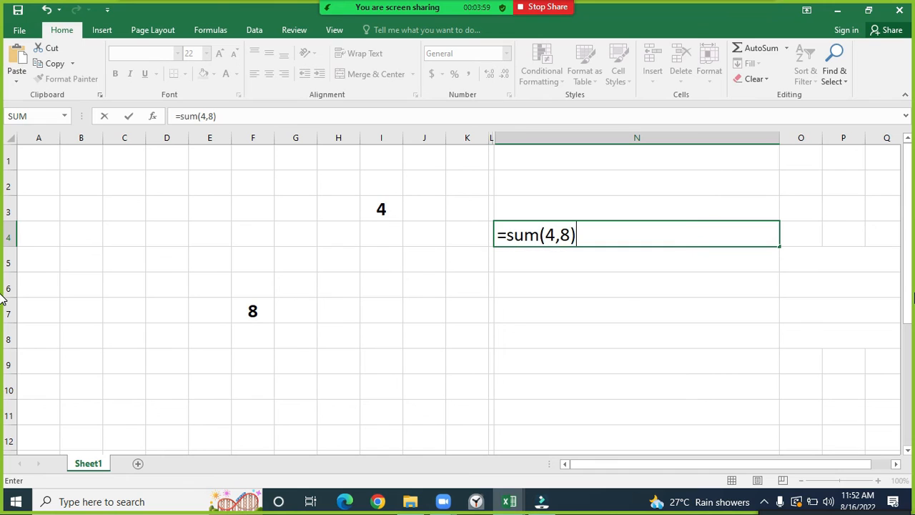
key("Return")
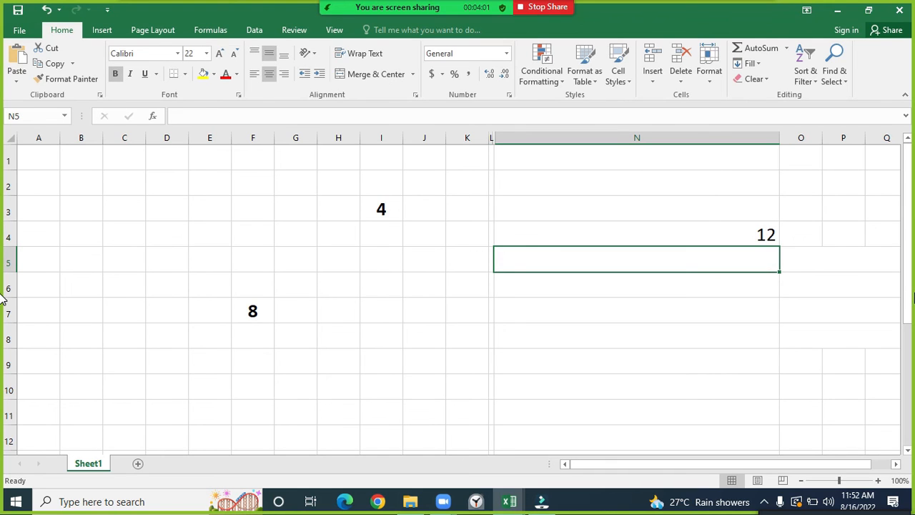
- Change the value in cell I3 to 14
left_click(379, 209)
double_click(379, 209)
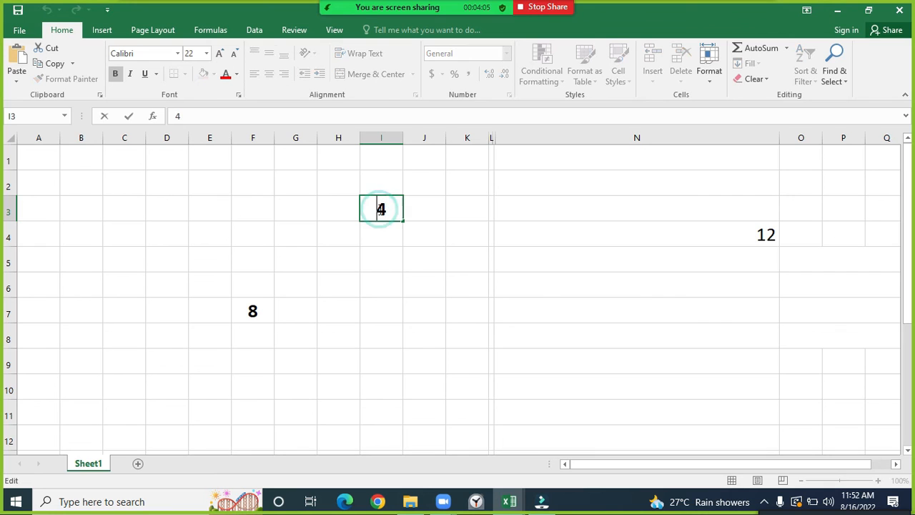
type("1")
key("Return")
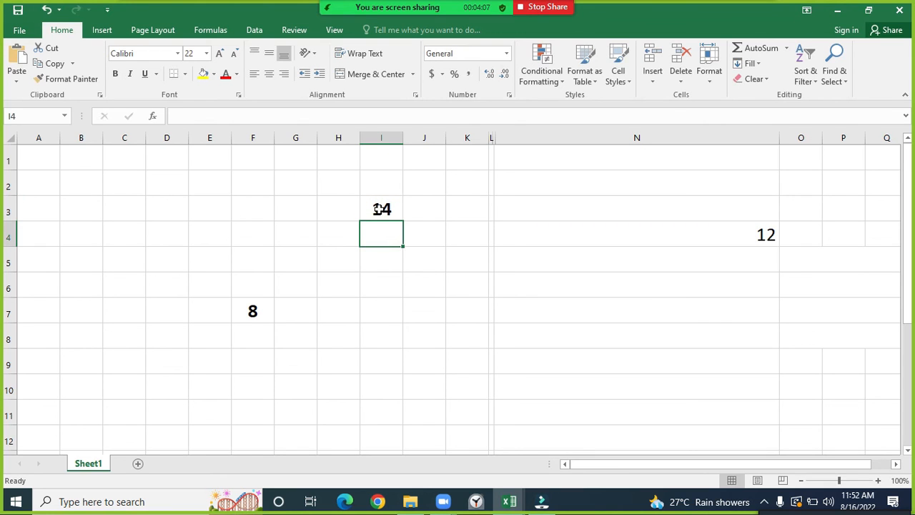
- Center the sum result in N4 horizontally and vertically and make it bold
left_click(723, 224)
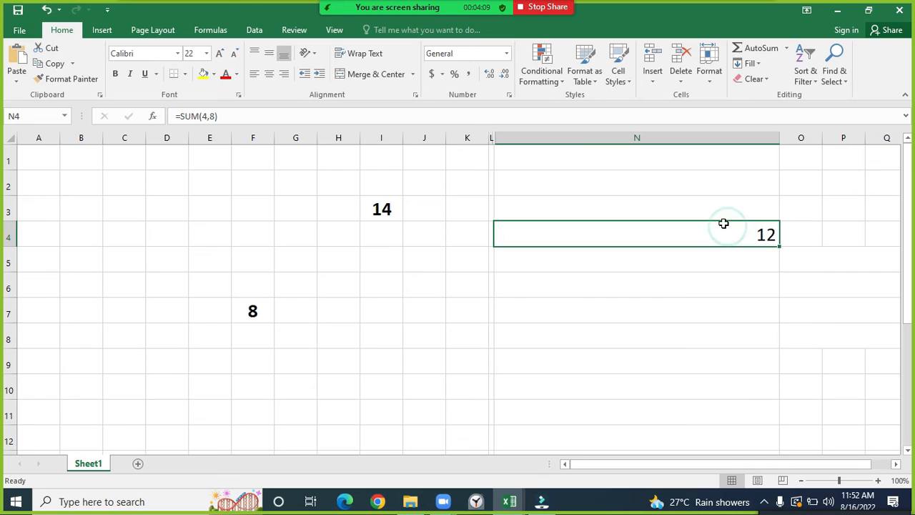
left_click(269, 74)
left_click(271, 53)
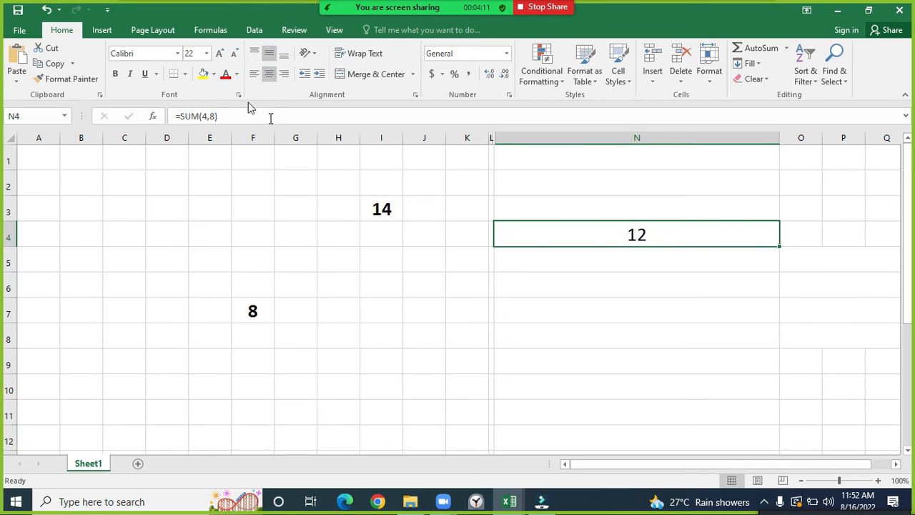
left_click(115, 74)
- Open the SUM formula in cell N4 for editing and highlight its literal arguments 4,8
double_click(664, 242)
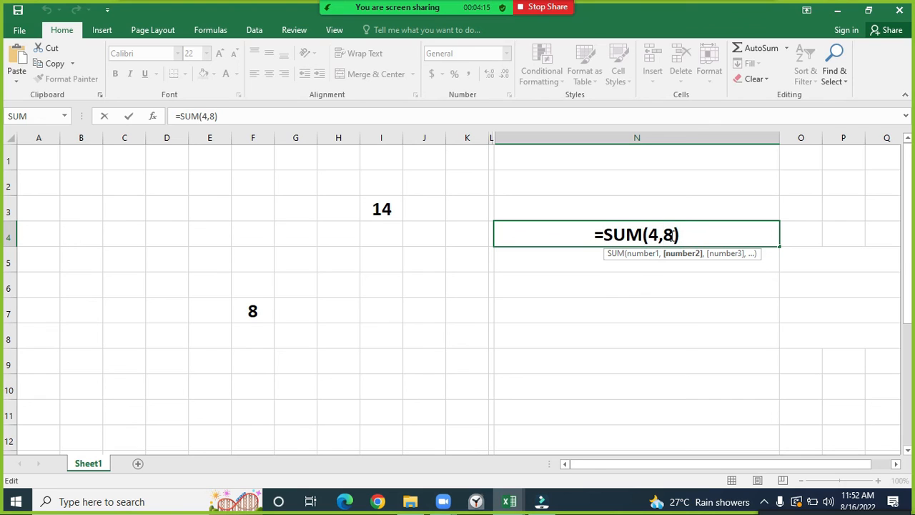
left_click_drag(674, 234, 648, 234)
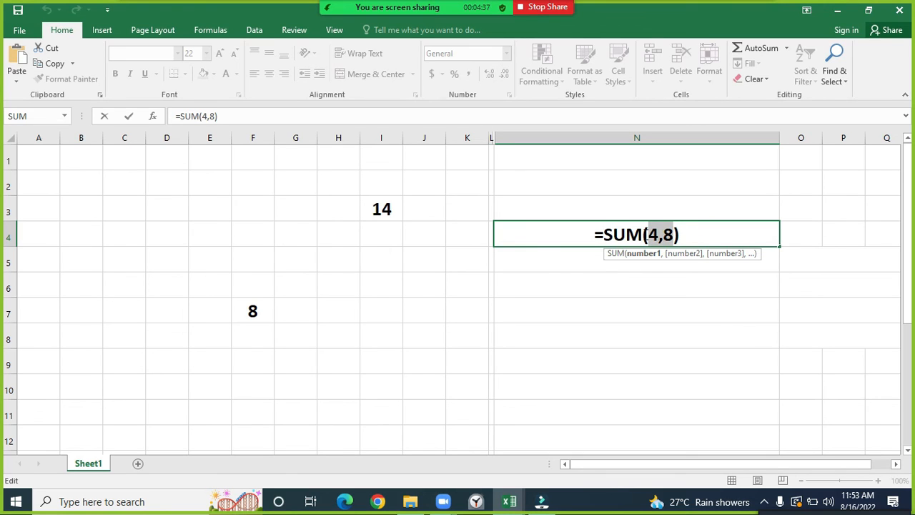
left_click(642, 234)
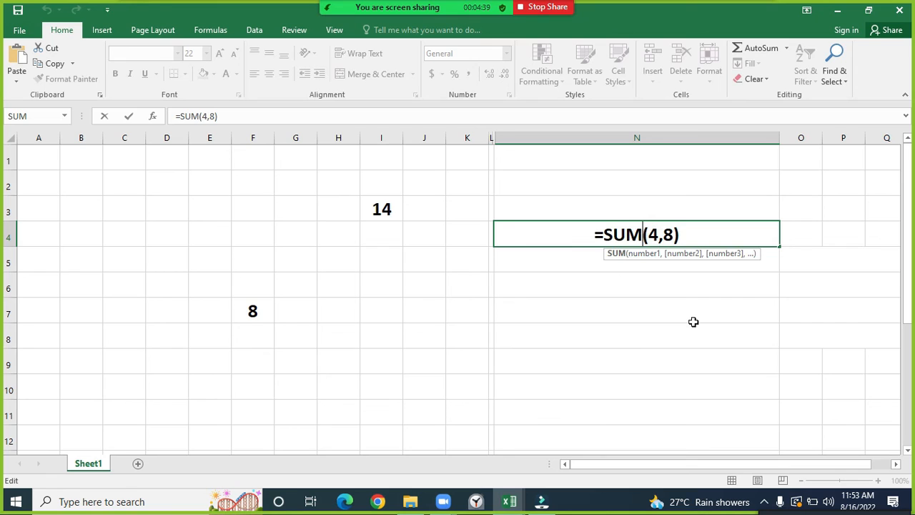
key("BackSpace")
key("BackSpace")
key("BackSpace")
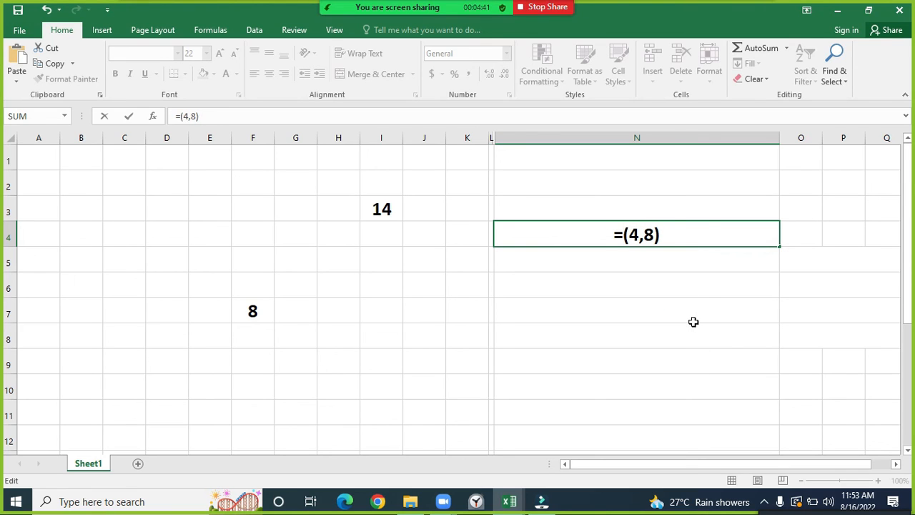
key("ctrl+z")
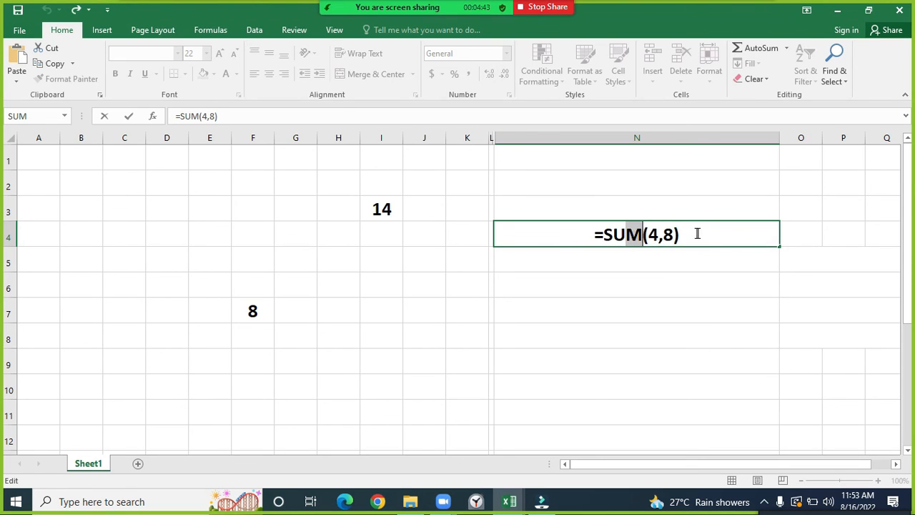
- Rewrite the formula in N4 as =(4+8), removing the SUM function name and replacing the comma with a plus sign
left_click_drag(697, 234, 587, 229)
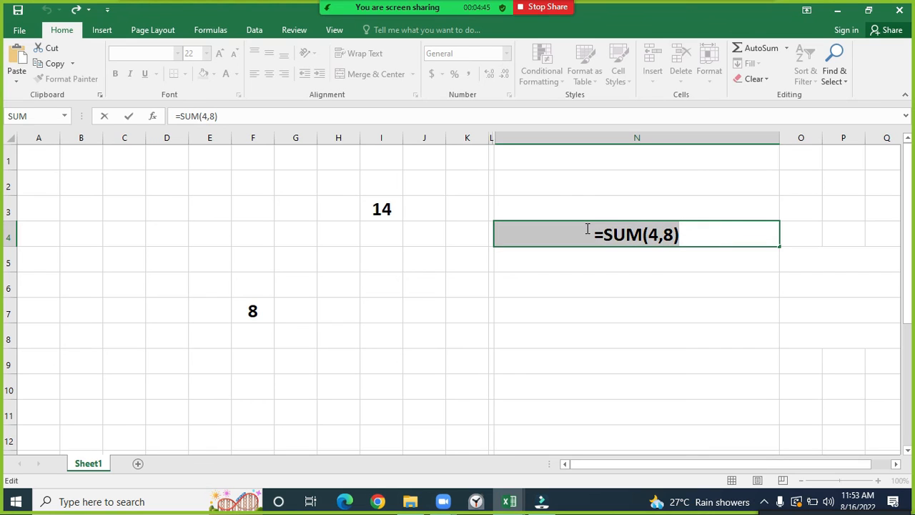
left_click(642, 237)
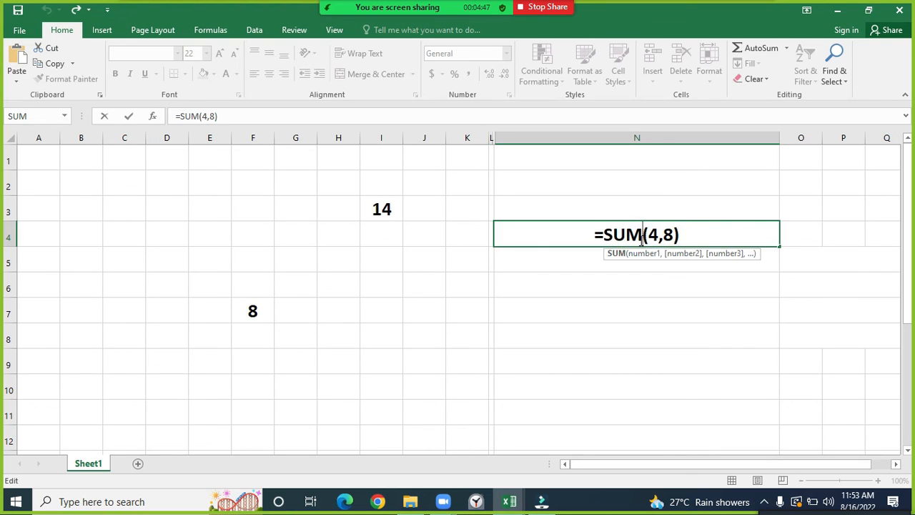
key("BackSpace")
key("BackSpace")
key("BackSpace")
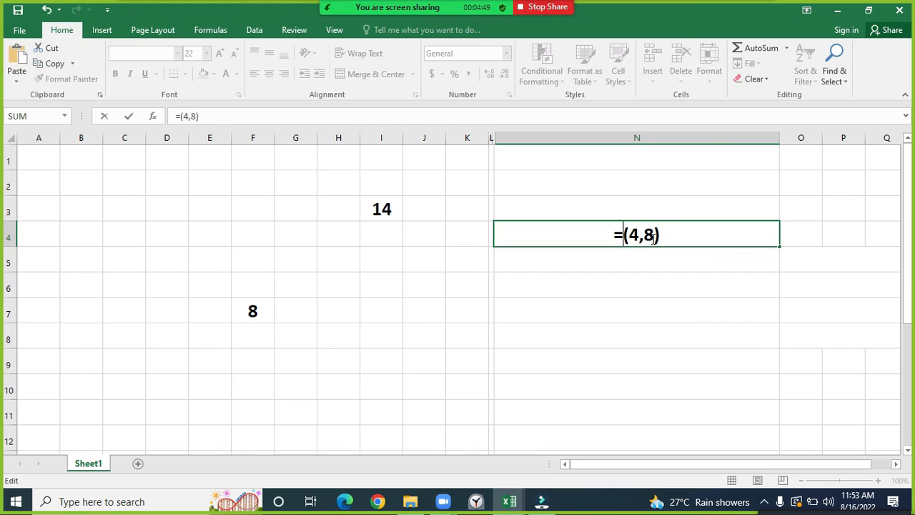
left_click(641, 237)
key("BackSpace")
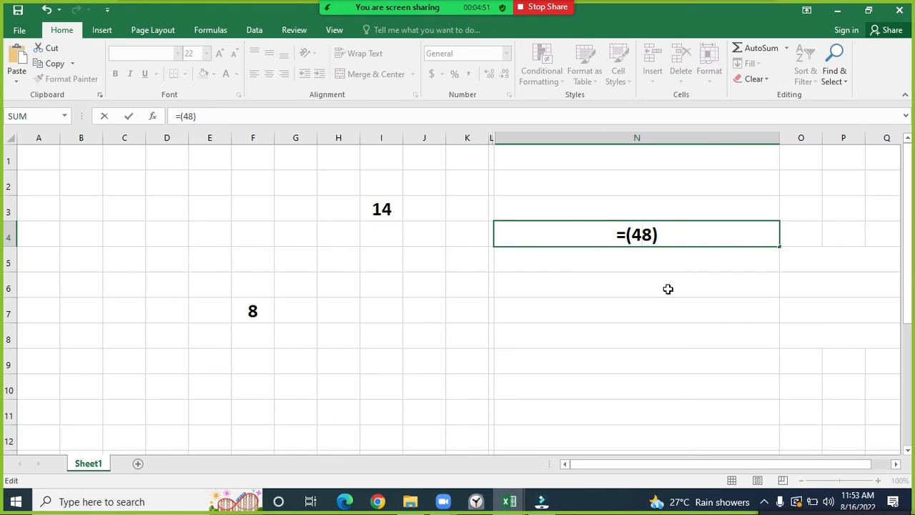
type("+")
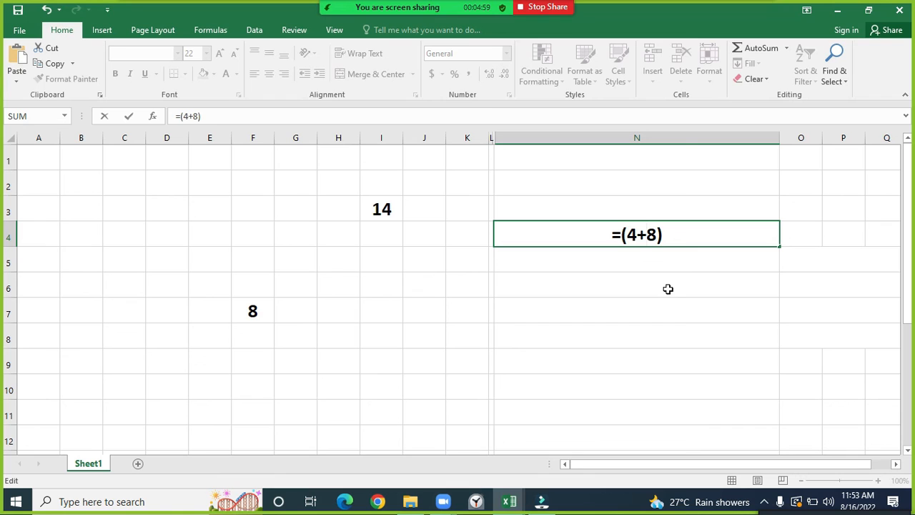
left_click_drag(673, 233, 614, 230)
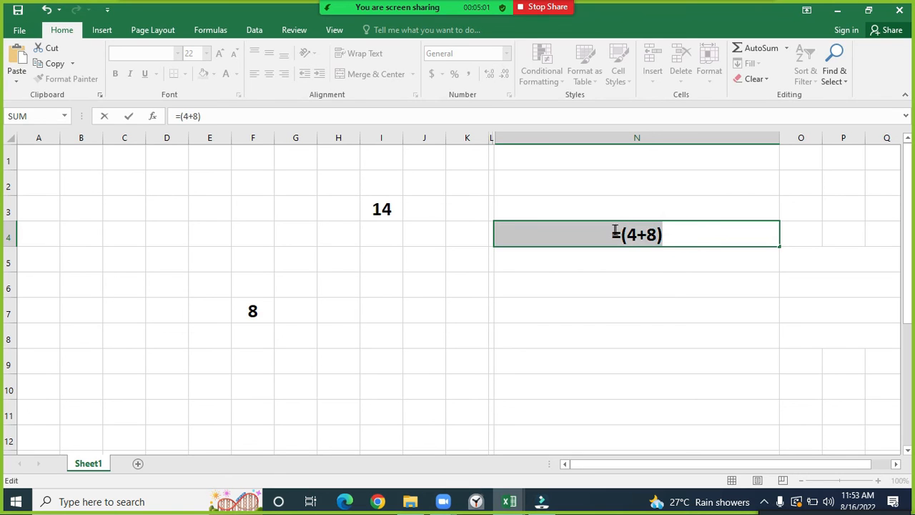
key("Return")
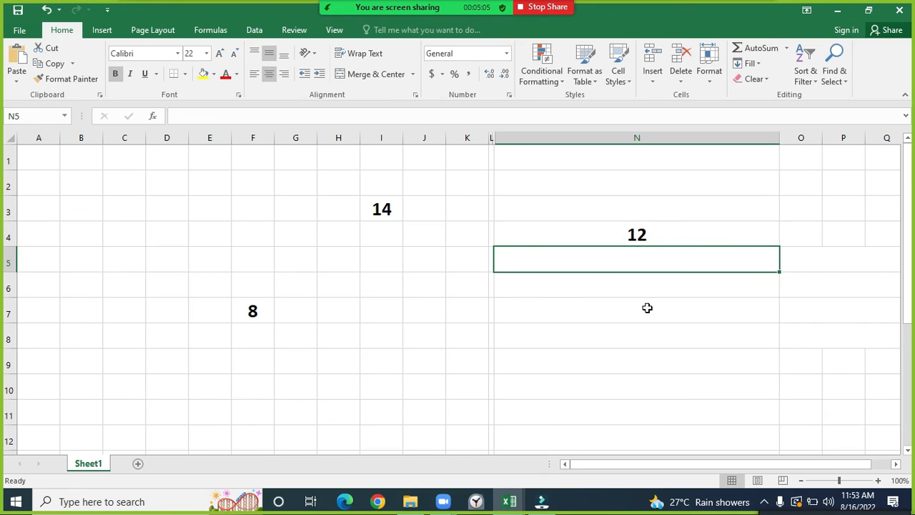
- Change the value in cell I3 to 4
double_click(380, 208)
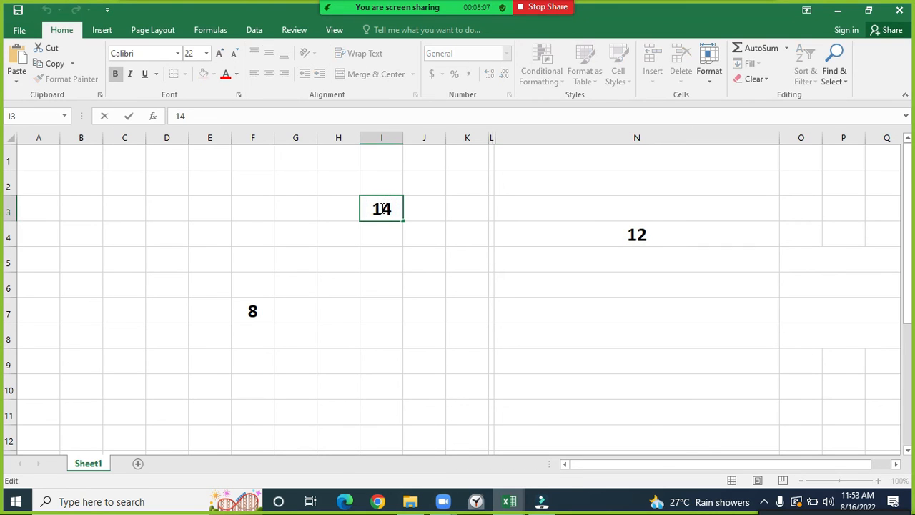
key("BackSpace")
key("Delete")
key("Return")
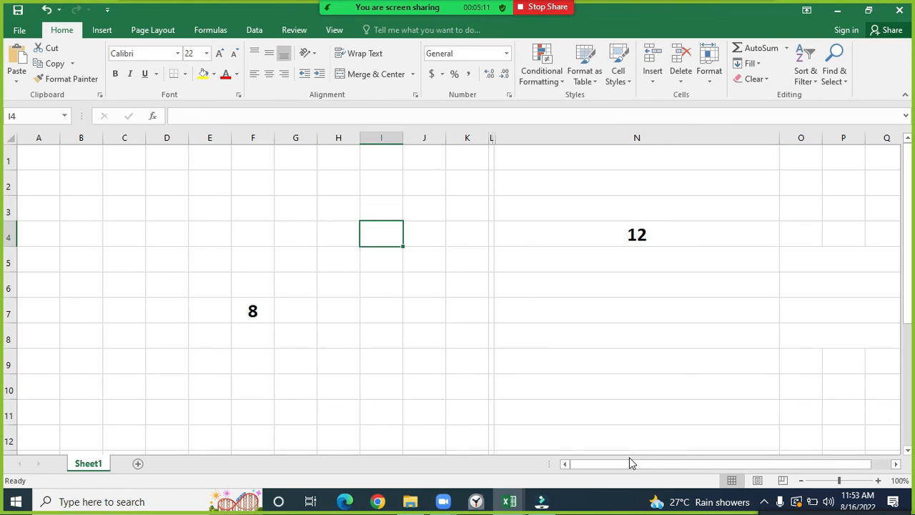
key("Up")
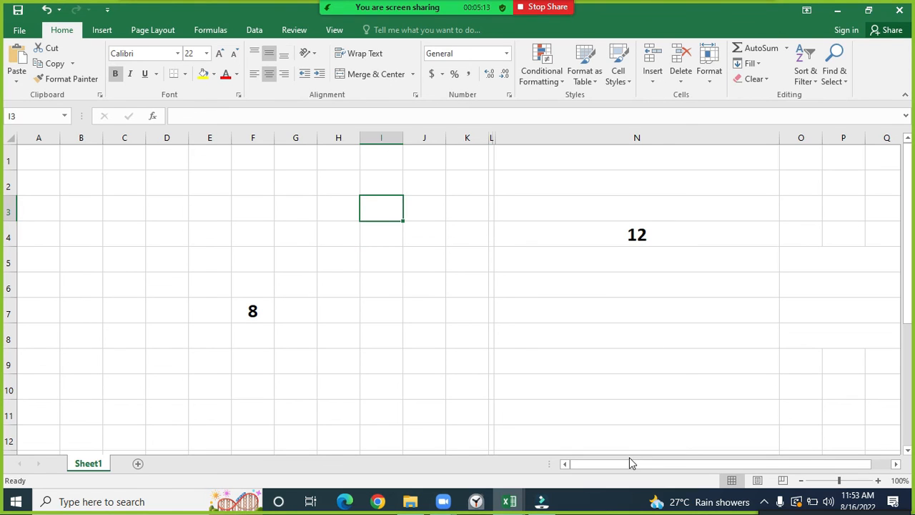
key("ctrl+z")
type("4")
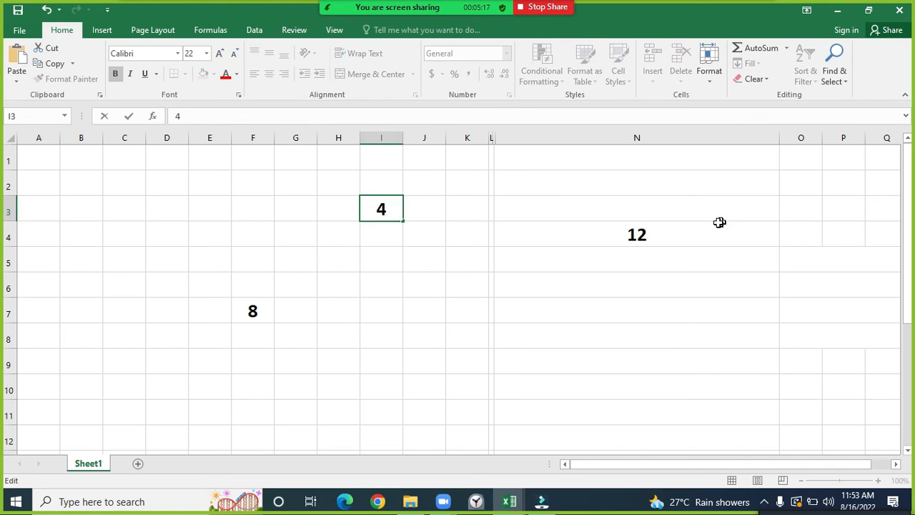
- Replace the literal numbers in the N4 formula with references to the two number cells, making it =(I3+F7)
double_click(680, 237)
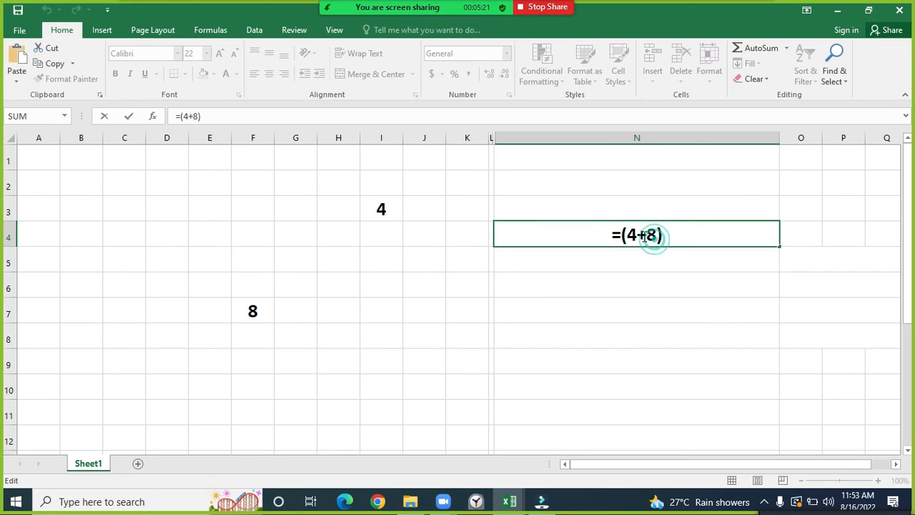
left_click_drag(656, 236, 631, 236)
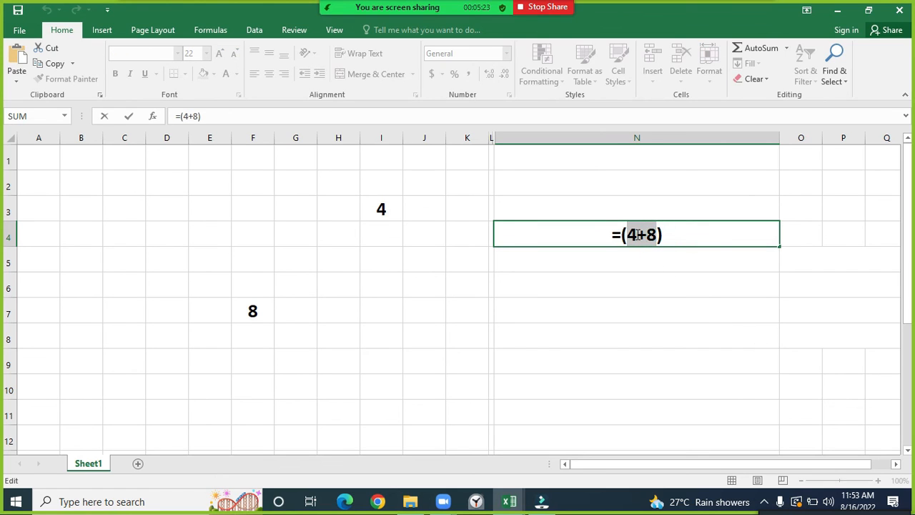
left_click(620, 233)
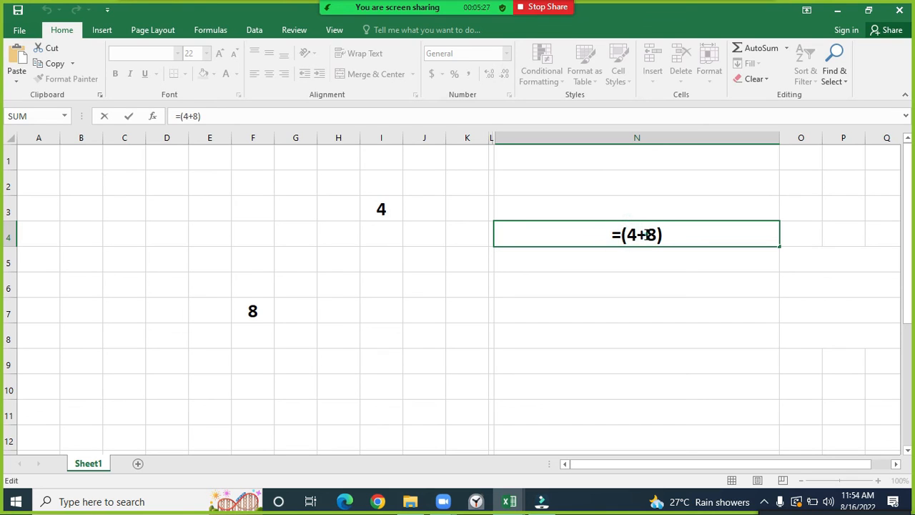
left_click_drag(647, 235, 638, 234)
left_click(443, 501)
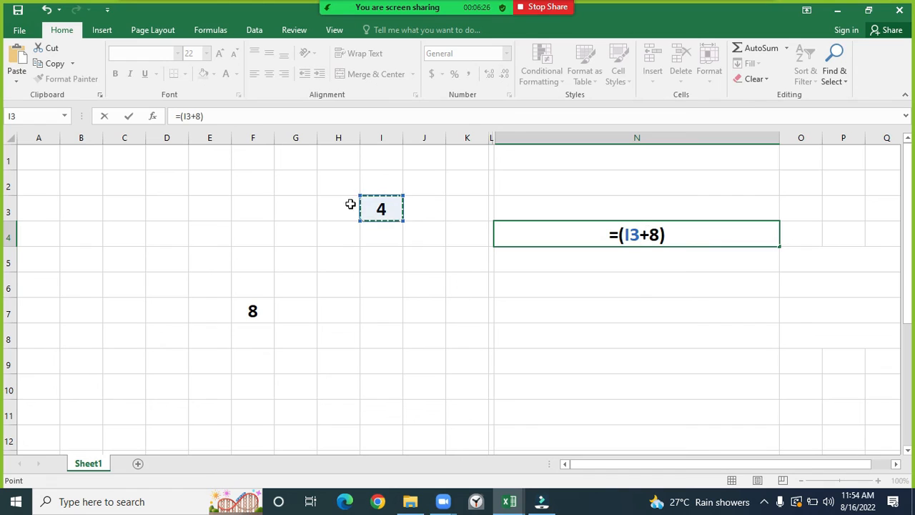
double_click(633, 236)
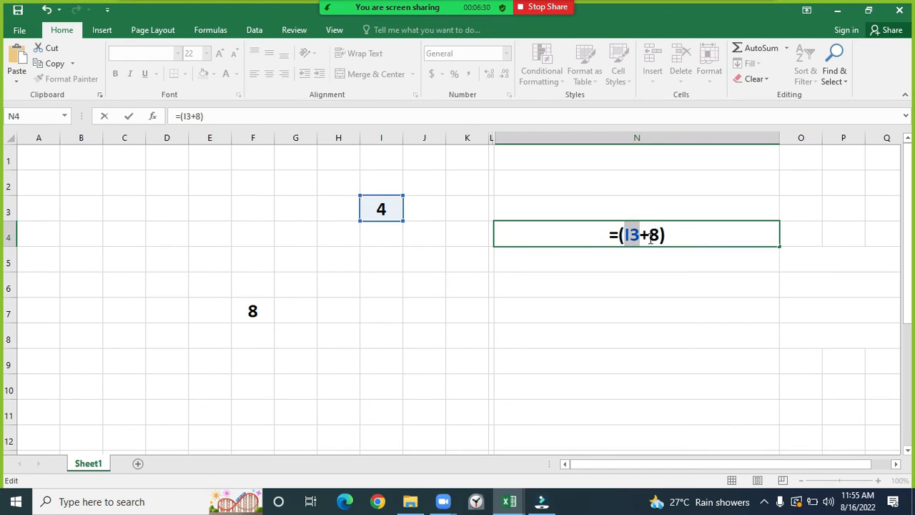
left_click(651, 239)
key("BackSpace")
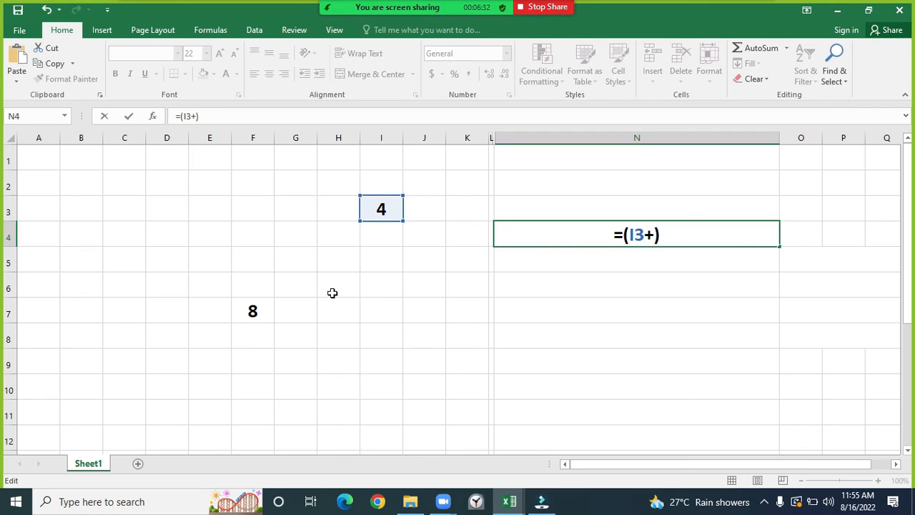
left_click(253, 310)
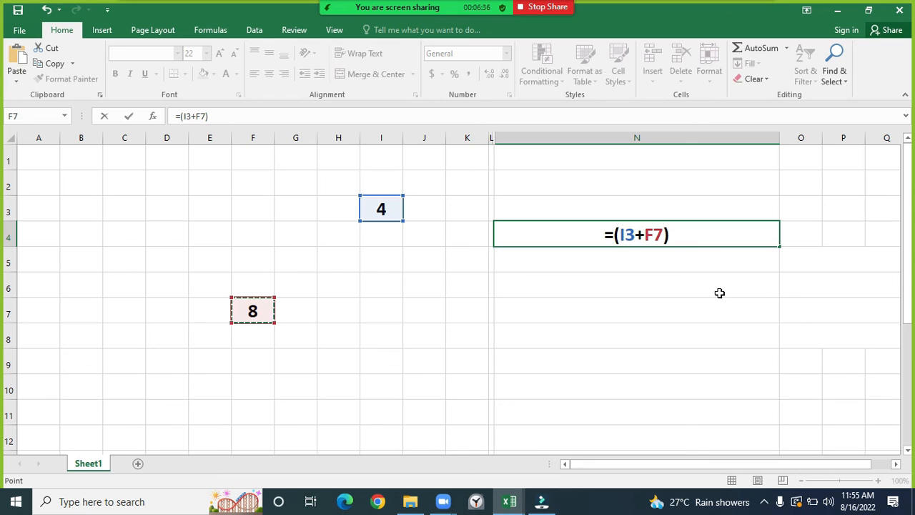
- Highlight the formula =(I3+F7) and its plus operator in N4, and commit the formula
left_click_drag(677, 234, 609, 233)
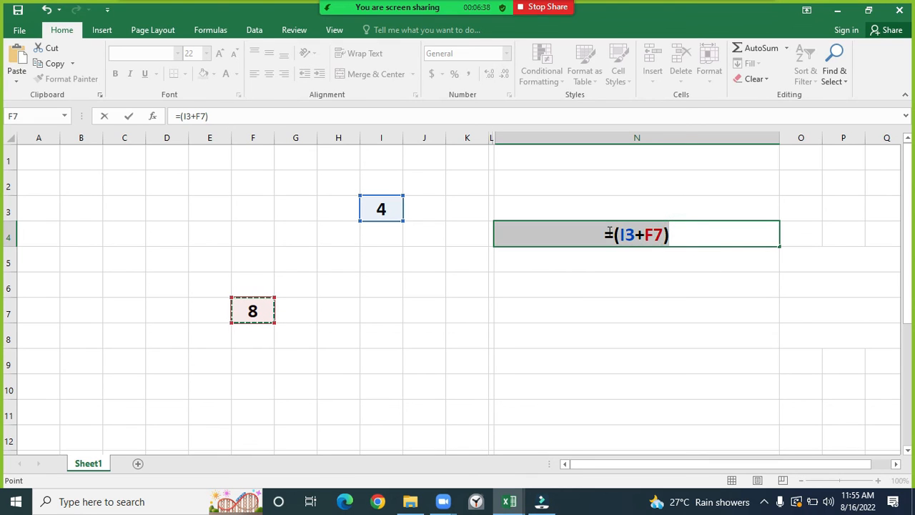
left_click(700, 234)
left_click(615, 234)
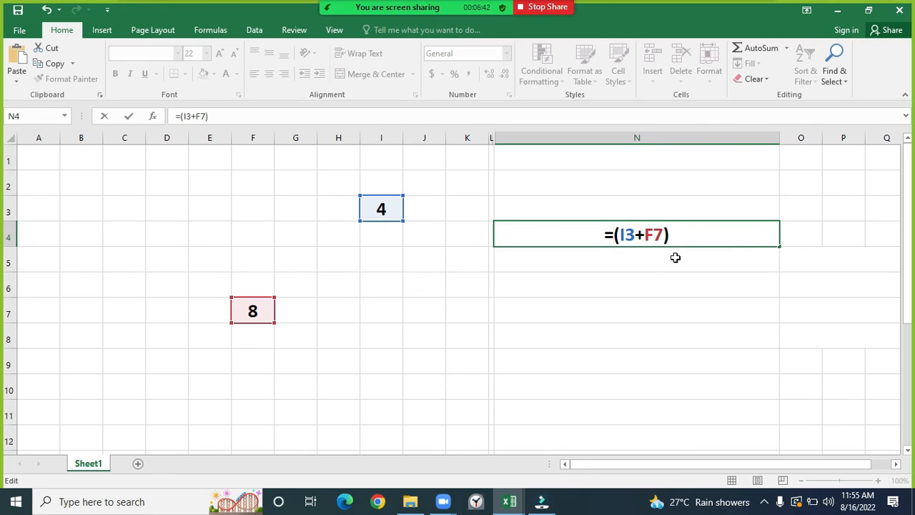
left_click(642, 233)
double_click(641, 233)
left_click(695, 227)
left_click_drag(687, 236, 605, 233)
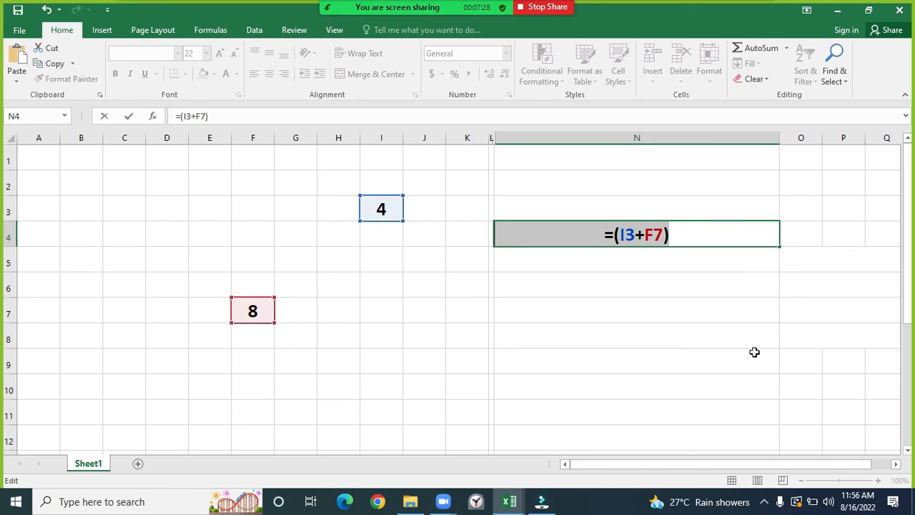
key("Return")
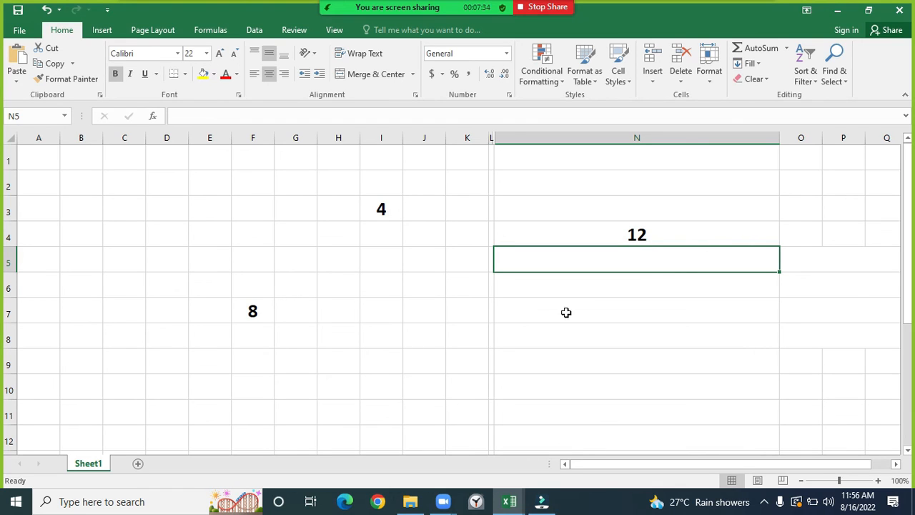
- Change the value in cell I3 to 14 and the value in cell F7 to 81
double_click(381, 208)
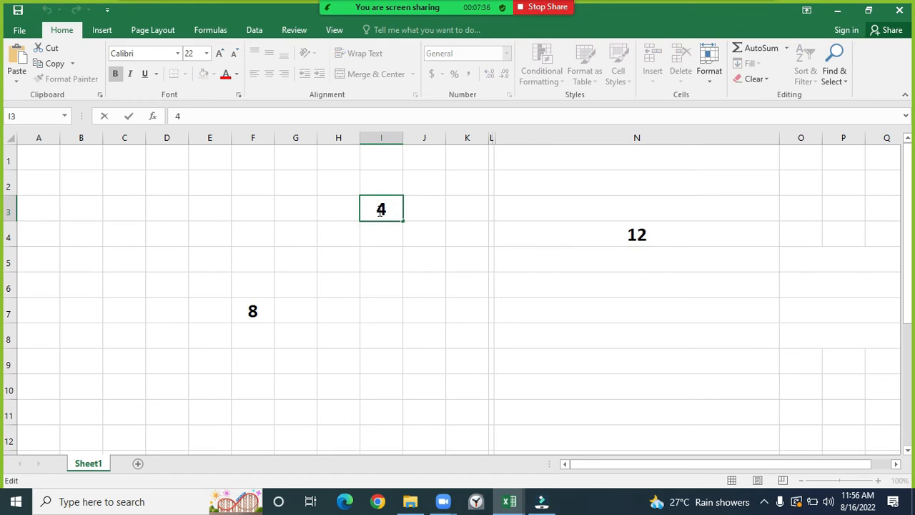
type("1")
key("Return")
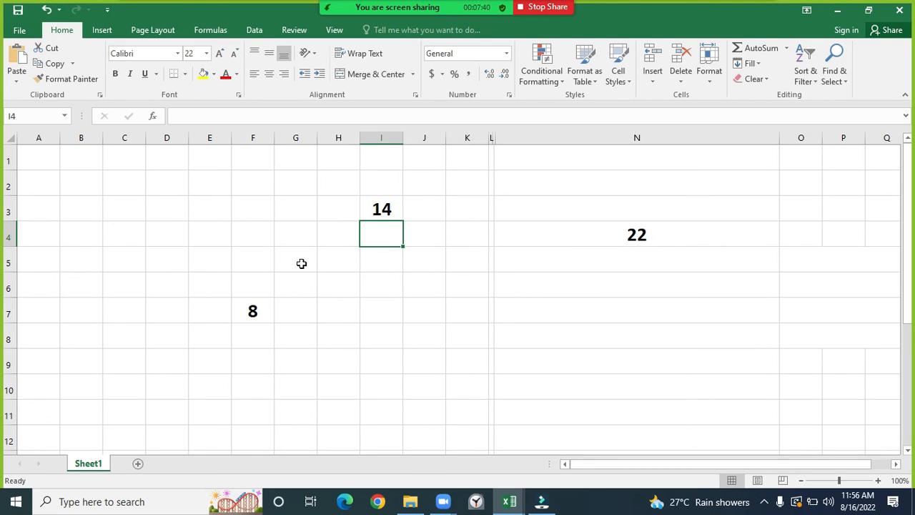
double_click(266, 312)
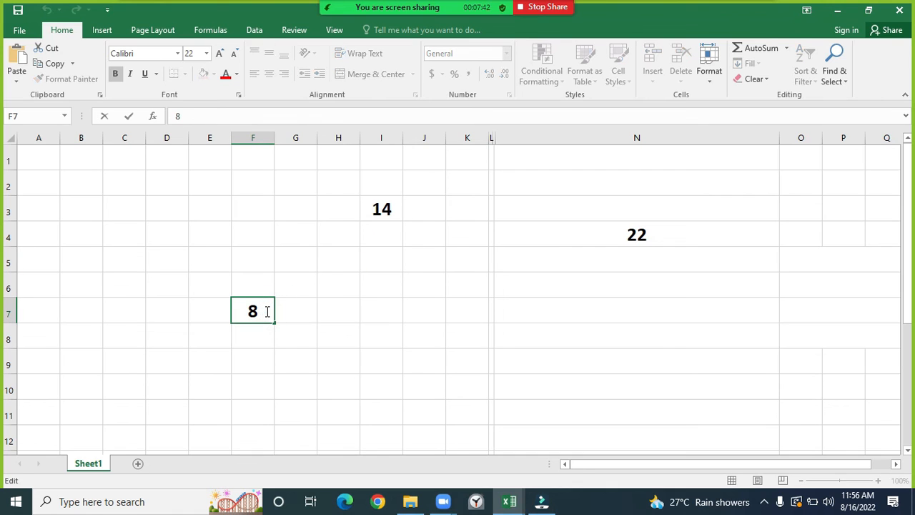
type("1")
key("Return")
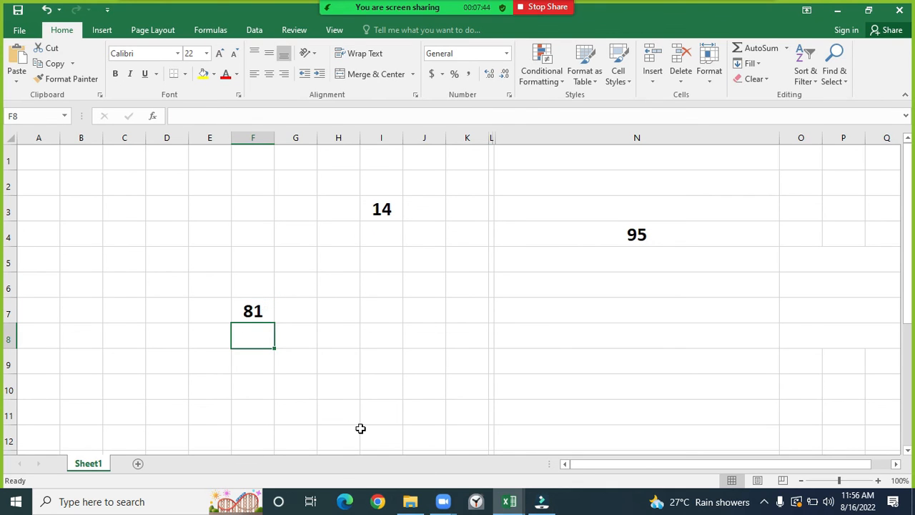
- Replace the plus sign in the N4 formula with a comma, entering it as =(I3,F7)
double_click(629, 243)
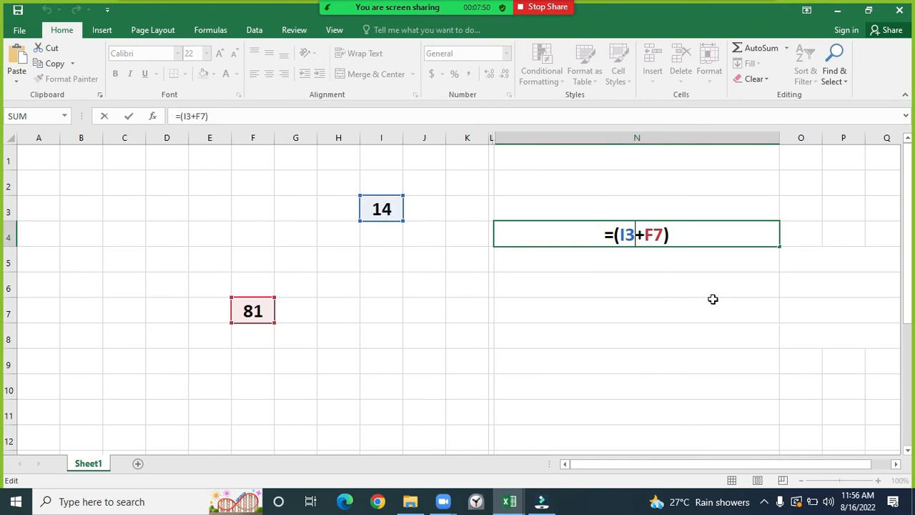
key("Delete")
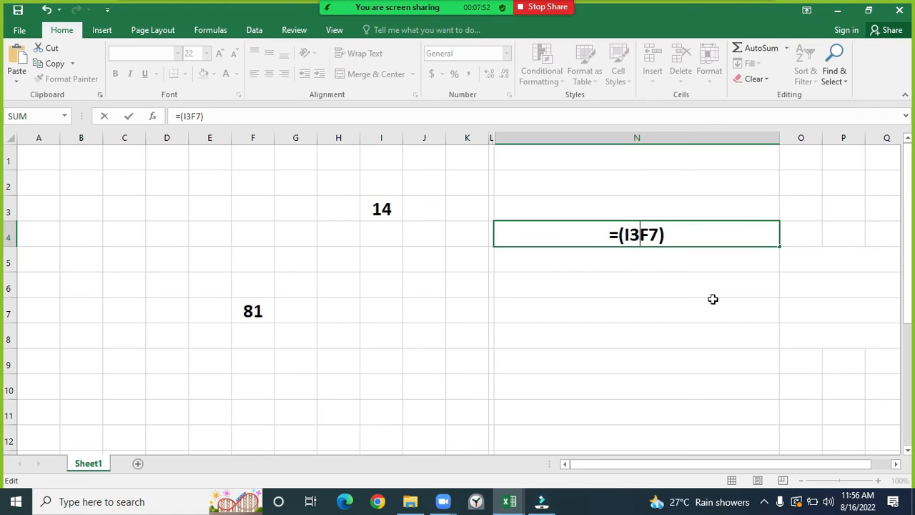
type(",")
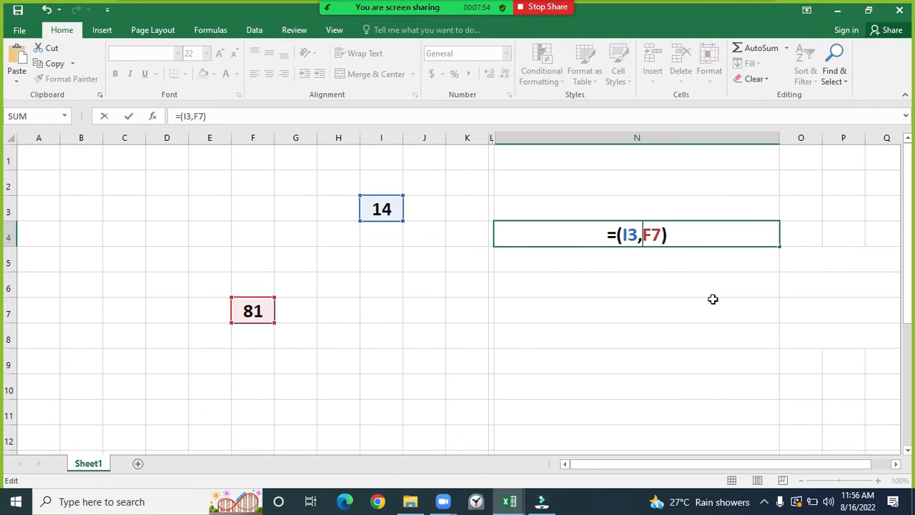
key("Return")
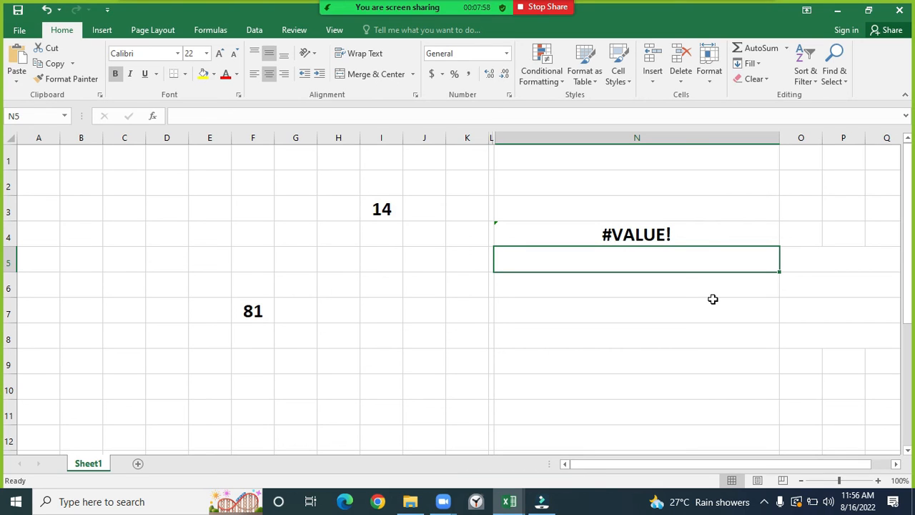
- Insert the SUM function into the N4 formula, entering it as =SUM(I3,F7)
left_click(710, 237)
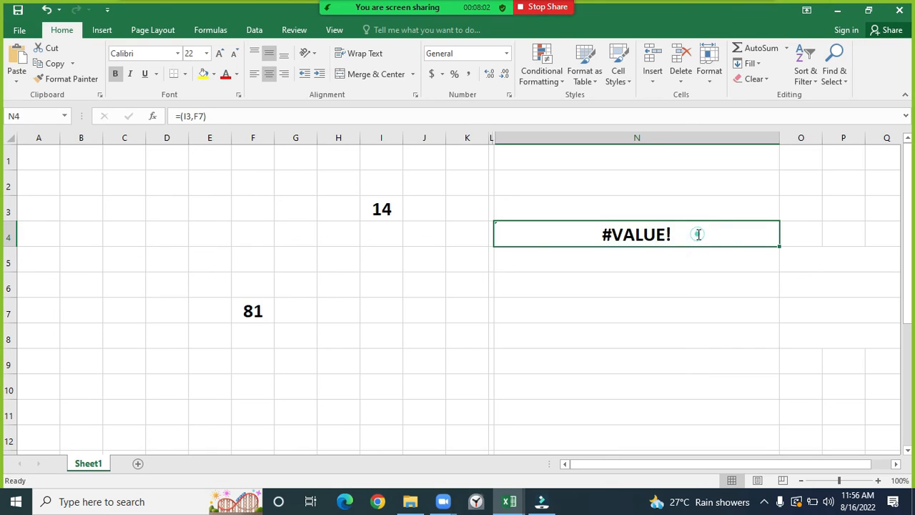
double_click(698, 234)
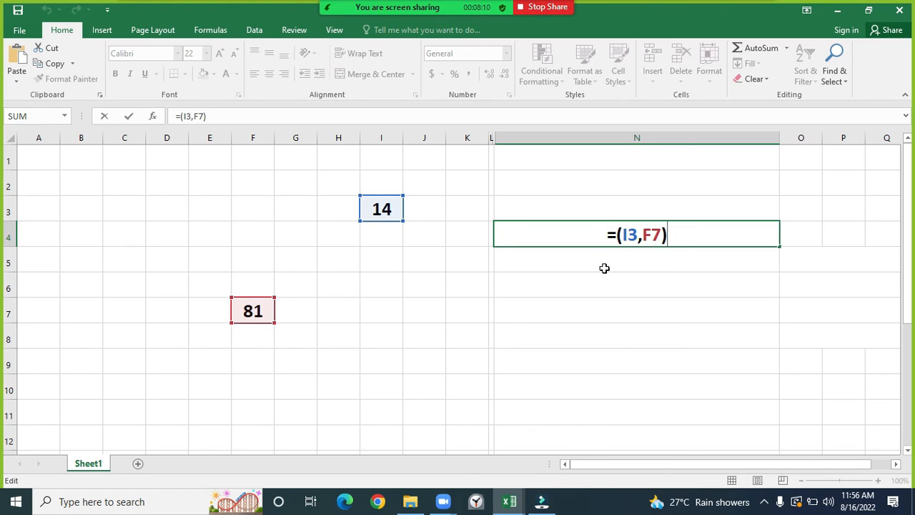
left_click(615, 234)
type("sum")
key("Return")
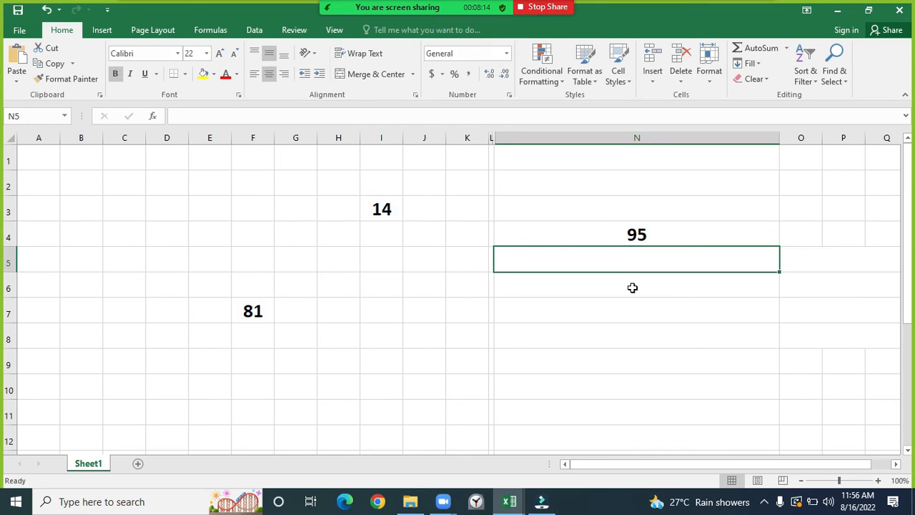
- Replace the comma in the N4 formula with a plus sign and remove the function name, entering it as =(I3+F7)
double_click(640, 233)
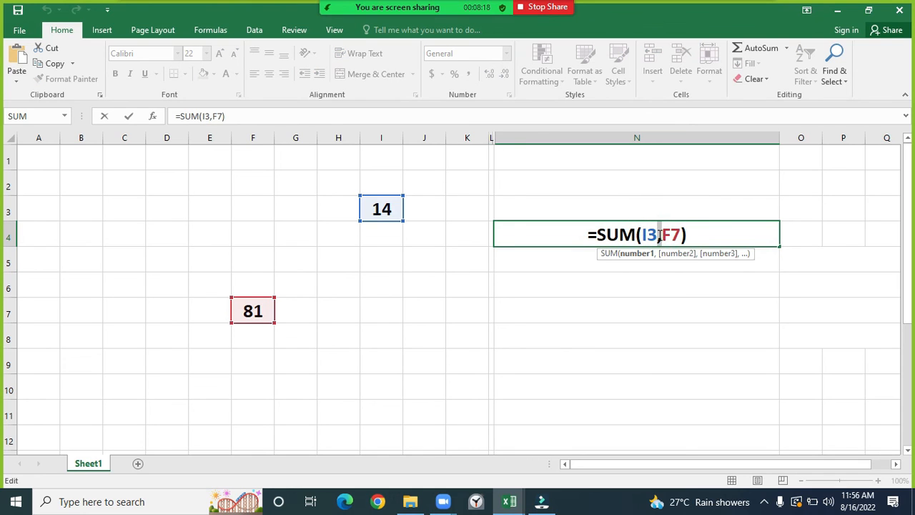
key("Delete")
type("+")
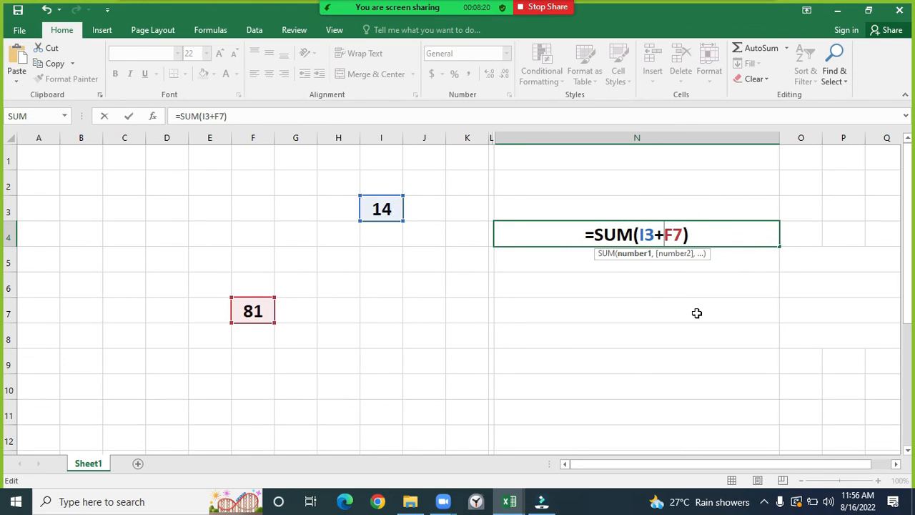
left_click(633, 233)
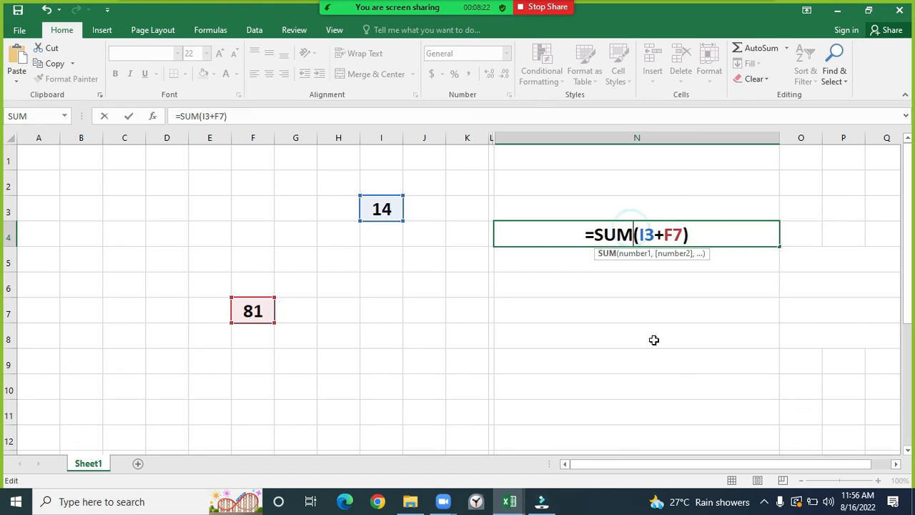
key("BackSpace")
key("BackSpace")
key("BackSpace")
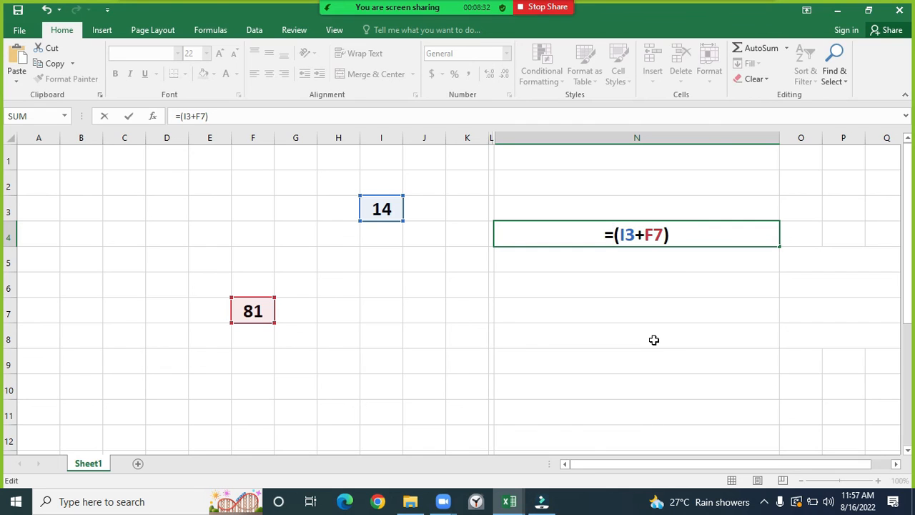
key("Return")
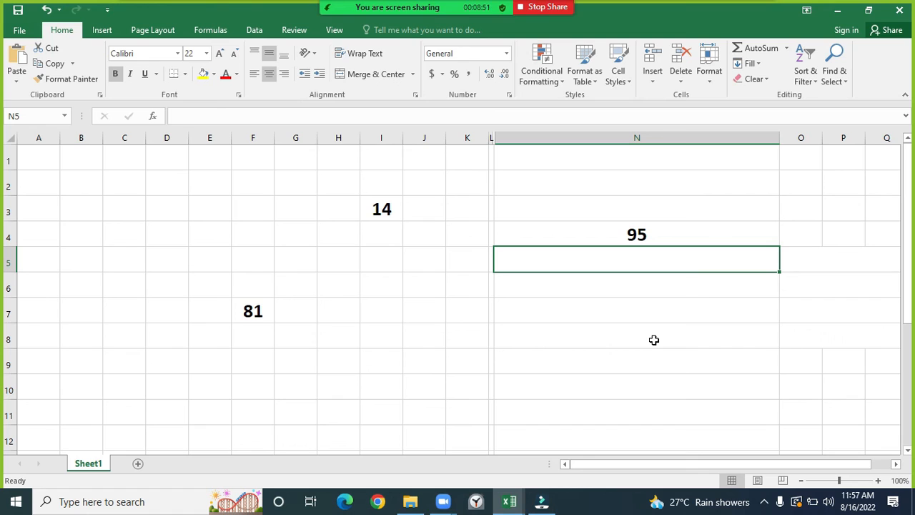
- Switch to the Zoom window to check the chat, and return to the Excel worksheet
left_click(450, 501)
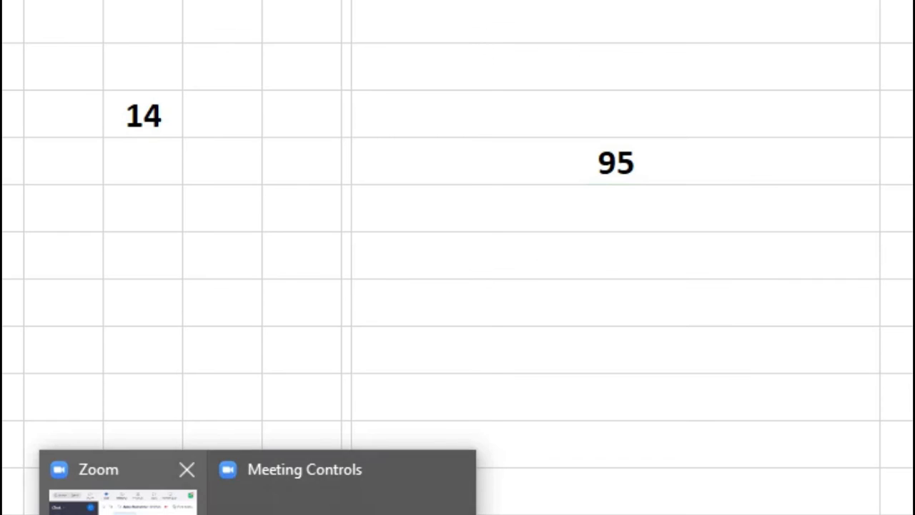
left_click(123, 503)
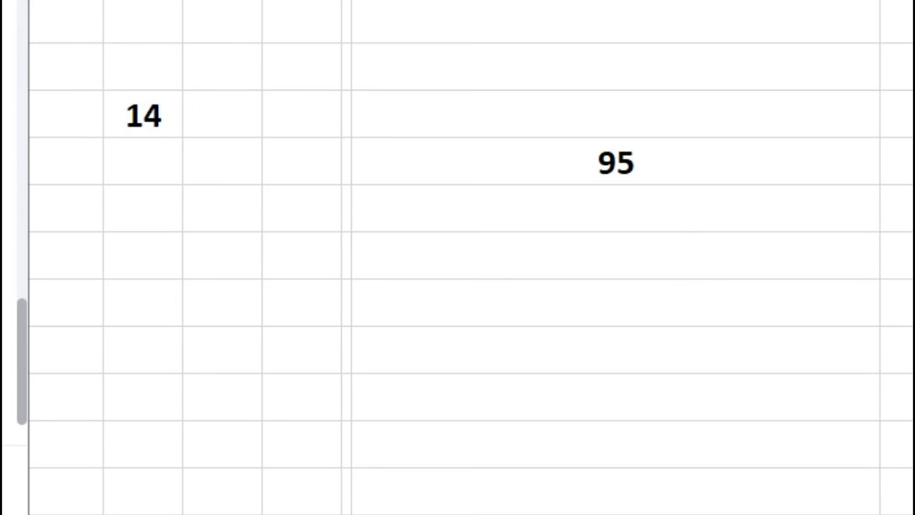
left_click(471, 210)
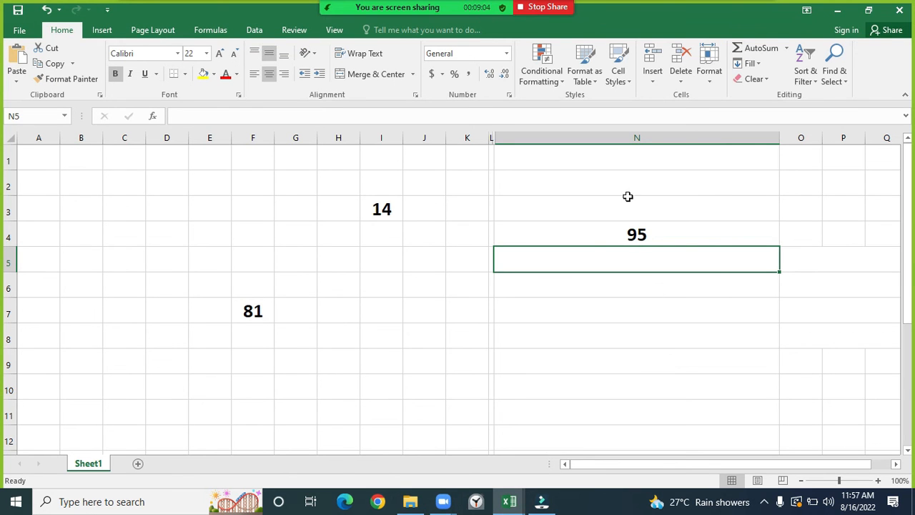
- Replace the plus sign in the N4 formula with a comma, making it =(I3,F7)
double_click(635, 233)
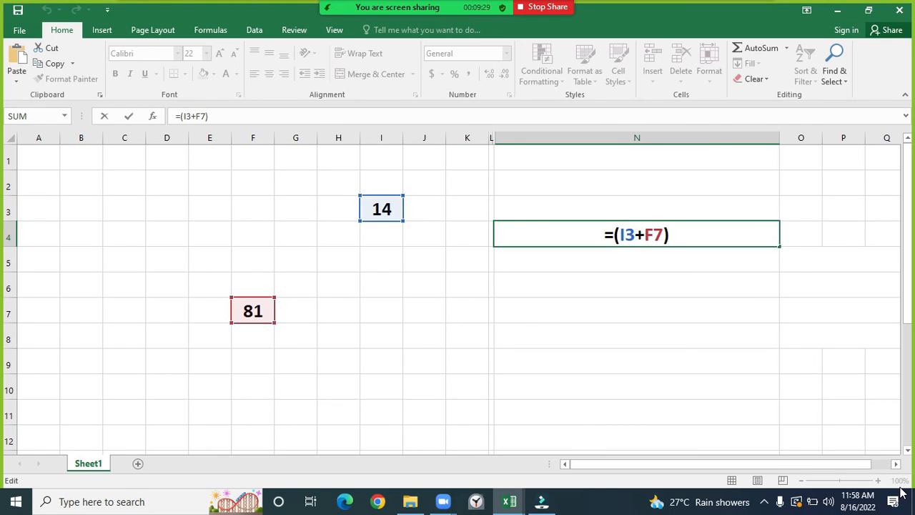
key("BackSpace")
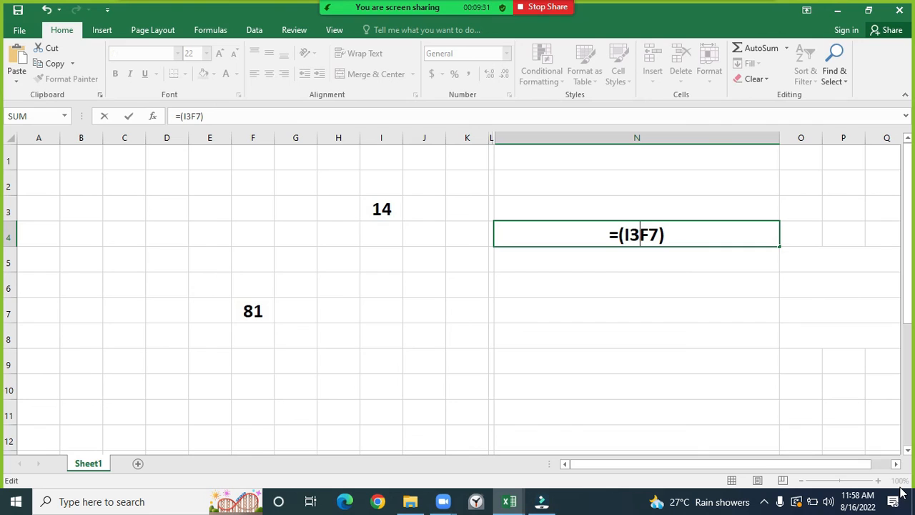
type(",")
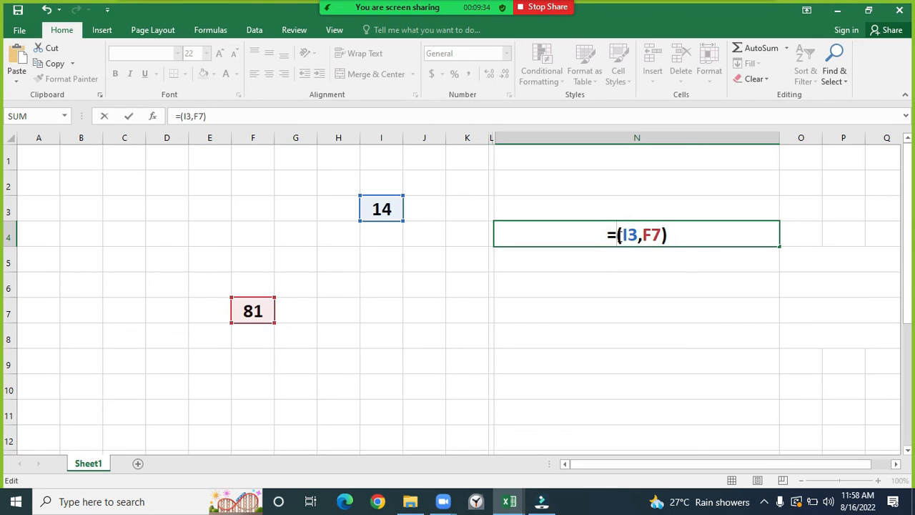
- Add the SUM function from the suggested functions beginning with "s" to the N4 formula, making it =SUM(I3,F7)
left_click(617, 234)
type("s")
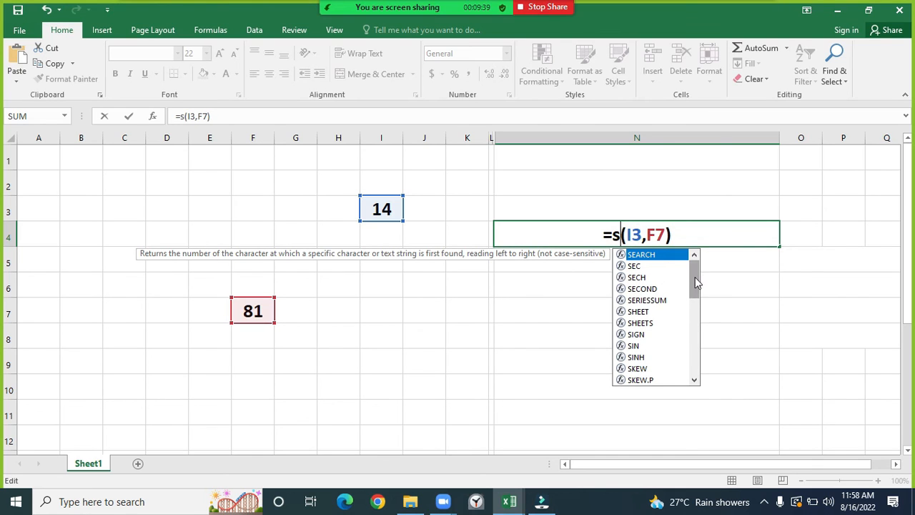
mouse_move(695, 277)
left_mouse_down()
mouse_move(694, 378)
mouse_move(690, 282)
left_mouse_up()
left_click_drag(694, 273, 699, 288)
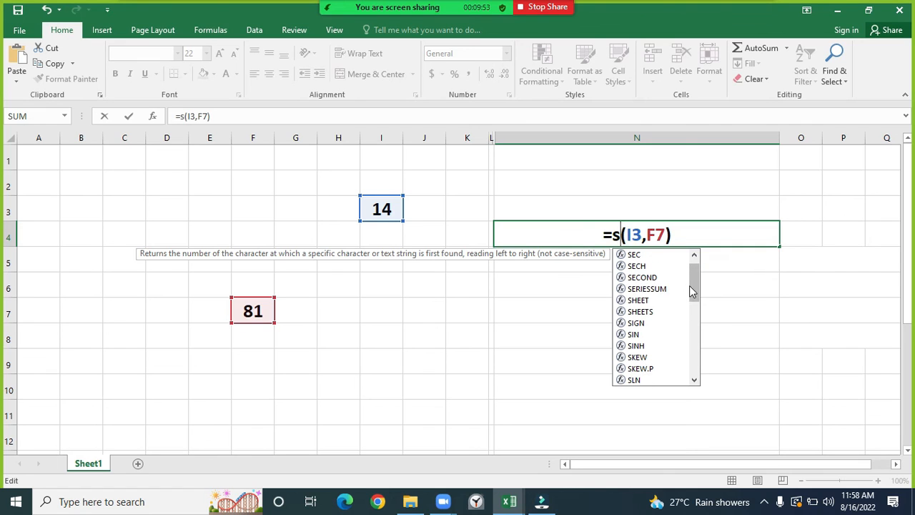
left_click_drag(689, 286, 701, 329)
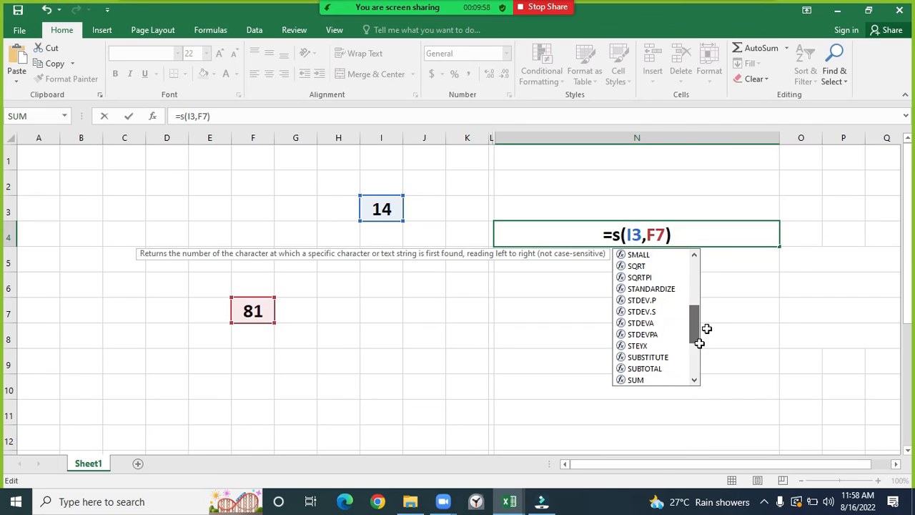
left_click(637, 381)
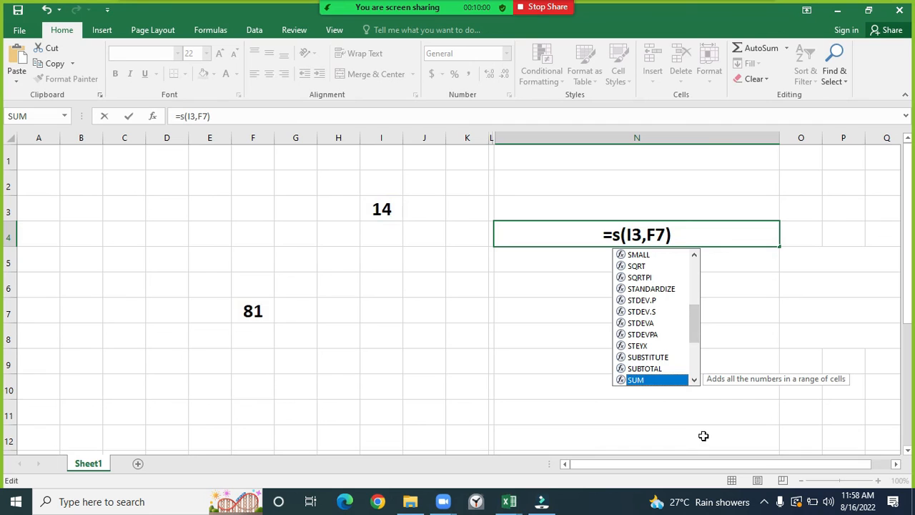
double_click(638, 383)
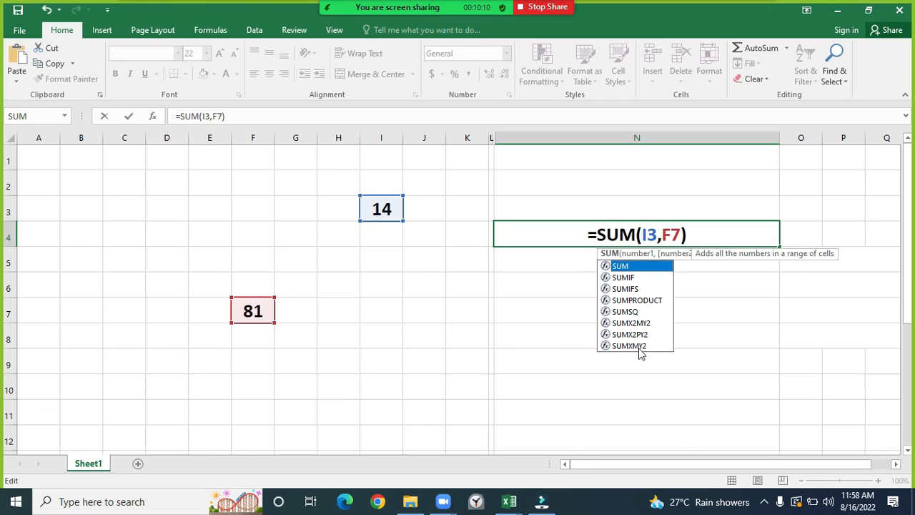
key("Escape")
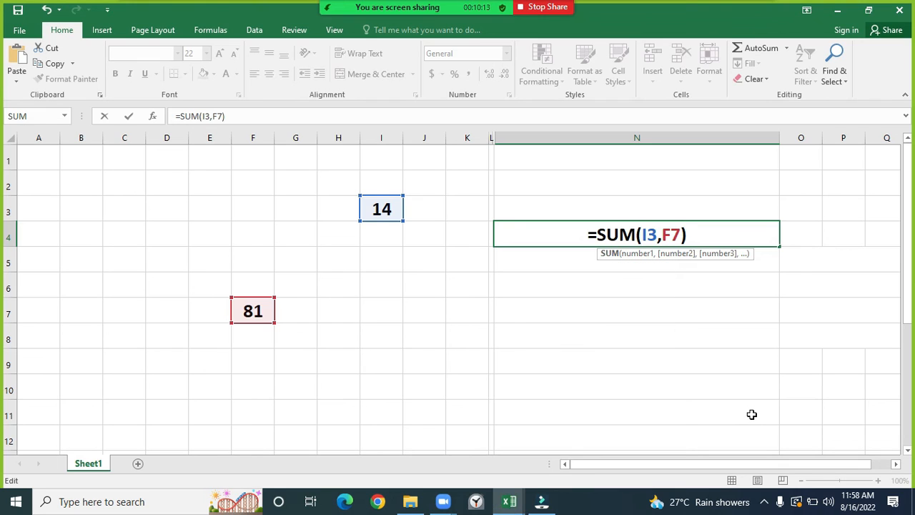